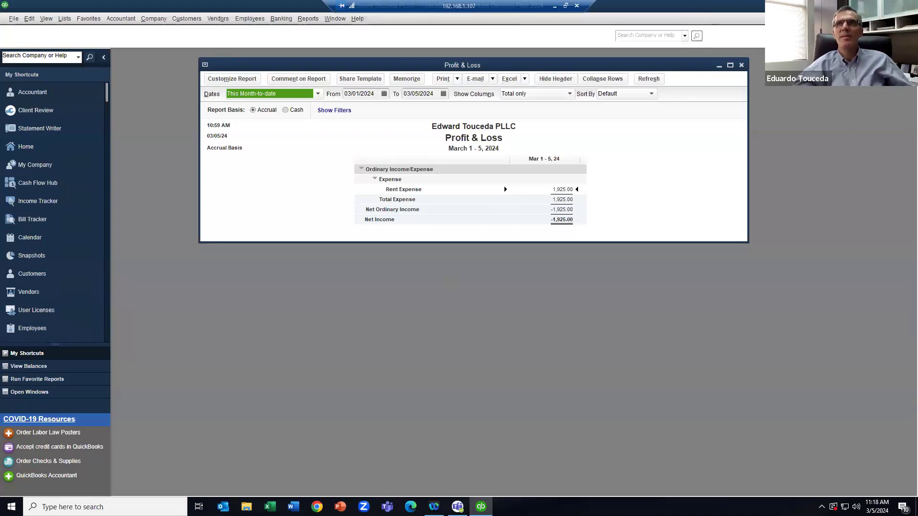
Switch to QuickBooks Online in Chrome and open the company's bank transactions
{"action": "key", "text": "super+d"}
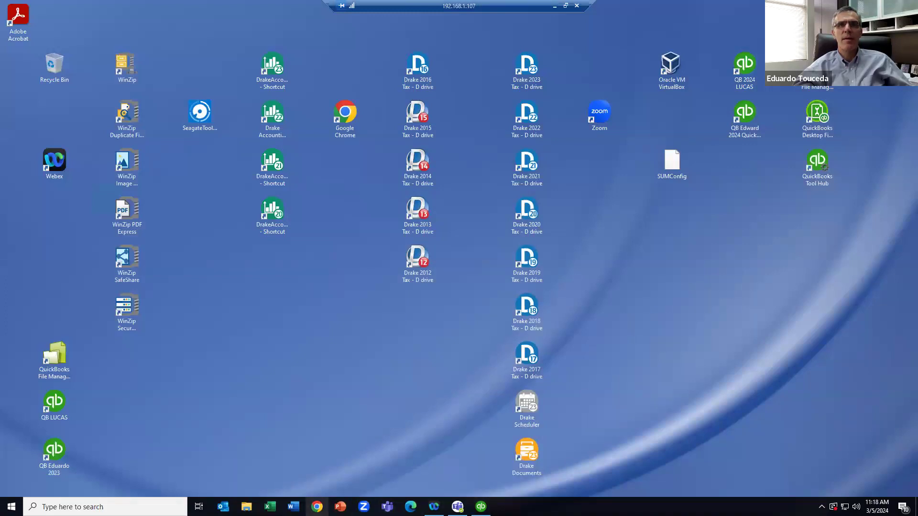
{"action": "left_click", "coordinate": [317, 506]}
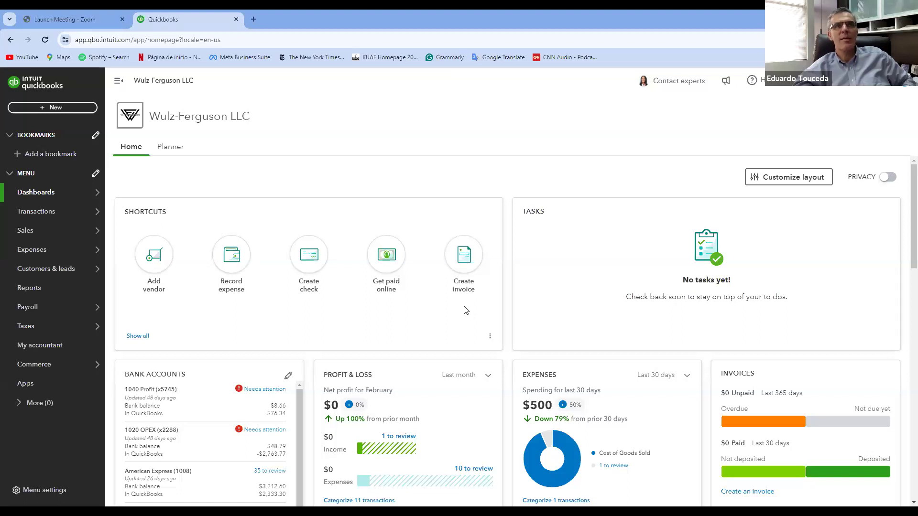
{"action": "mouse_move", "coordinate": [84, 217]}
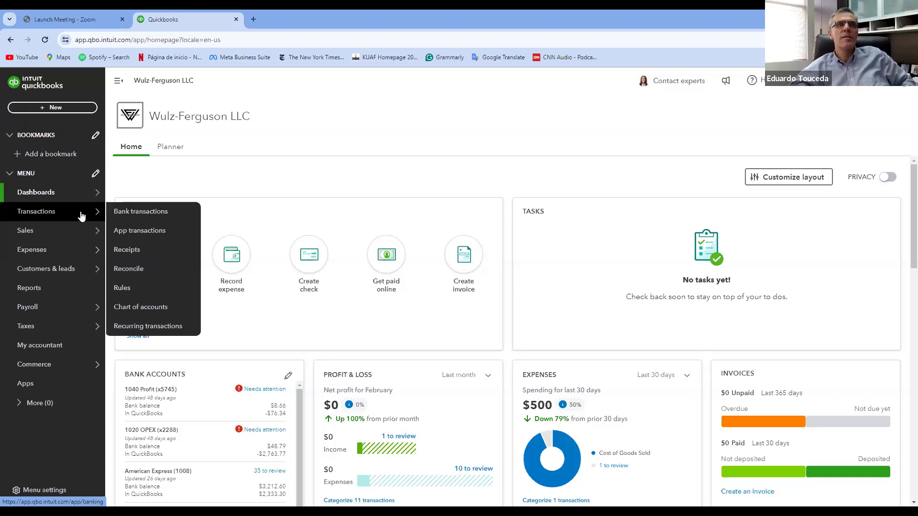
{"action": "left_click", "coordinate": [150, 214]}
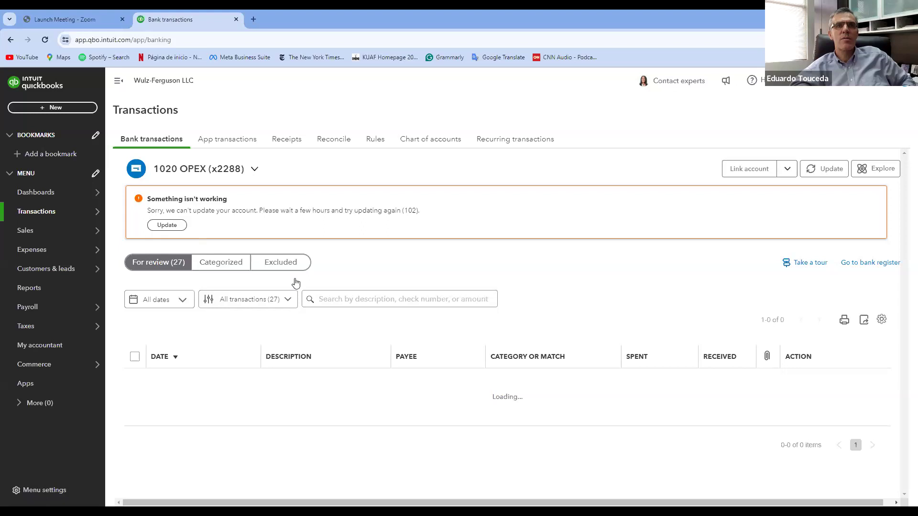
Look through the for-review, categorized and excluded transaction lists of the 1020 OPEX account
{"action": "scroll", "coordinate": [453, 311], "scroll_direction": "down", "scroll_amount": 2}
{"action": "scroll", "coordinate": [453, 312], "scroll_direction": "up", "scroll_amount": 2}
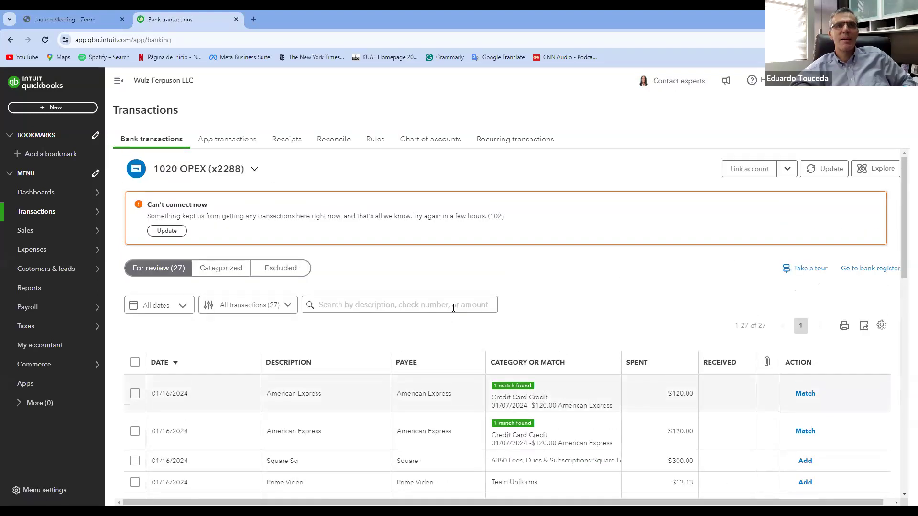
{"action": "left_click", "coordinate": [226, 273]}
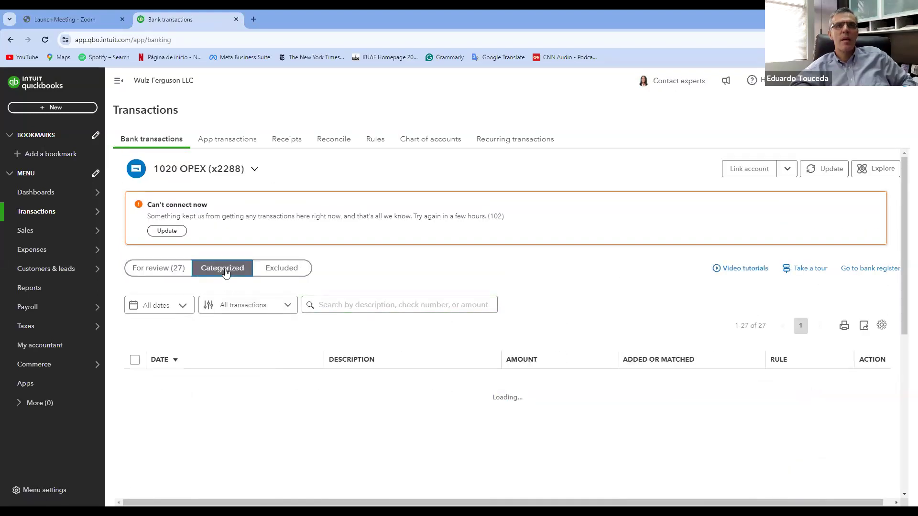
{"action": "left_click", "coordinate": [273, 270]}
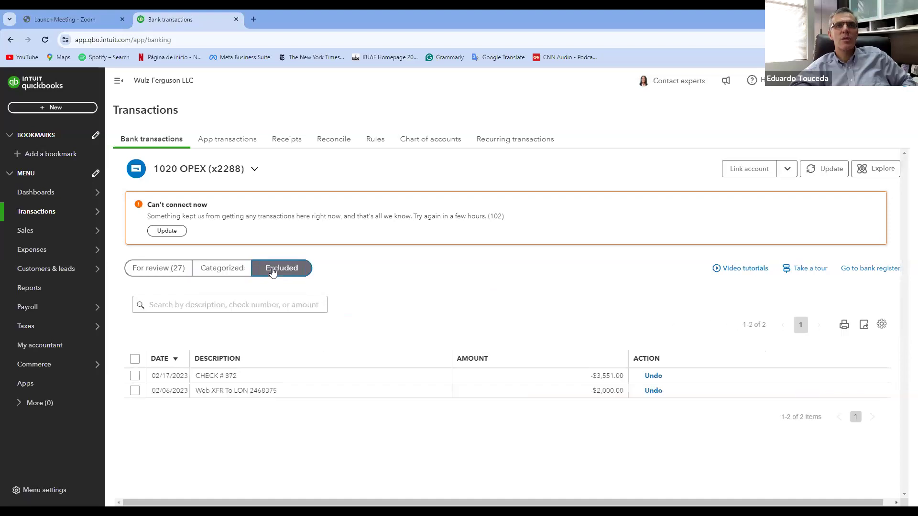
Dismiss the account cards tip and browse the linked bank and credit card accounts, keeping 1020 OPEX selected
{"action": "left_click", "coordinate": [254, 170]}
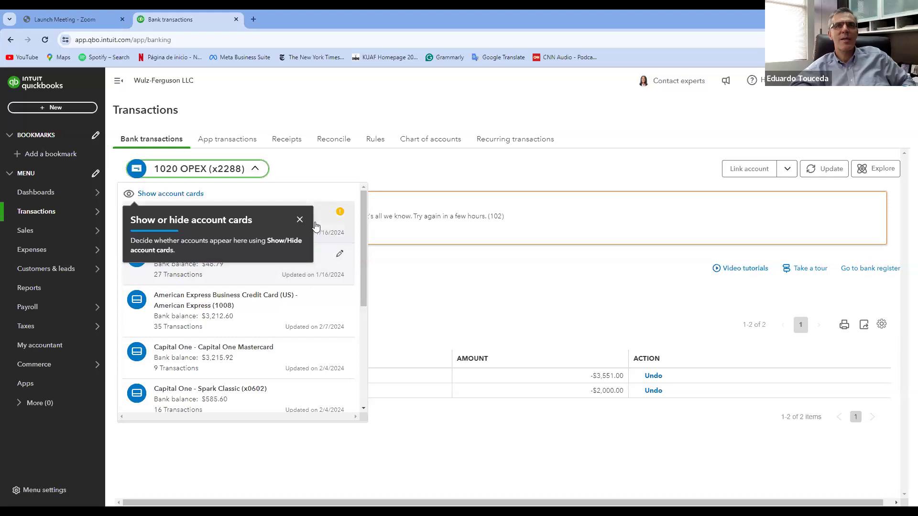
{"action": "left_click", "coordinate": [300, 219]}
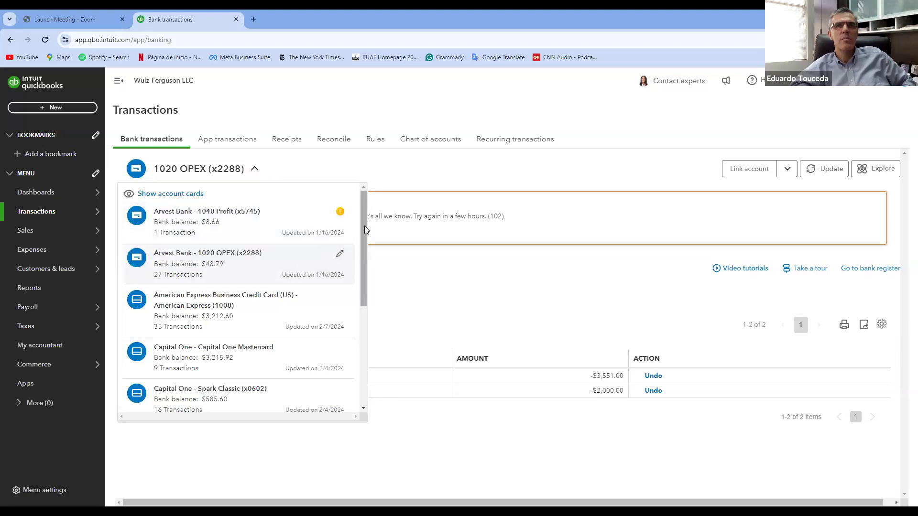
{"action": "scroll", "coordinate": [358, 248], "scroll_direction": "down", "scroll_amount": 4}
{"action": "left_click_drag", "start_coordinate": [362, 312], "coordinate": [363, 215]}
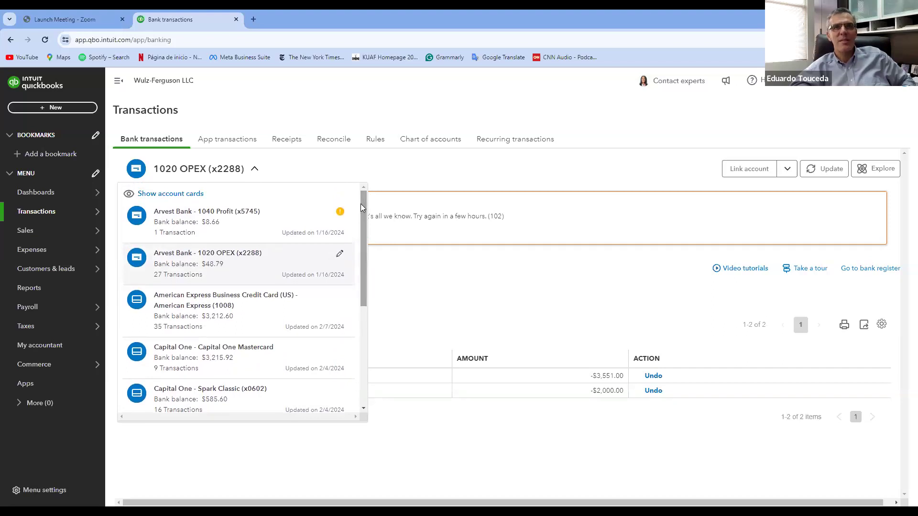
{"action": "left_click", "coordinate": [295, 174]}
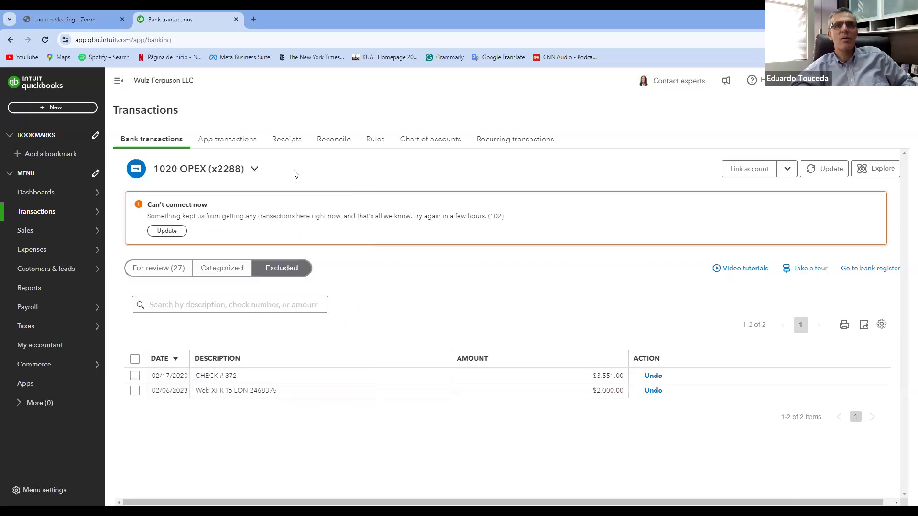
Display the categorized transactions of the 1020 OPEX account and examine how they were added, matched or covered by rules
{"action": "left_click", "coordinate": [145, 272]}
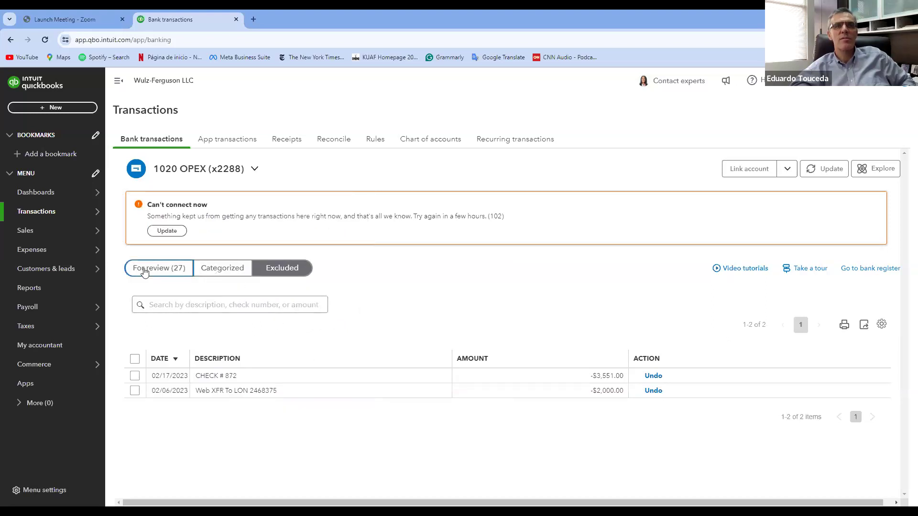
{"action": "left_click", "coordinate": [207, 271]}
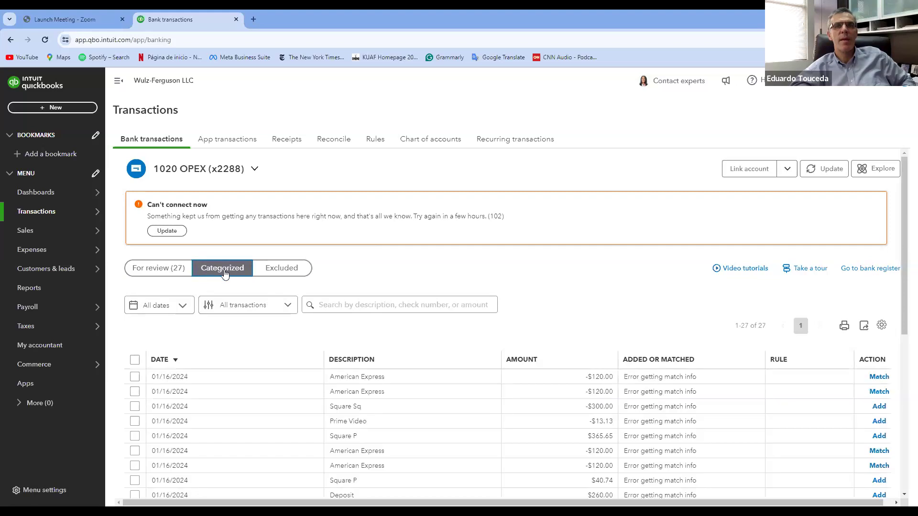
{"action": "left_click_drag", "start_coordinate": [904, 273], "coordinate": [882, 281]}
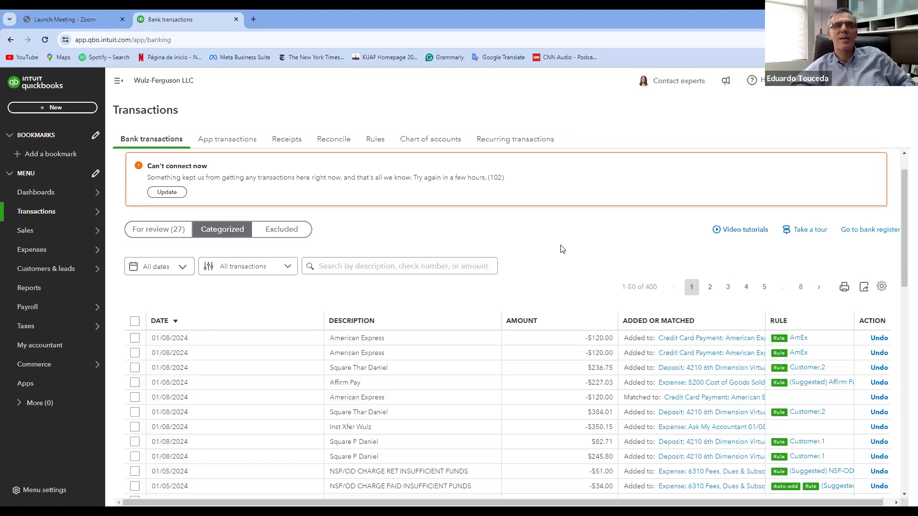
Switch back to QuickBooks Desktop and close the month-to-date Profit & Loss report
{"action": "mouse_move", "coordinate": [51, 215]}
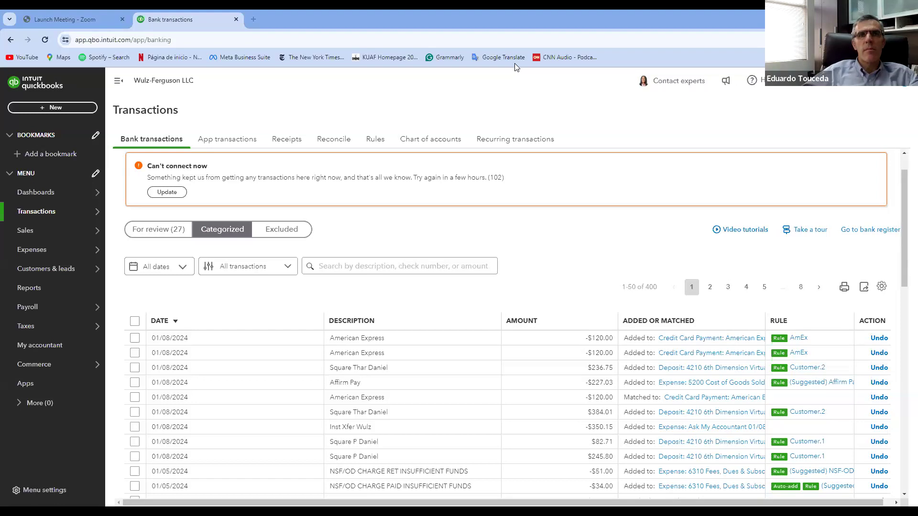
{"action": "key", "text": "alt+Tab"}
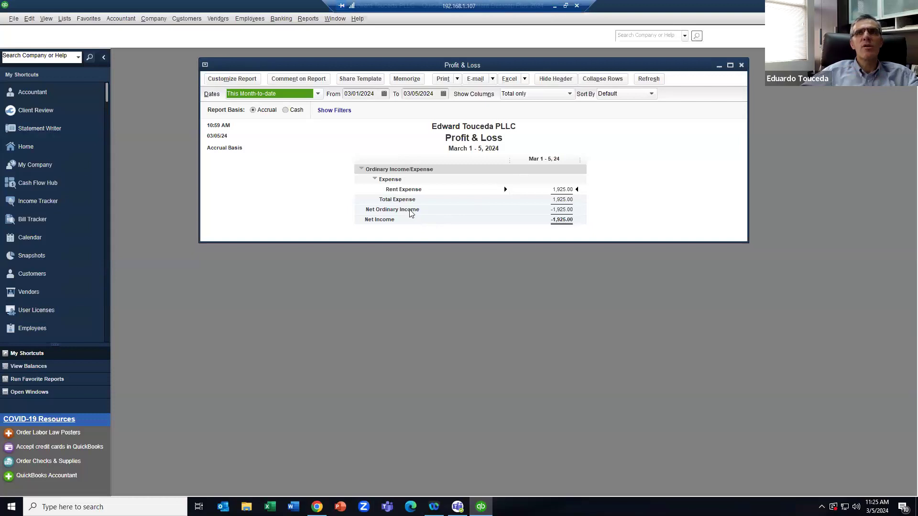
{"action": "left_click", "coordinate": [742, 65]}
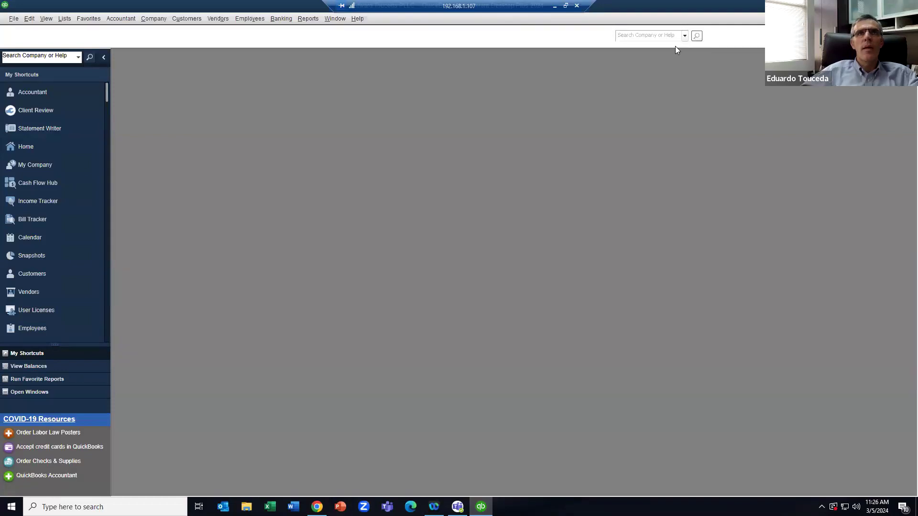
{"action": "left_click", "coordinate": [312, 19]}
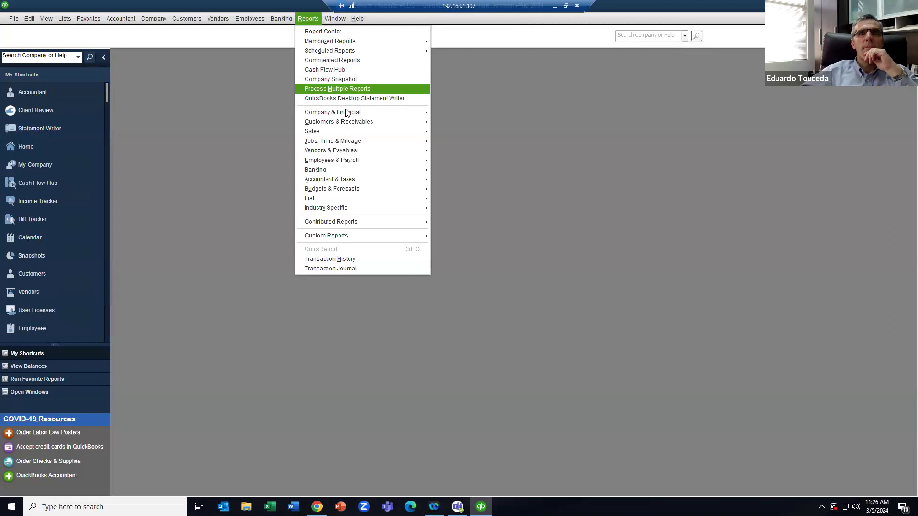
{"action": "mouse_move", "coordinate": [347, 112]}
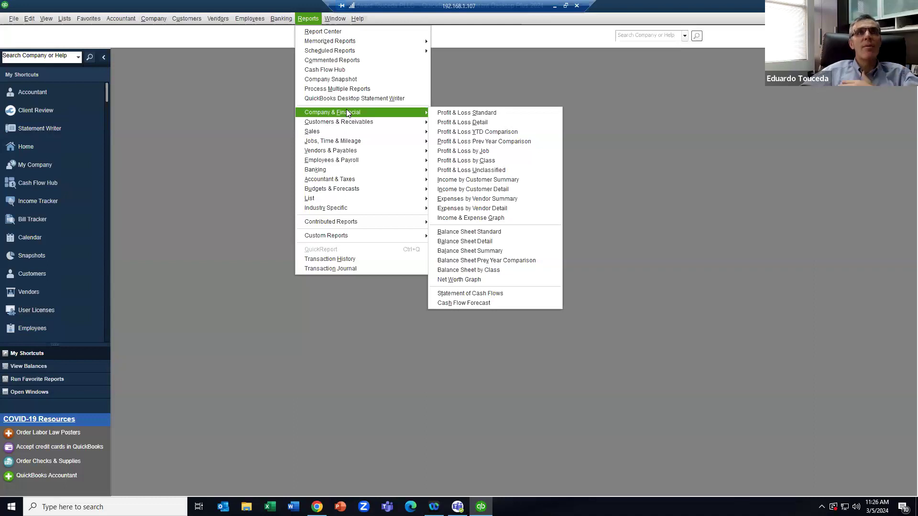
{"action": "left_click", "coordinate": [206, 136]}
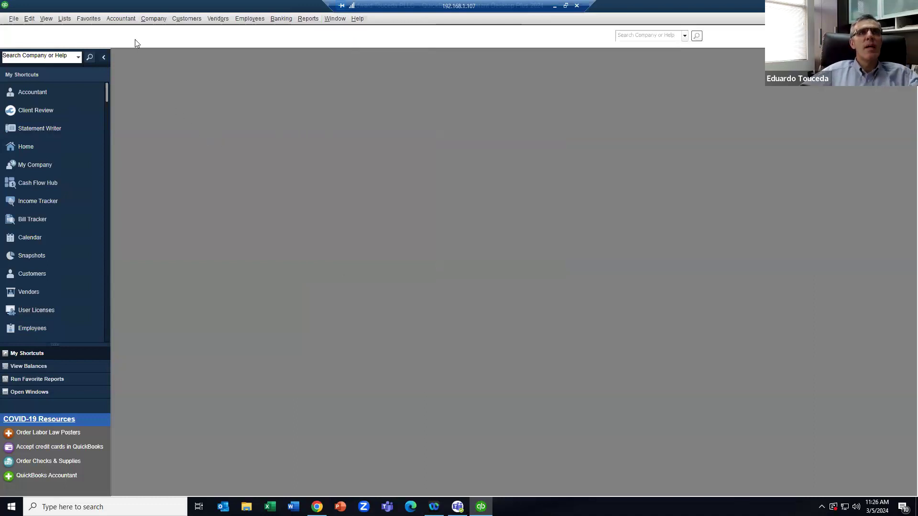
Open a blank general journal entry, accept the automatic entry numbering notice and maximize the form
{"action": "left_click", "coordinate": [119, 19]}
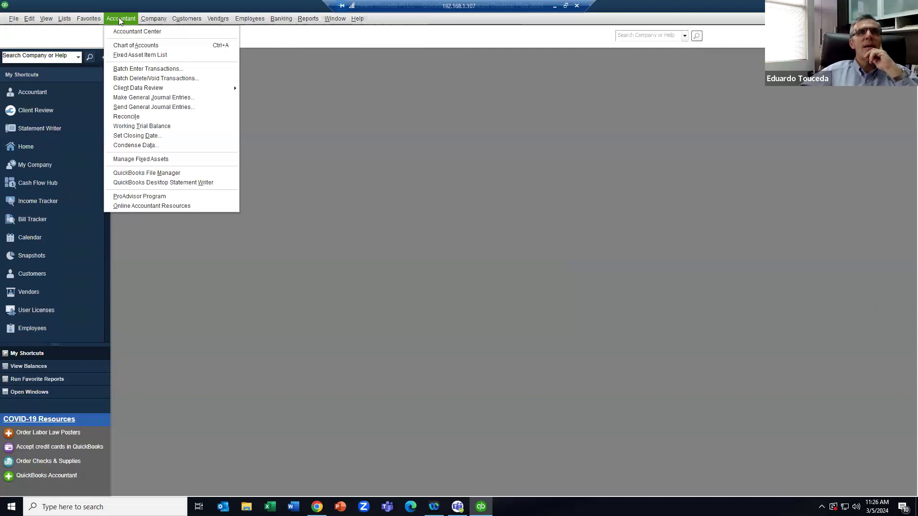
{"action": "left_click", "coordinate": [147, 97]}
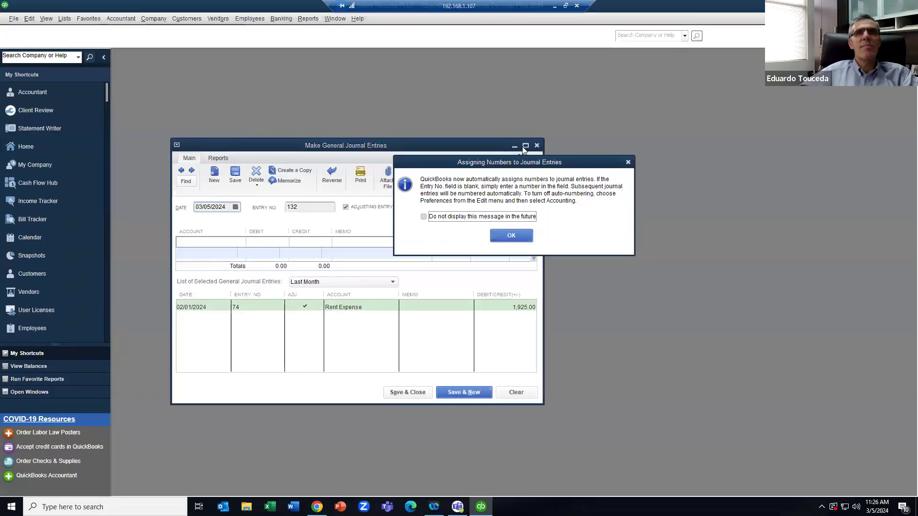
{"action": "left_click", "coordinate": [511, 235]}
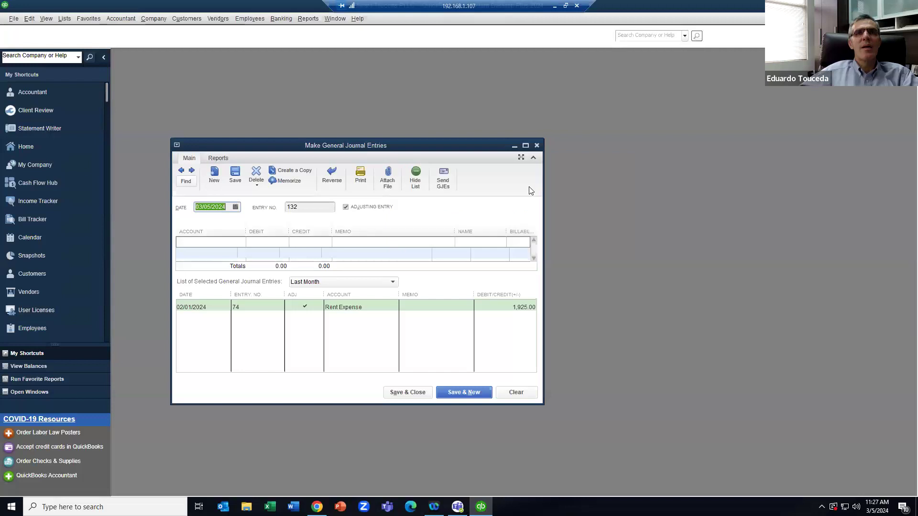
{"action": "left_click", "coordinate": [526, 145]}
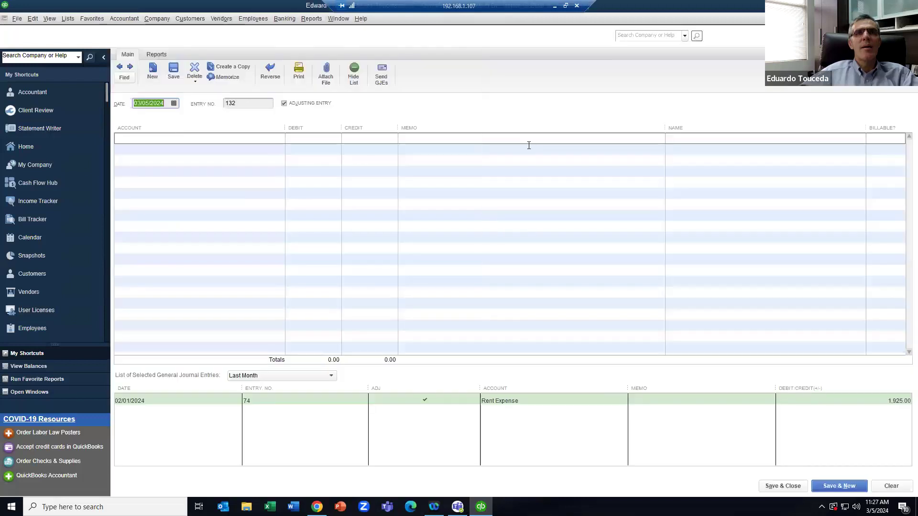
Check the accounts available for the journal entry lines, and close the form without recording anything
{"action": "left_click", "coordinate": [189, 139]}
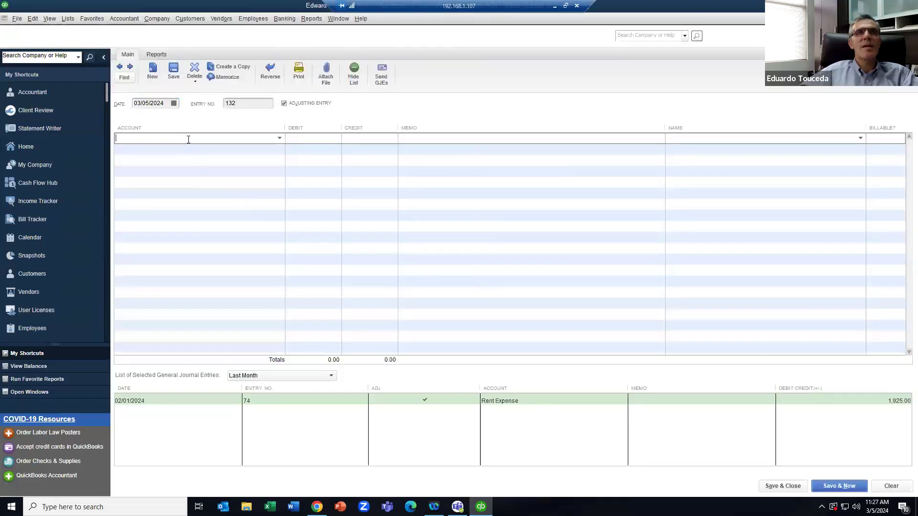
{"action": "left_click", "coordinate": [280, 138]}
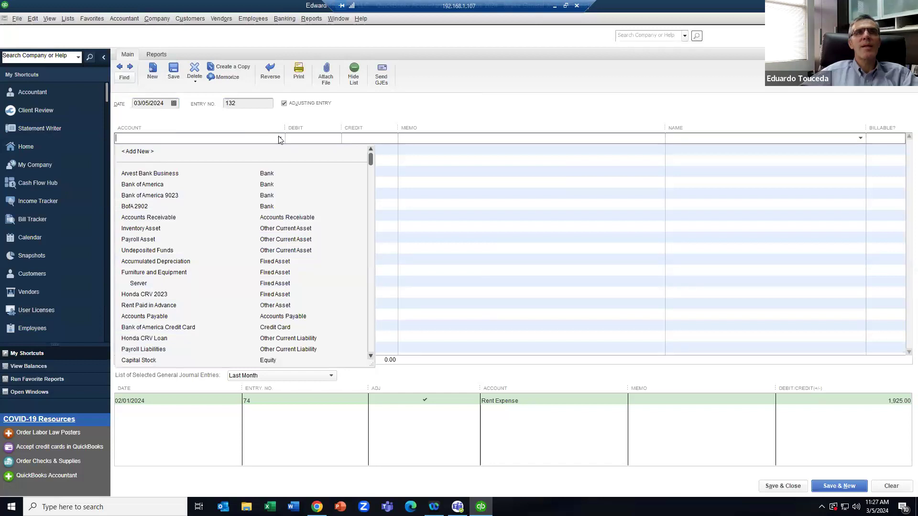
{"action": "left_click", "coordinate": [280, 138]}
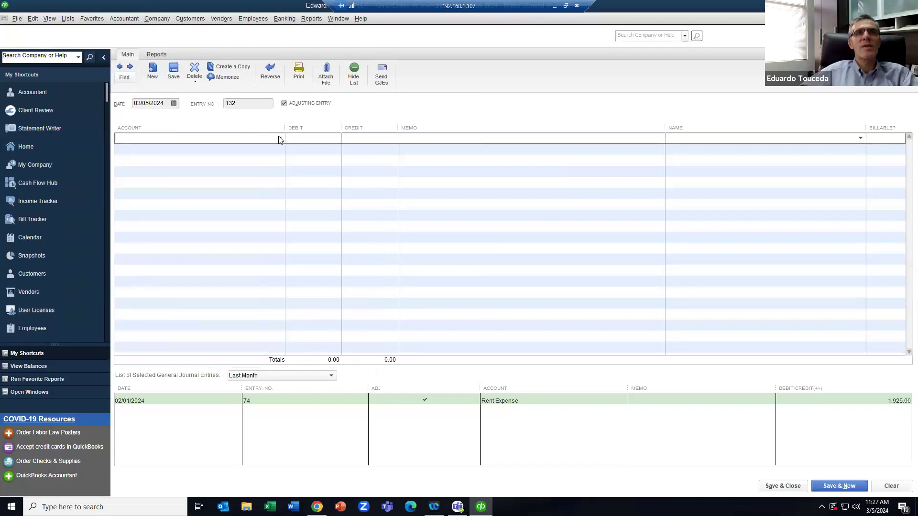
{"action": "left_click", "coordinate": [257, 150]}
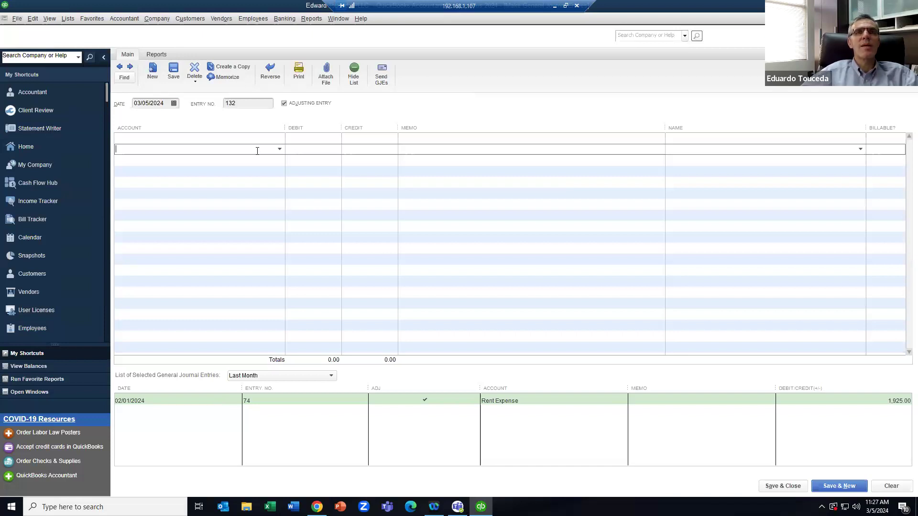
{"action": "key", "text": "Escape"}
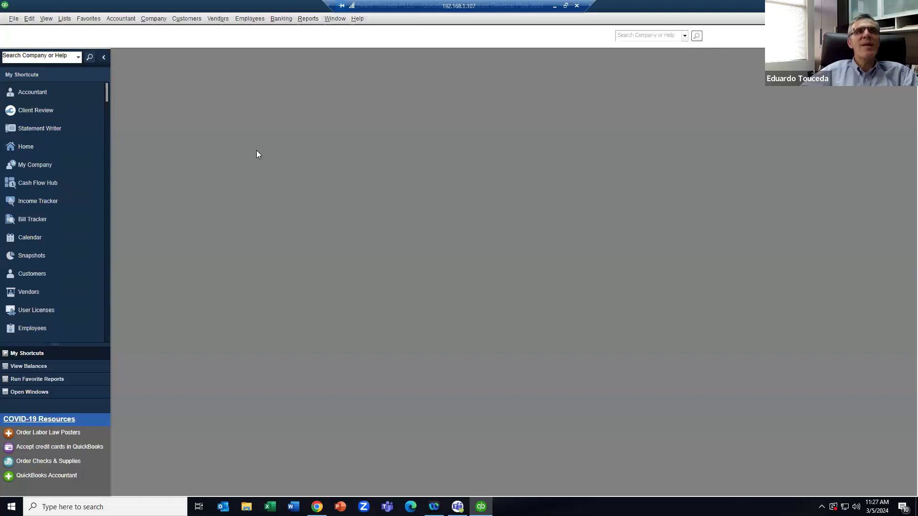
Open the Profit & Loss Standard report and maximize its window
{"action": "left_click", "coordinate": [310, 19]}
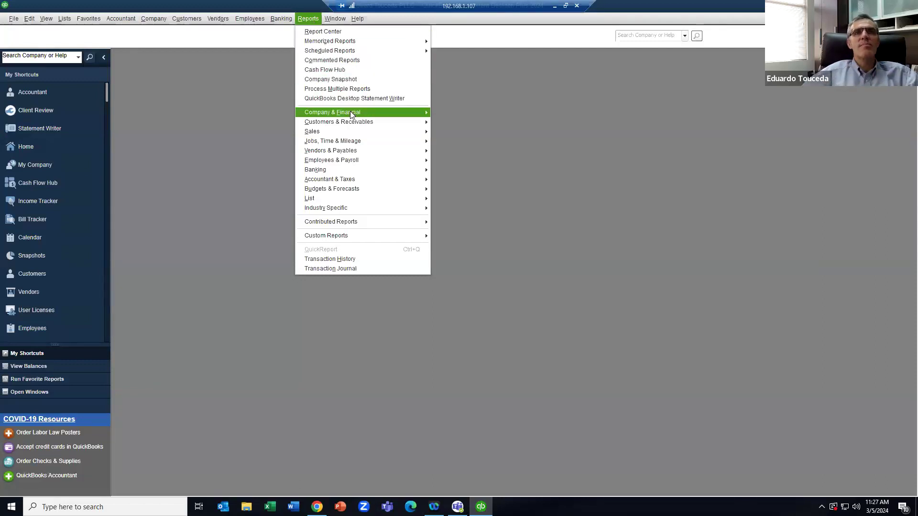
{"action": "mouse_move", "coordinate": [351, 114]}
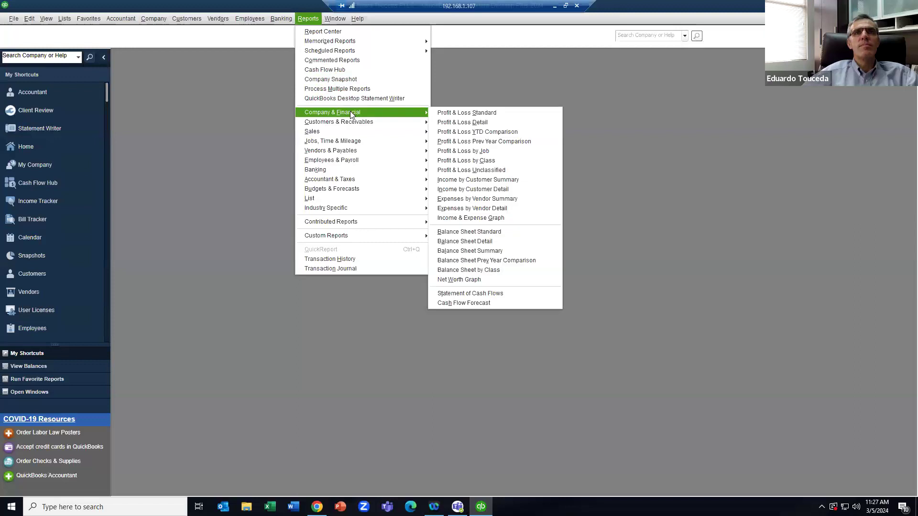
{"action": "left_click", "coordinate": [473, 114]}
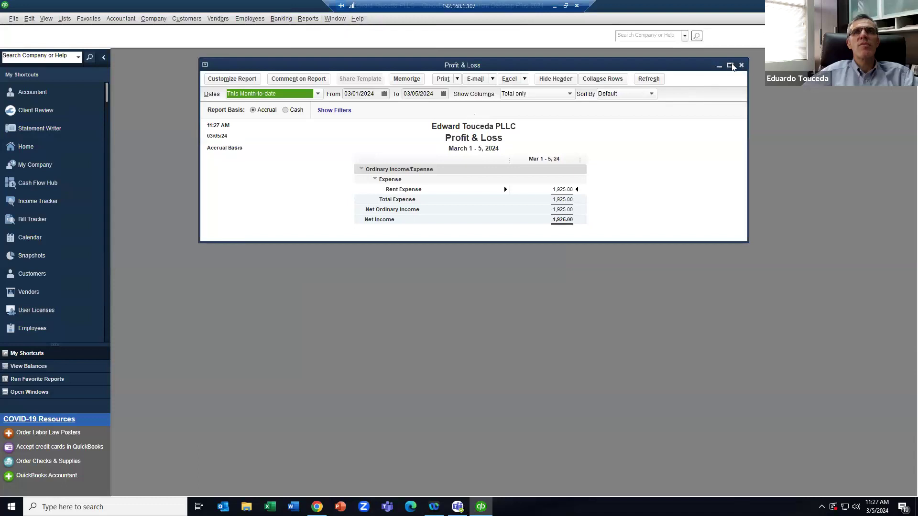
{"action": "left_click", "coordinate": [730, 66]}
Set the Profit & Loss report's start date to 01/01/2023
{"action": "left_click", "coordinate": [294, 71]}
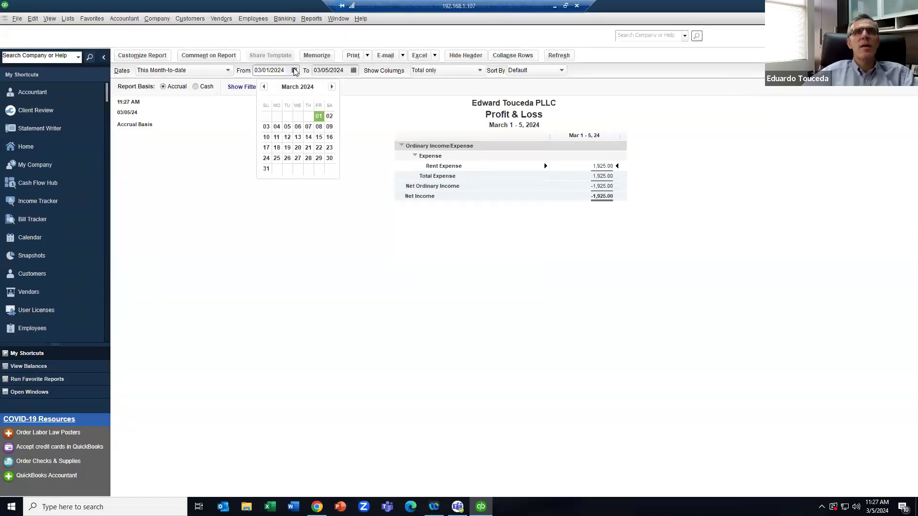
{"action": "left_click", "coordinate": [263, 86]}
{"action": "left_click", "coordinate": [263, 86]}
{"action": "left_click", "coordinate": [263, 86]}
{"action": "left_click", "coordinate": [264, 87]}
{"action": "left_click", "coordinate": [263, 87]}
{"action": "left_click", "coordinate": [264, 87]}
{"action": "left_click", "coordinate": [264, 86]}
{"action": "left_click", "coordinate": [264, 87]}
{"action": "left_click", "coordinate": [264, 87]}
{"action": "left_click", "coordinate": [264, 86]}
{"action": "left_click", "coordinate": [264, 86]}
{"action": "left_click", "coordinate": [264, 87]}
{"action": "left_click", "coordinate": [263, 86]}
{"action": "left_click", "coordinate": [264, 86]}
{"action": "left_click", "coordinate": [266, 116]}
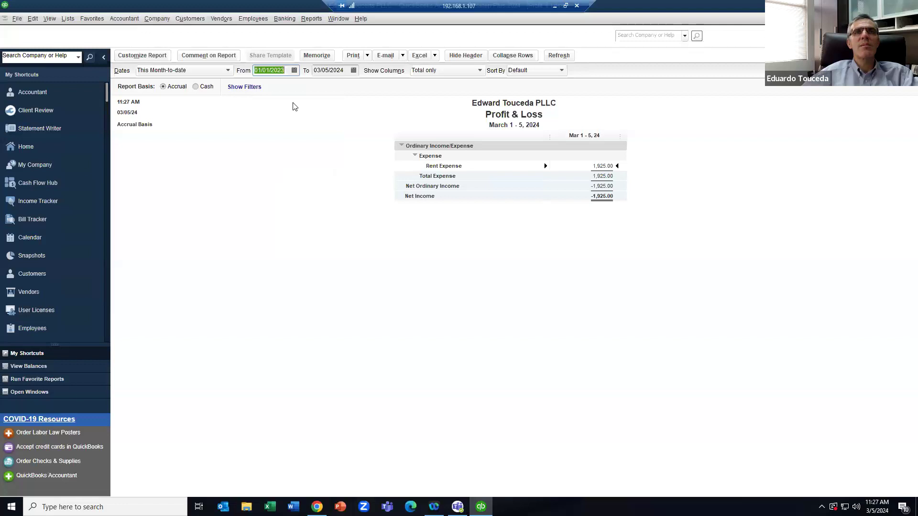
Set the Profit & Loss report's end date to 12/31/2023
{"action": "left_click", "coordinate": [353, 70]}
{"action": "left_click", "coordinate": [323, 86]}
{"action": "left_click", "coordinate": [323, 87]}
{"action": "left_click", "coordinate": [323, 86]}
{"action": "left_click", "coordinate": [325, 168]}
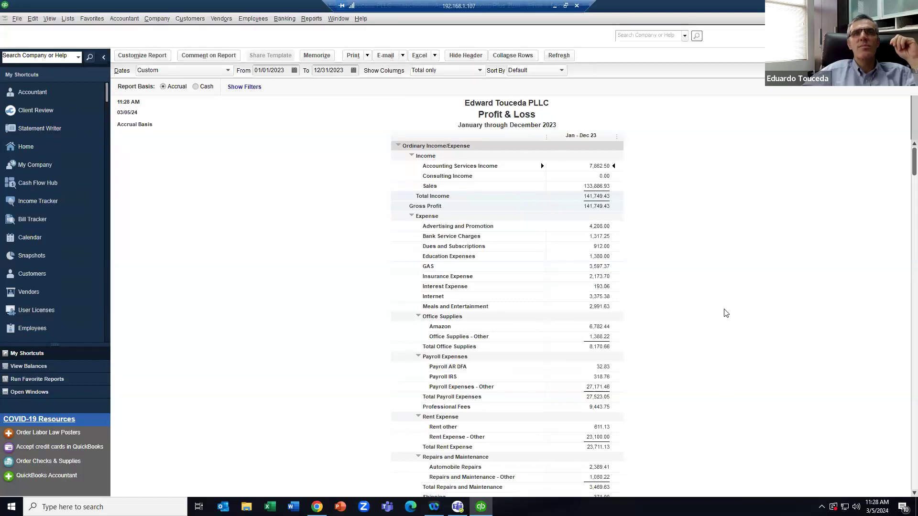
Check the transactions behind the Accounting Services Income amount in the Profit & Loss report, and return to the report
{"action": "scroll", "coordinate": [733, 310], "scroll_direction": "down", "scroll_amount": 4}
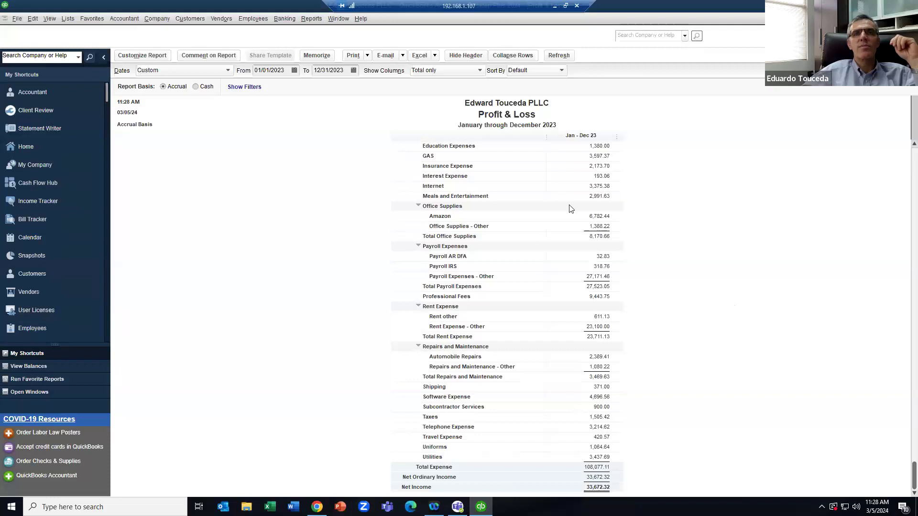
{"action": "scroll", "coordinate": [678, 277], "scroll_direction": "up", "scroll_amount": 4}
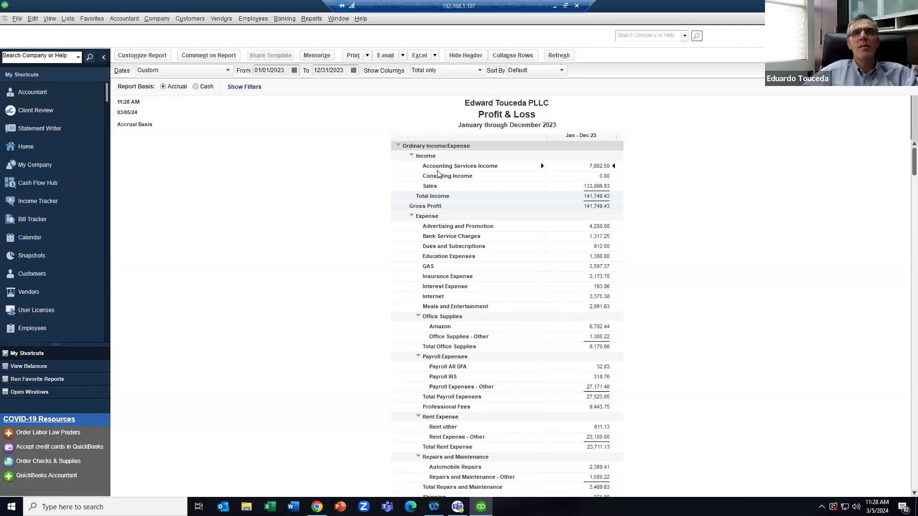
{"action": "double_click", "coordinate": [601, 167]}
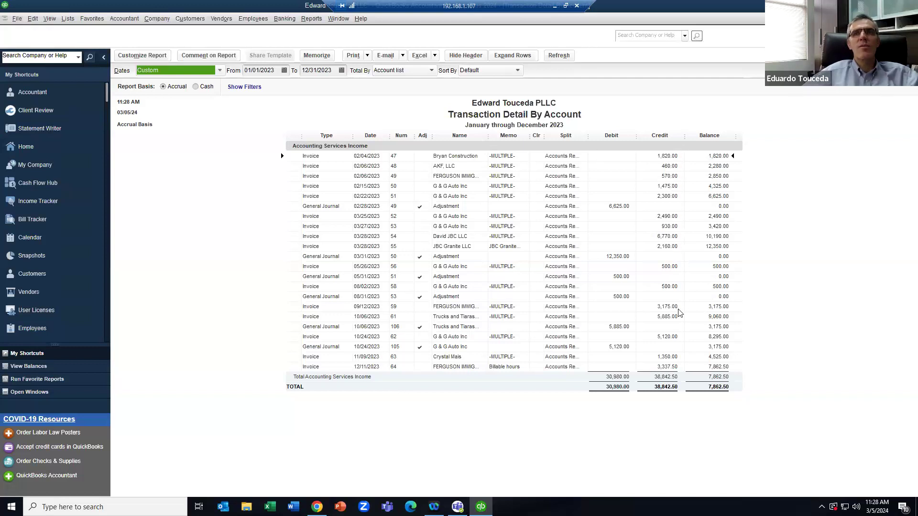
{"action": "key", "text": "Escape"}
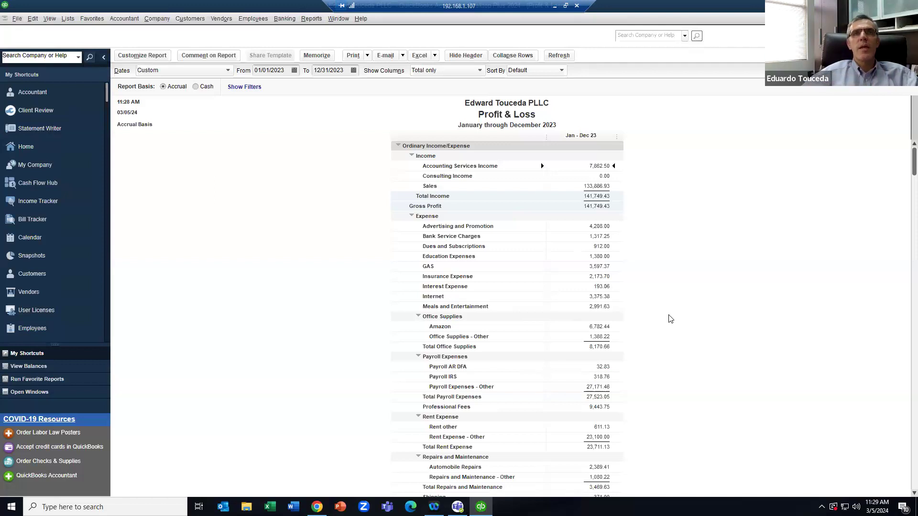
Examine the income, expense and net income lines of the 2023 Profit & Loss report
{"action": "scroll", "coordinate": [670, 320], "scroll_direction": "down", "scroll_amount": 5}
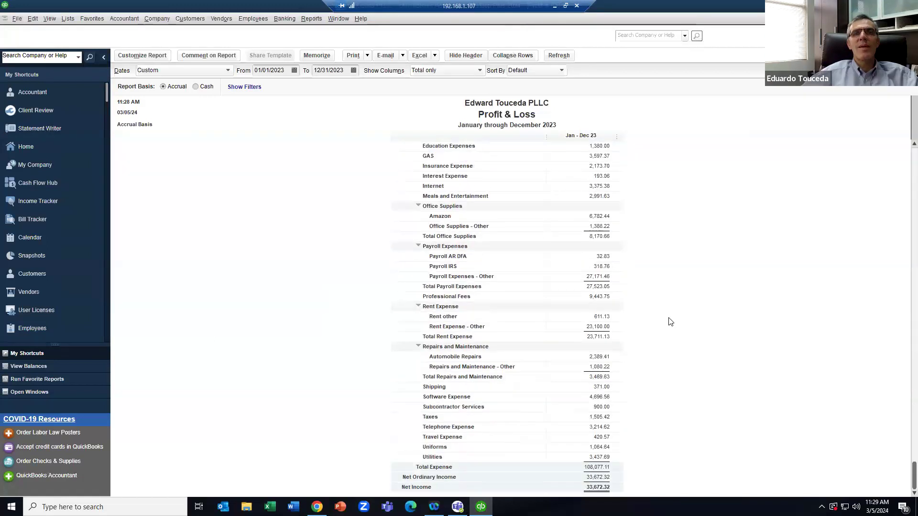
{"action": "scroll", "coordinate": [671, 322], "scroll_direction": "up", "scroll_amount": 5}
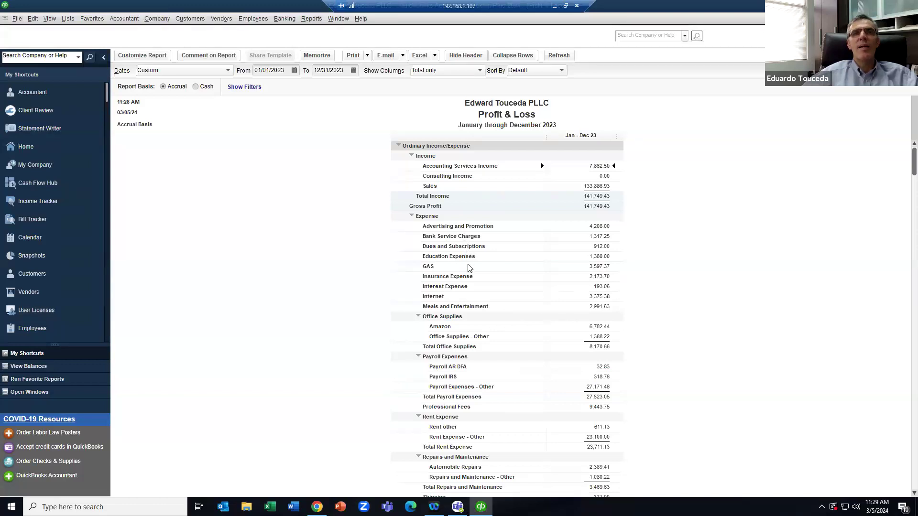
{"action": "scroll", "coordinate": [468, 265], "scroll_direction": "down", "scroll_amount": 1}
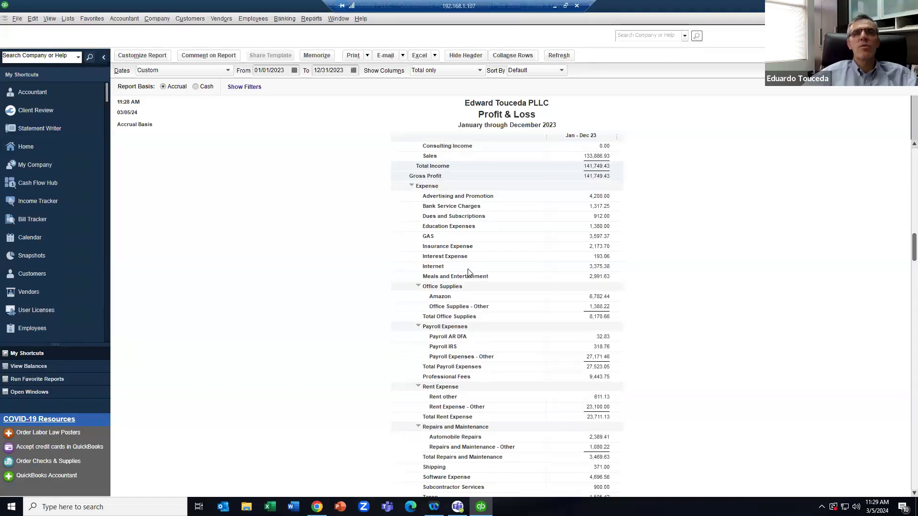
{"action": "scroll", "coordinate": [468, 270], "scroll_direction": "down", "scroll_amount": 1}
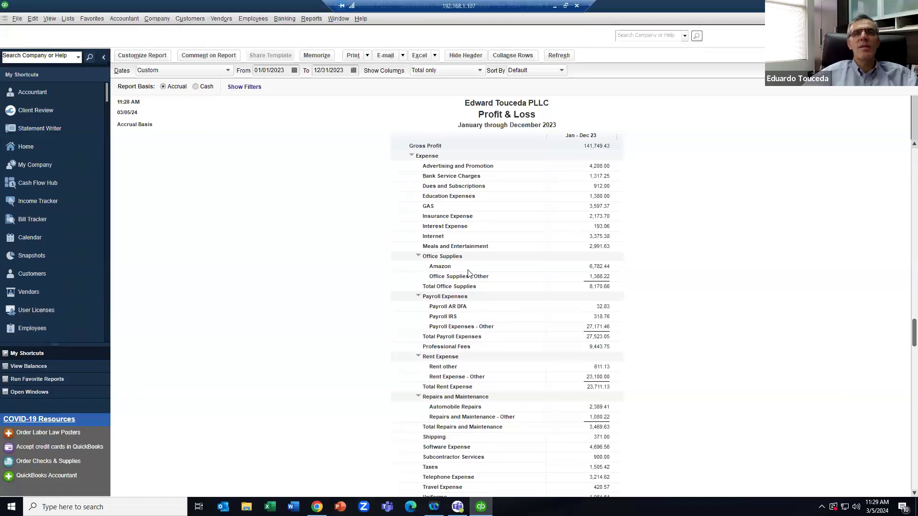
{"action": "scroll", "coordinate": [468, 273], "scroll_direction": "down", "scroll_amount": 1}
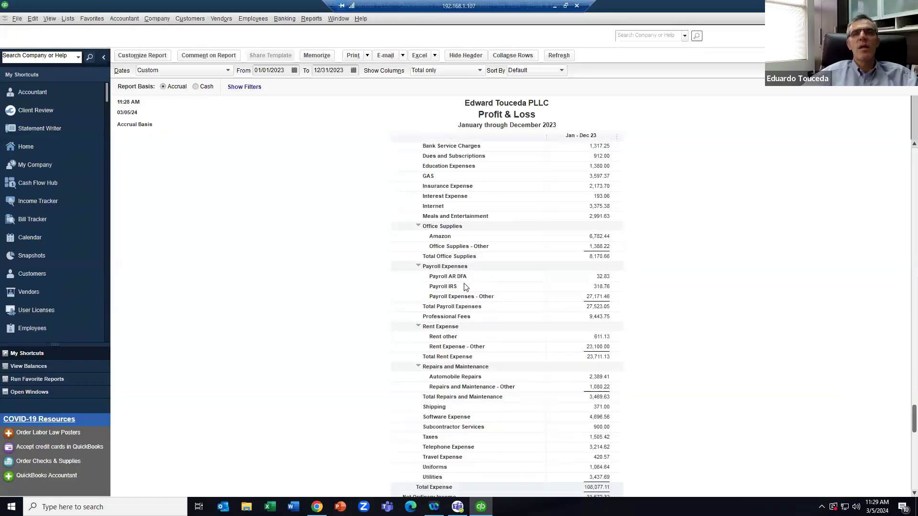
{"action": "scroll", "coordinate": [465, 285], "scroll_direction": "down", "scroll_amount": 1}
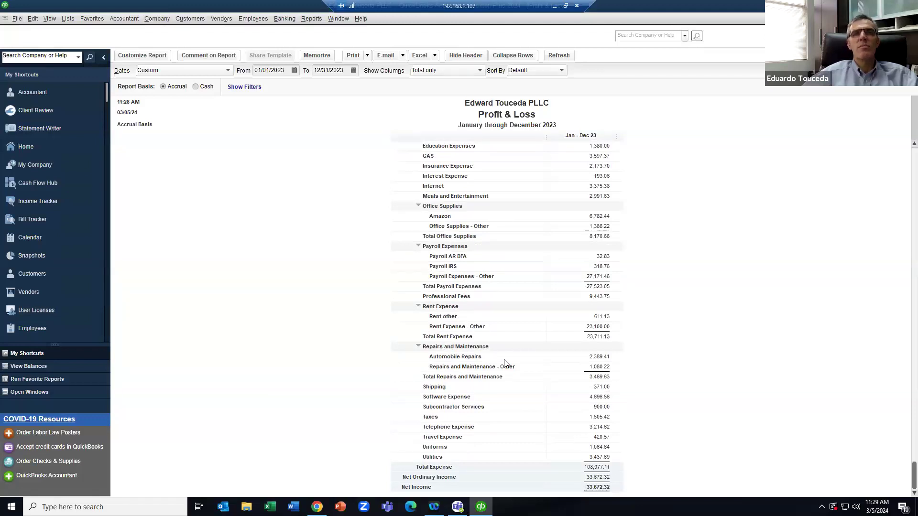
{"action": "scroll", "coordinate": [510, 364], "scroll_direction": "up", "scroll_amount": 3}
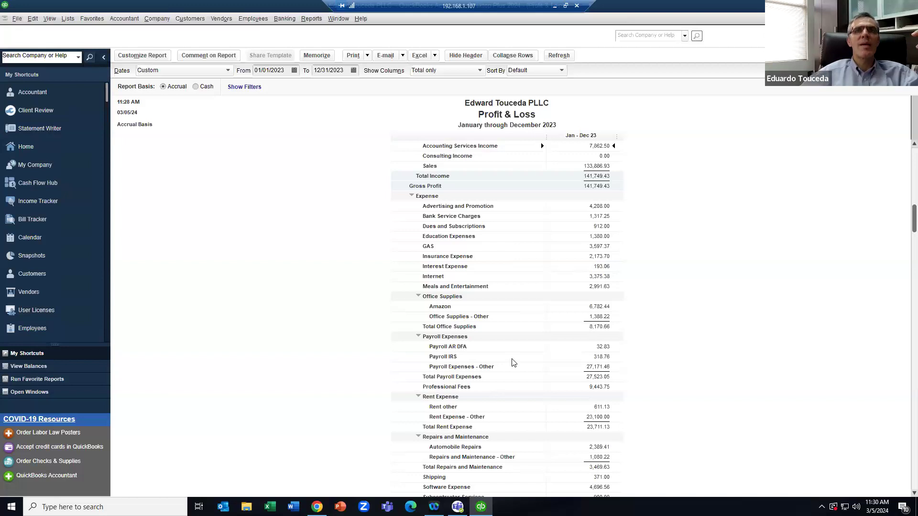
{"action": "scroll", "coordinate": [516, 368], "scroll_direction": "up", "scroll_amount": 2}
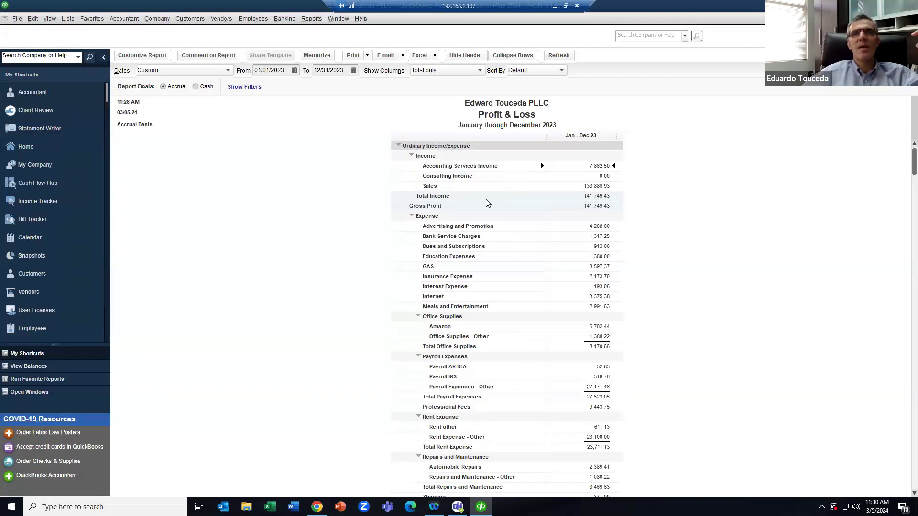
{"action": "scroll", "coordinate": [495, 420], "scroll_direction": "down", "scroll_amount": 3}
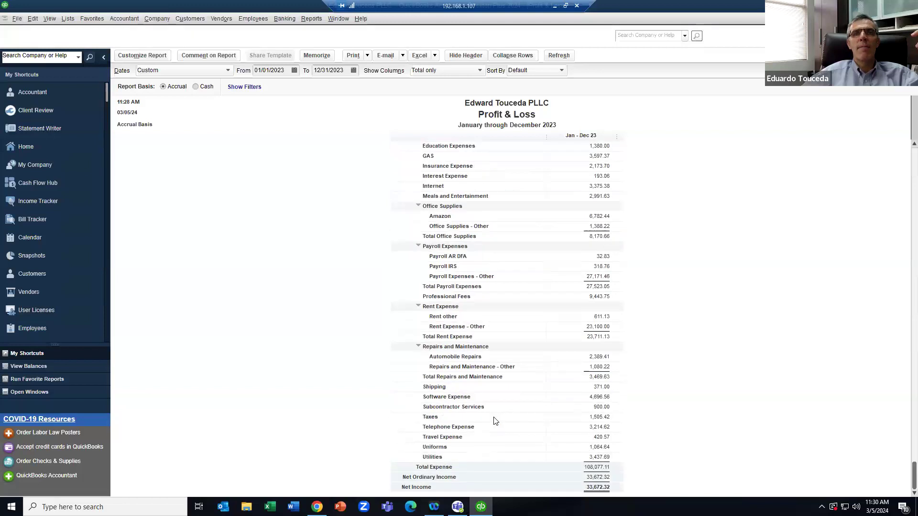
{"action": "scroll", "coordinate": [494, 420], "scroll_direction": "up", "scroll_amount": 3}
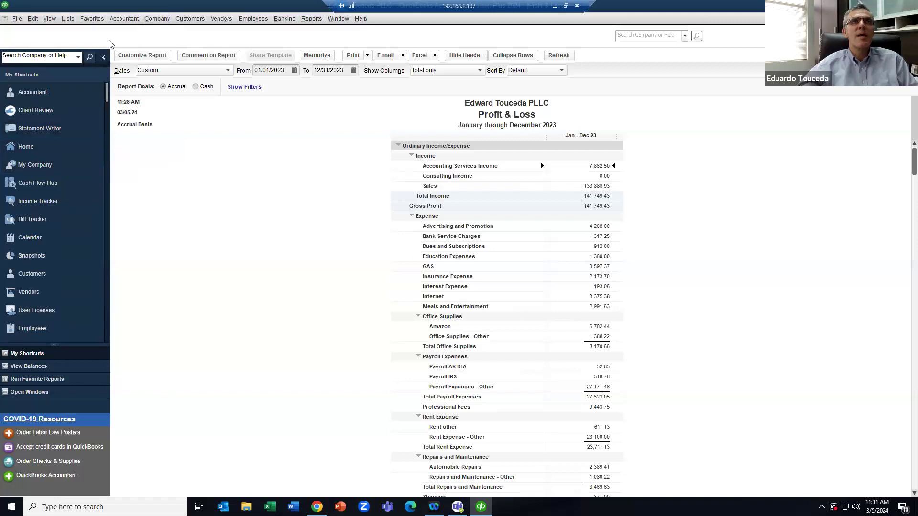
Open the Chart of Accounts and review the account names and types from the bank accounts to the non-posting ones
{"action": "left_click", "coordinate": [116, 18]}
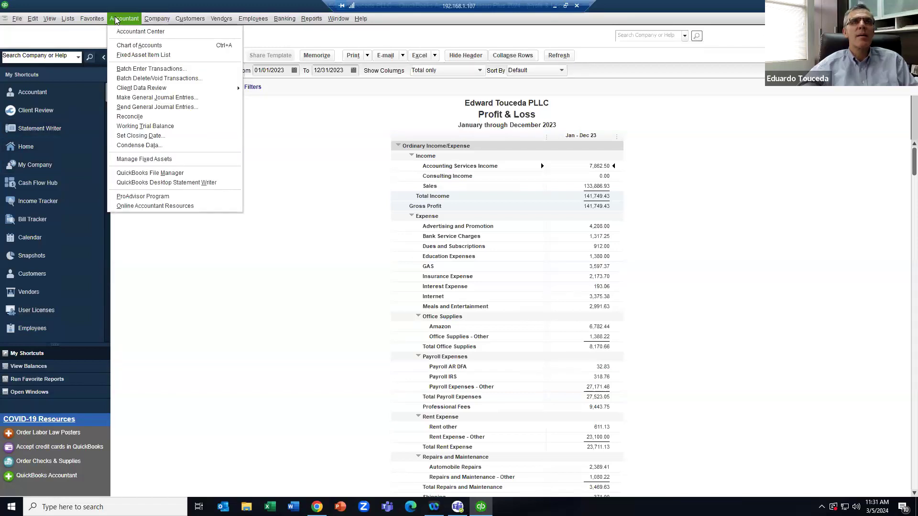
{"action": "mouse_move", "coordinate": [153, 19]}
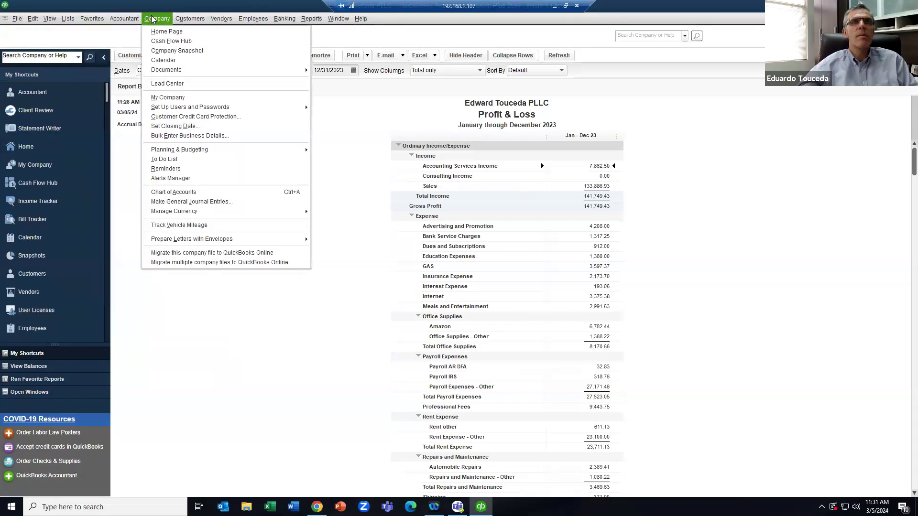
{"action": "mouse_move", "coordinate": [186, 19]}
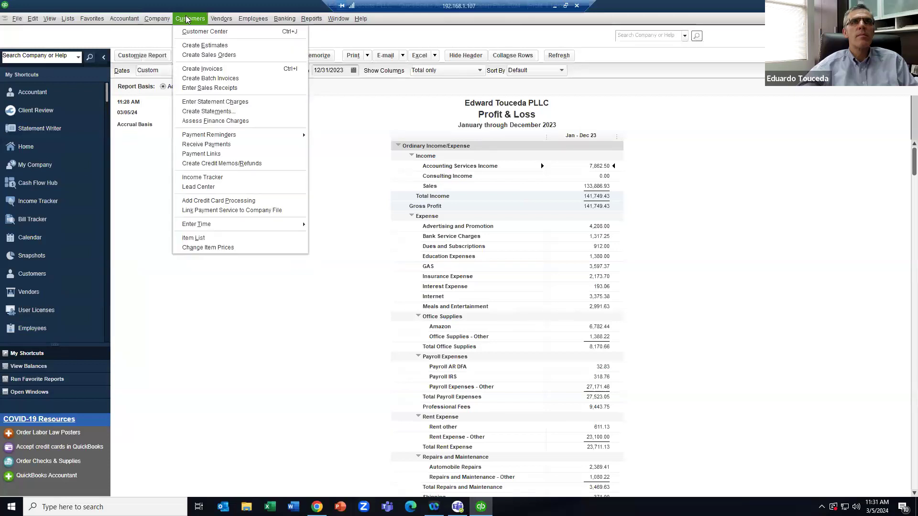
{"action": "mouse_move", "coordinate": [112, 19]}
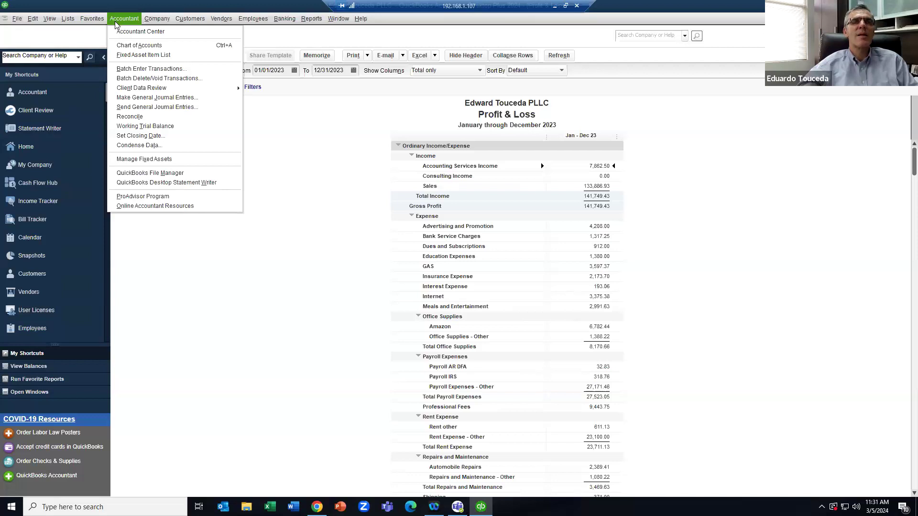
{"action": "left_click", "coordinate": [133, 47]}
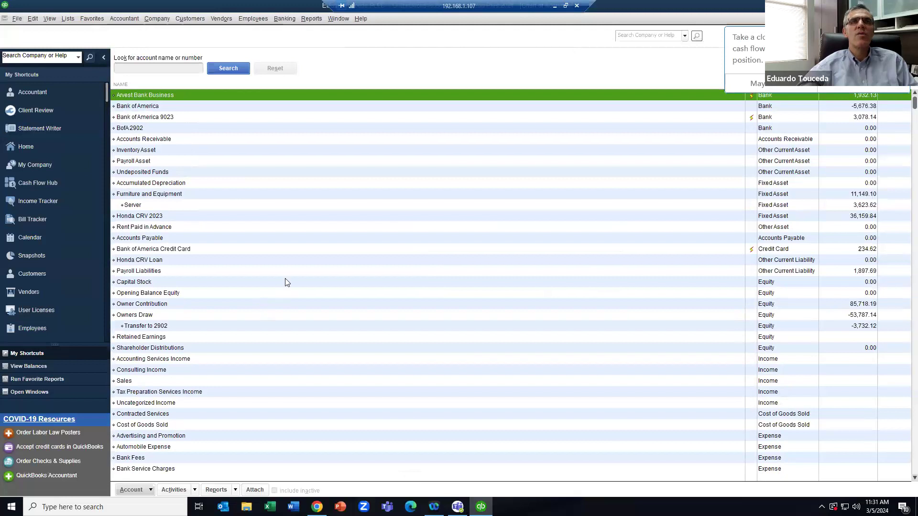
{"action": "scroll", "coordinate": [309, 275], "scroll_direction": "down", "scroll_amount": 5}
{"action": "scroll", "coordinate": [308, 275], "scroll_direction": "down", "scroll_amount": 7}
{"action": "scroll", "coordinate": [309, 275], "scroll_direction": "up", "scroll_amount": 12}
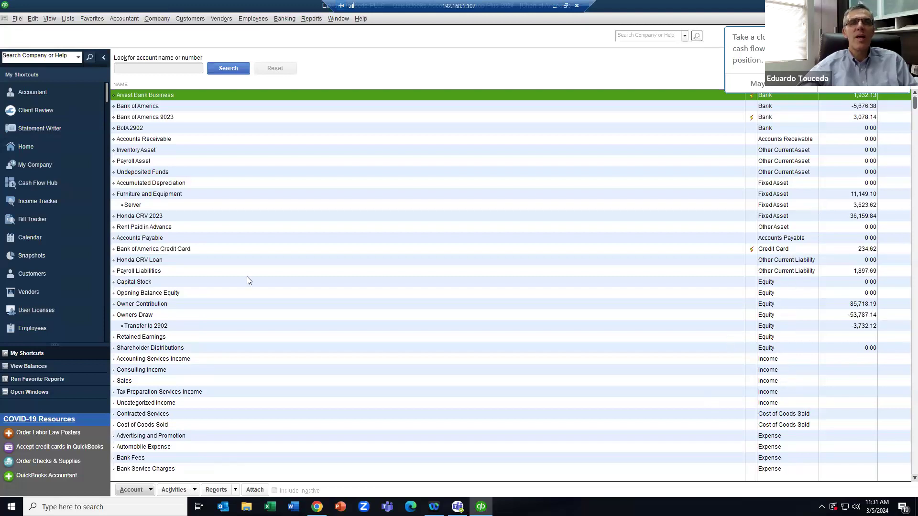
{"action": "scroll", "coordinate": [350, 315], "scroll_direction": "down", "scroll_amount": 9}
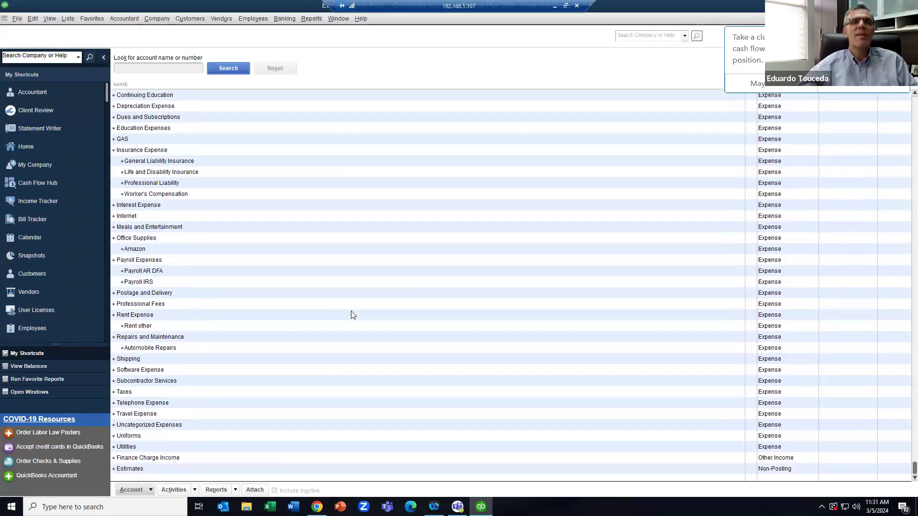
{"action": "scroll", "coordinate": [351, 311], "scroll_direction": "up", "scroll_amount": 12}
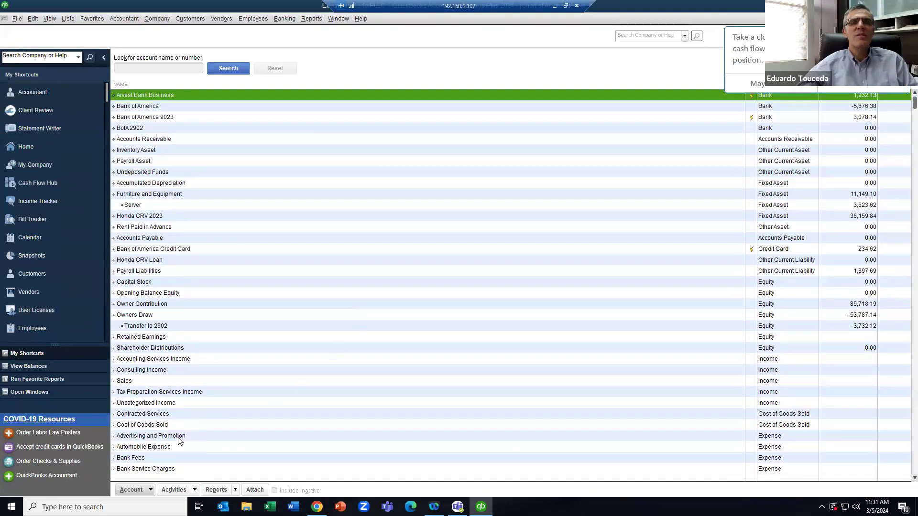
Check the account types offered for a new account, and leave the form without creating one
{"action": "left_click", "coordinate": [149, 490]}
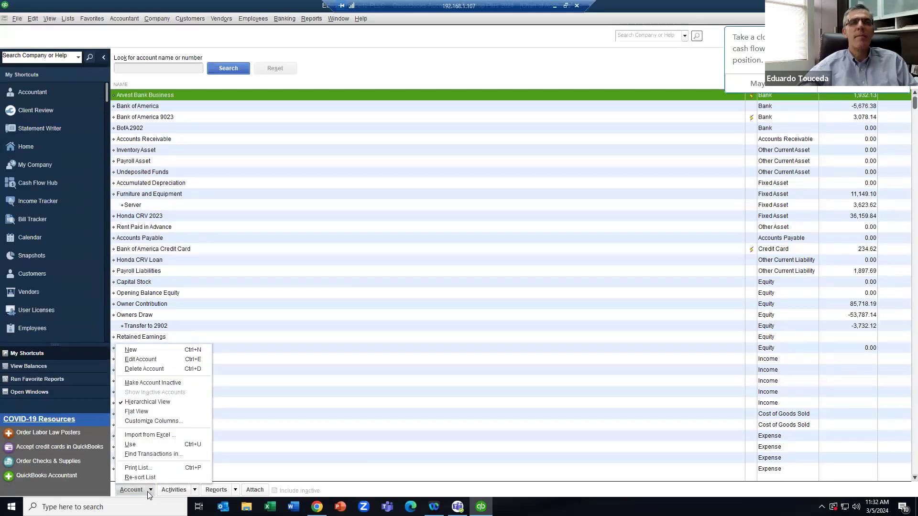
{"action": "left_click", "coordinate": [146, 353]}
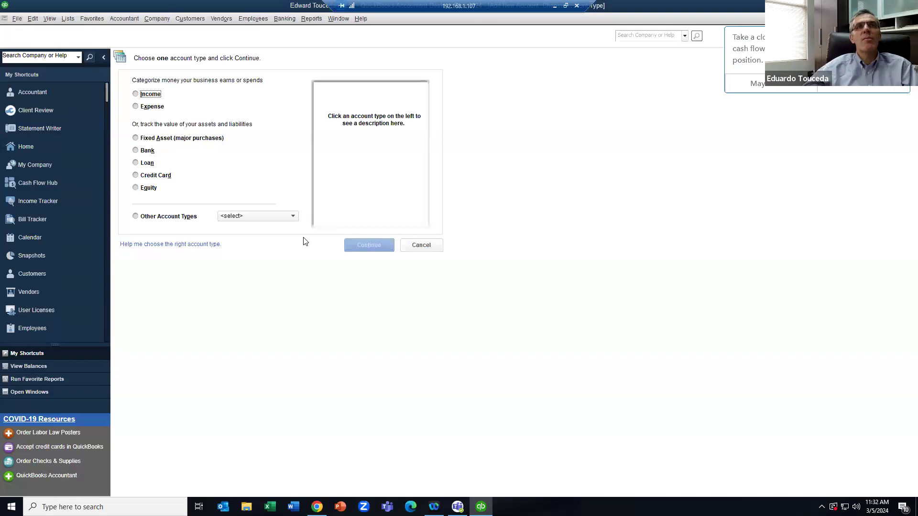
{"action": "key", "text": "Escape"}
Close the Chart of Accounts and the Profit & Loss report
{"action": "key", "text": "Escape"}
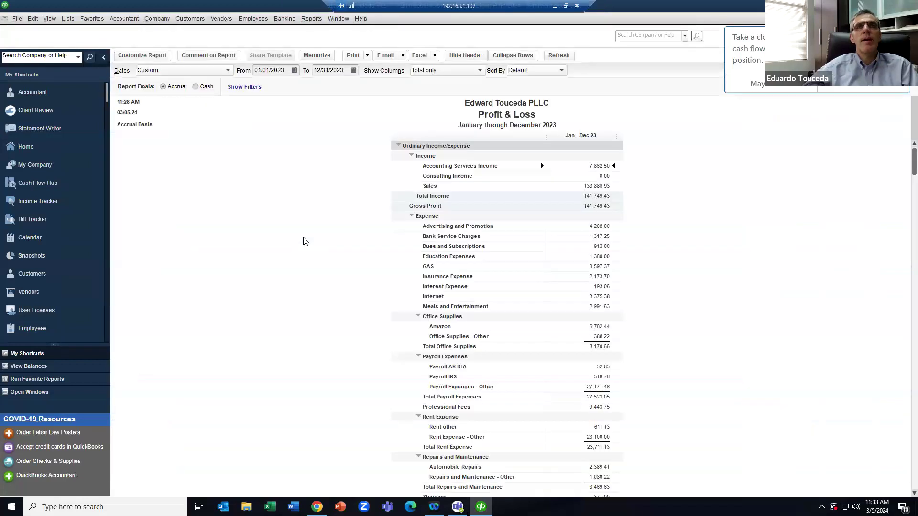
{"action": "key", "text": "Escape"}
{"action": "left_click", "coordinate": [509, 230]}
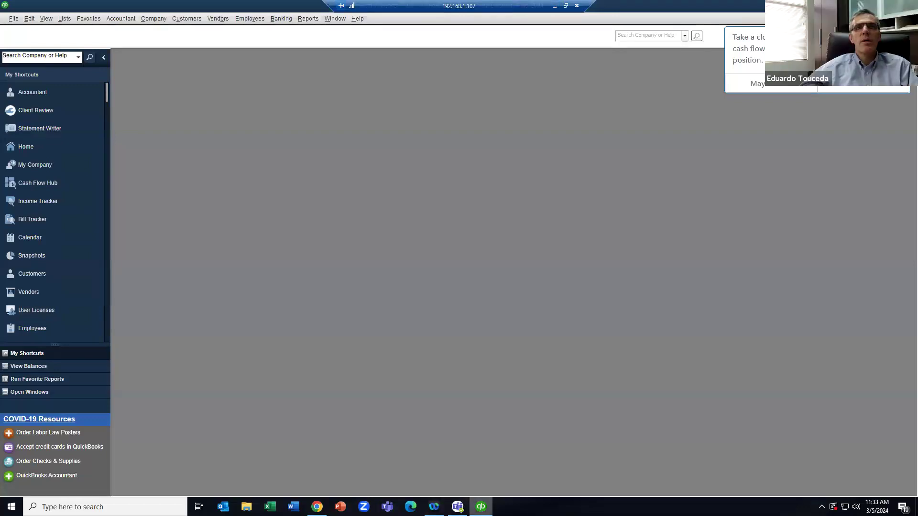
{"action": "left_click", "coordinate": [481, 506]}
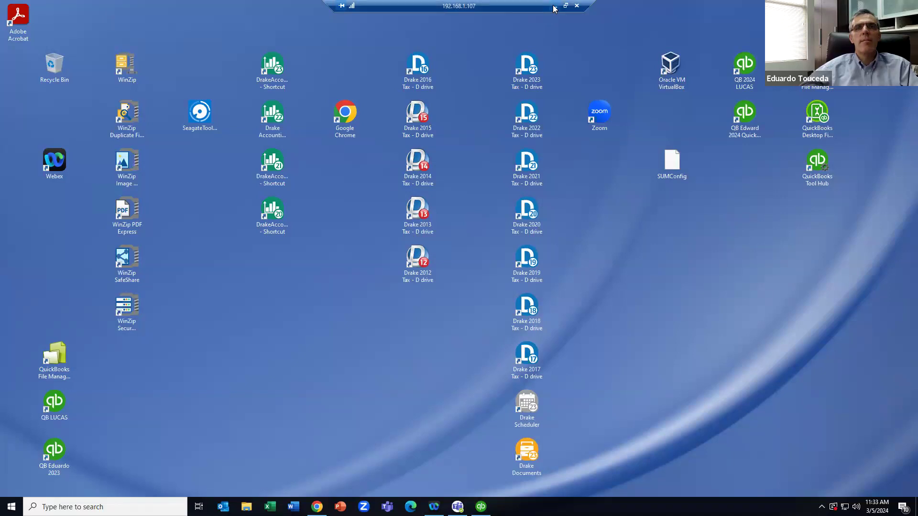
{"action": "left_click", "coordinate": [480, 506]}
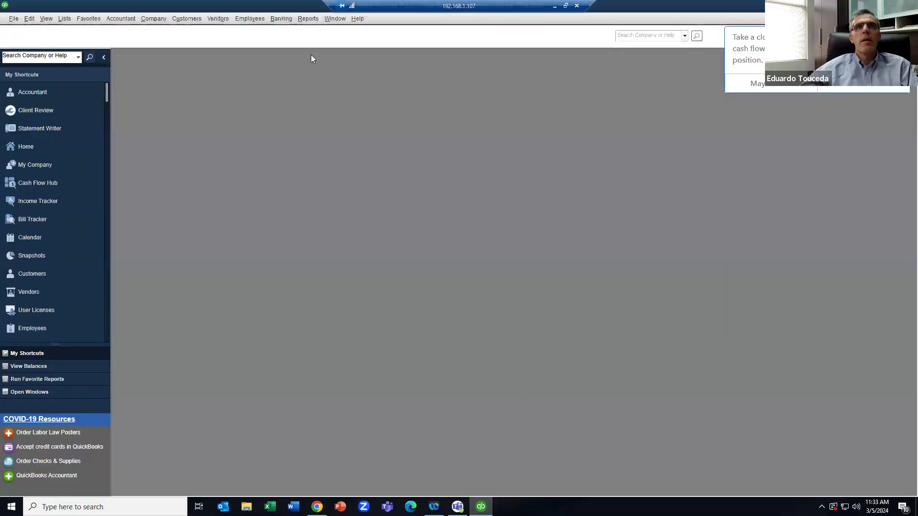
Open the Make General Journal Entries form, dismiss the numbering notice, and maximize the form with the first line's account field active
{"action": "left_click", "coordinate": [126, 19]}
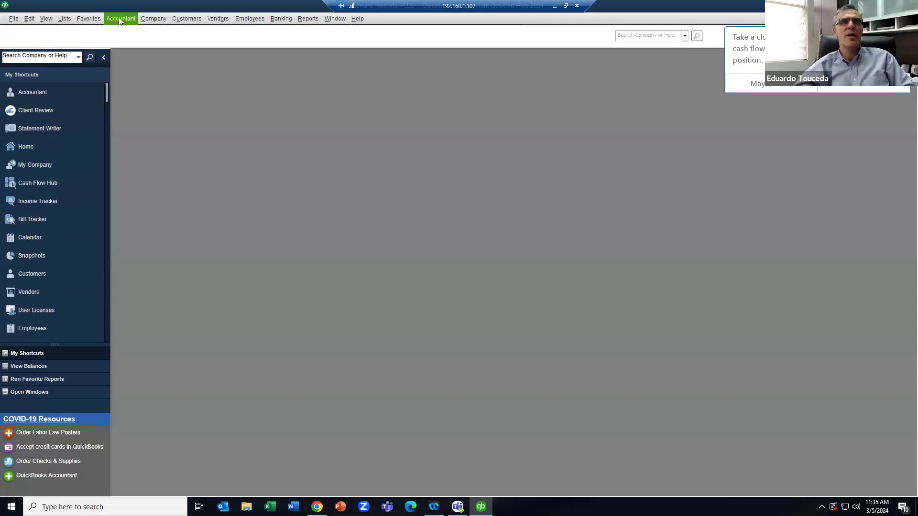
{"action": "left_click", "coordinate": [118, 19]}
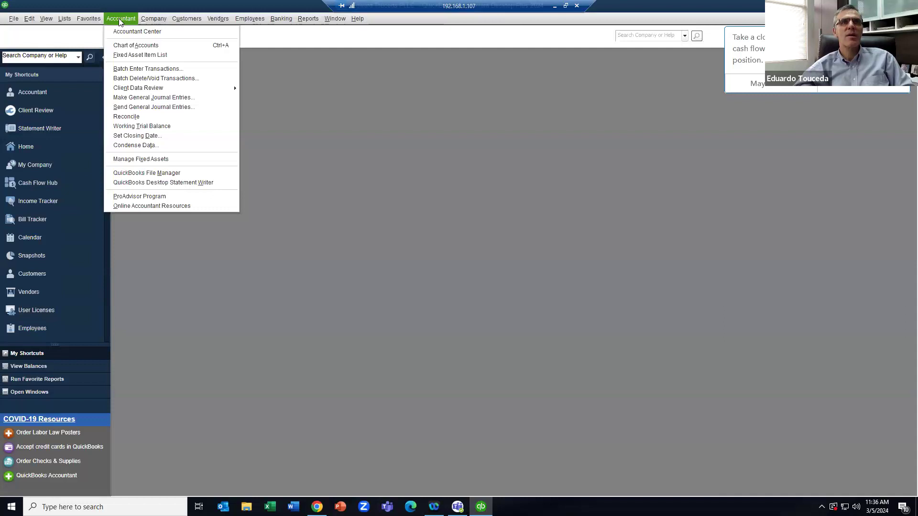
{"action": "left_click", "coordinate": [151, 101]}
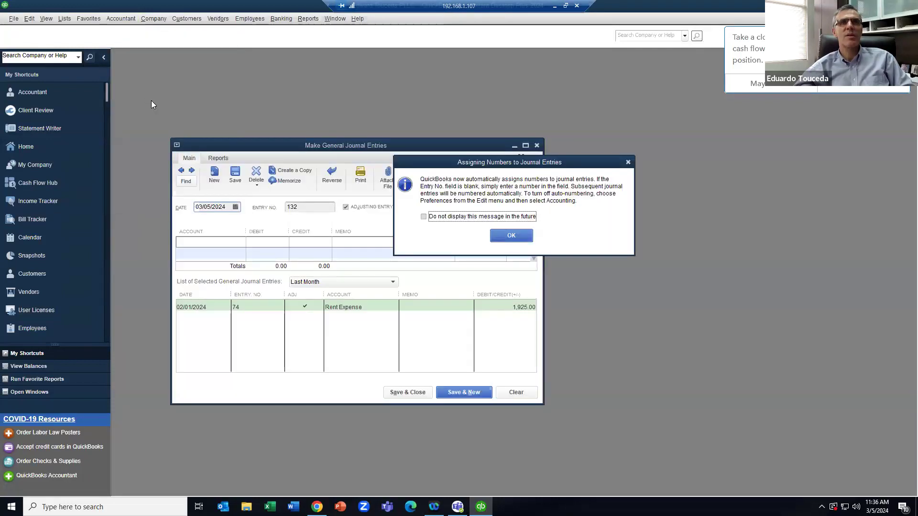
{"action": "left_click", "coordinate": [519, 238]}
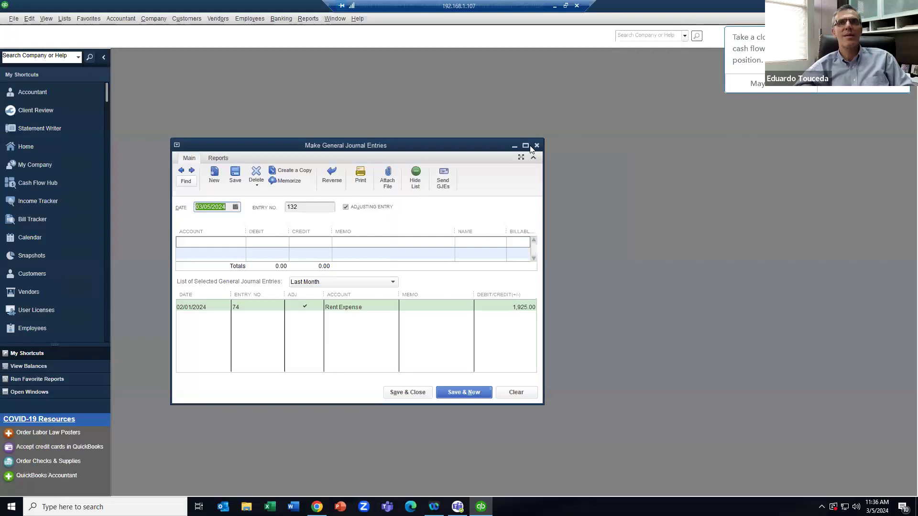
{"action": "left_click", "coordinate": [526, 145]}
{"action": "left_click", "coordinate": [136, 139]}
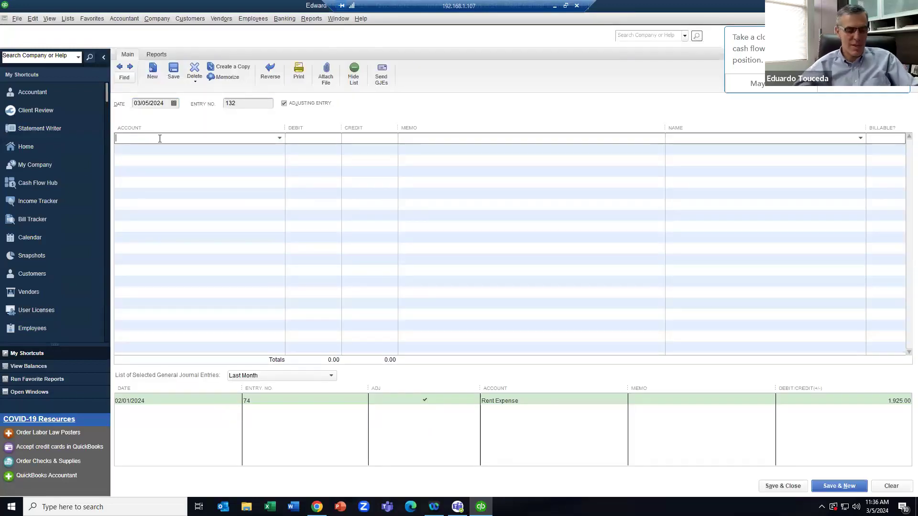
{"action": "type", "text": "tru"}
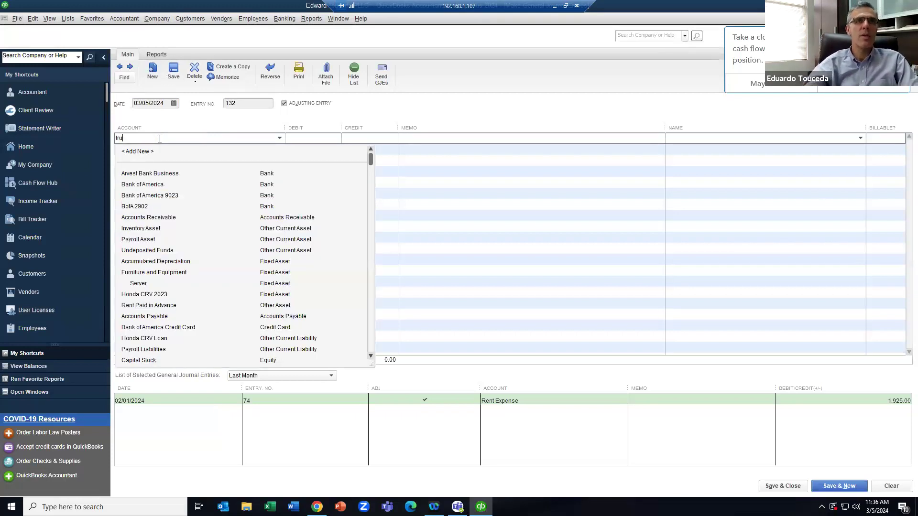
{"action": "key", "text": "BackSpace"}
{"action": "key", "text": "BackSpace"}
{"action": "key", "text": "BackSpace"}
{"action": "key", "text": "BackSpace"}
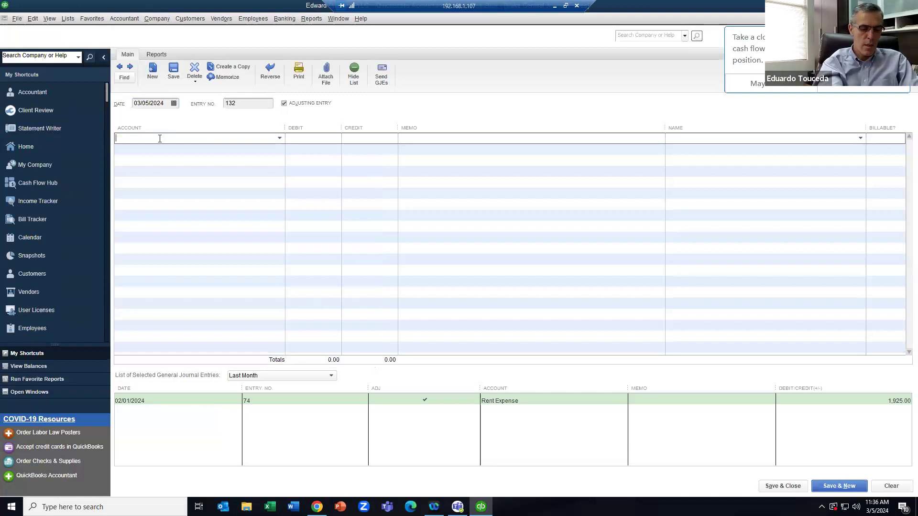
Choose Travel Expense as the account on the first line of the journal entry
{"action": "type", "text": "C"}
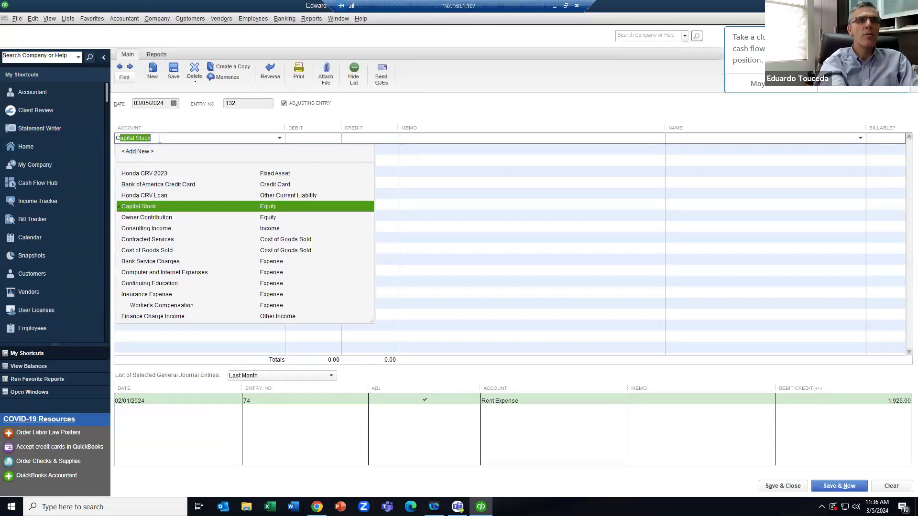
{"action": "type", "text": "a"}
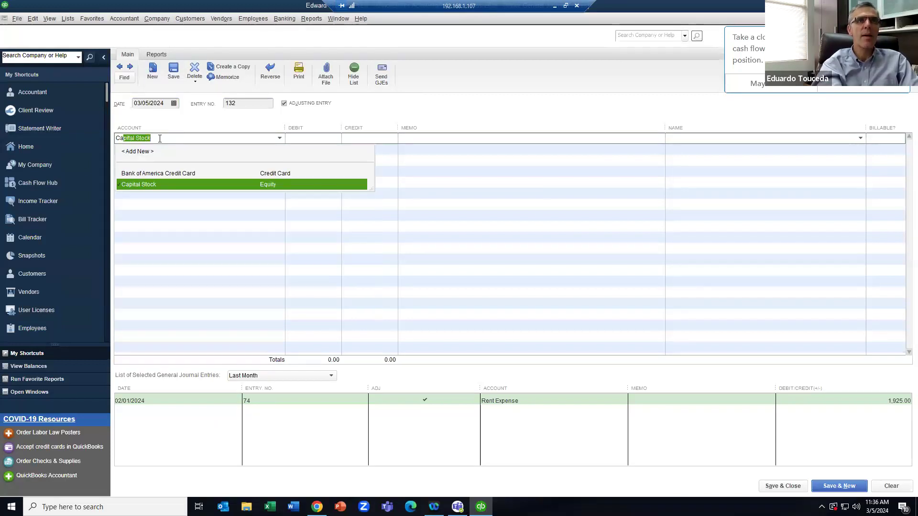
{"action": "key", "text": "Up"}
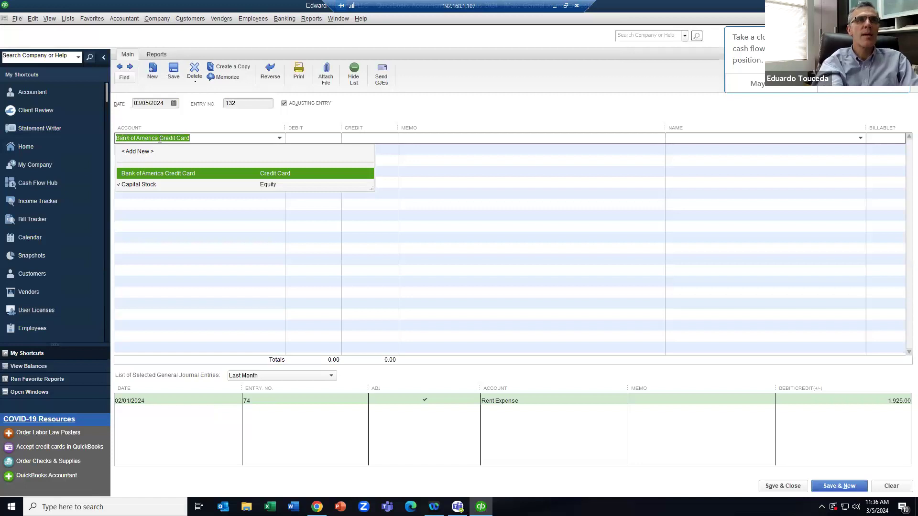
{"action": "key", "text": "BackSpace"}
{"action": "type", "text": "Tr"}
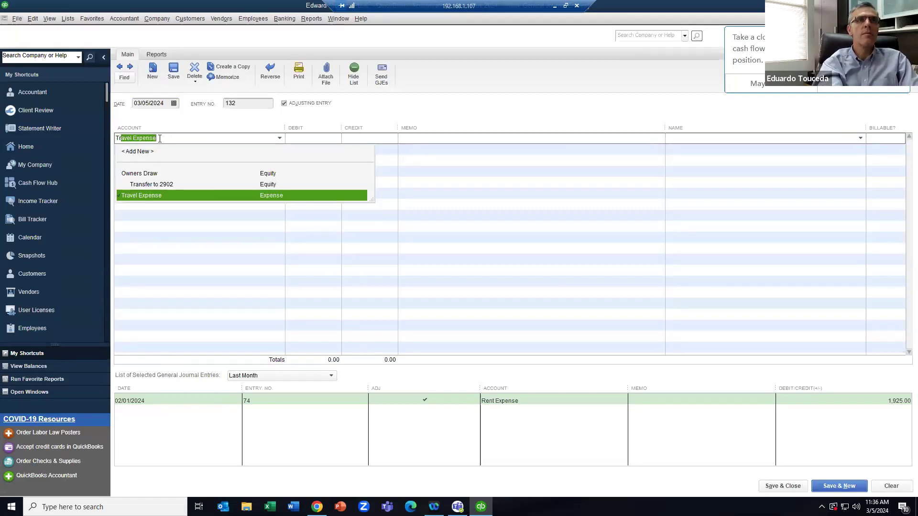
{"action": "key", "text": "Escape"}
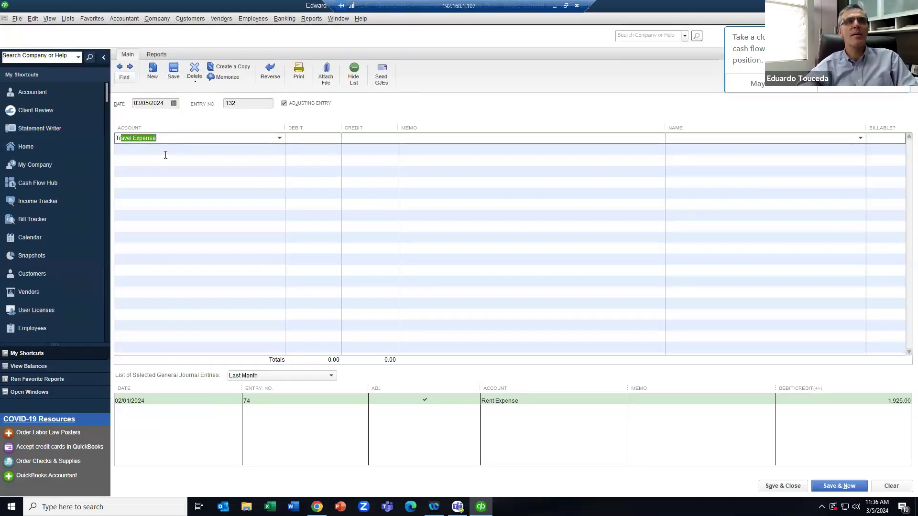
{"action": "left_click", "coordinate": [164, 152]}
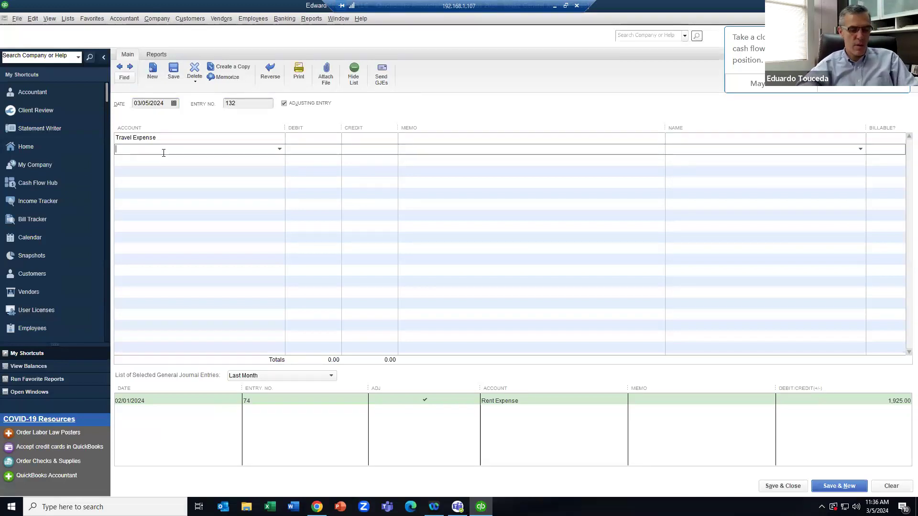
Look up accounts matching "Ca" for the second line, and close the journal entry without saving it
{"action": "type", "text": "C"}
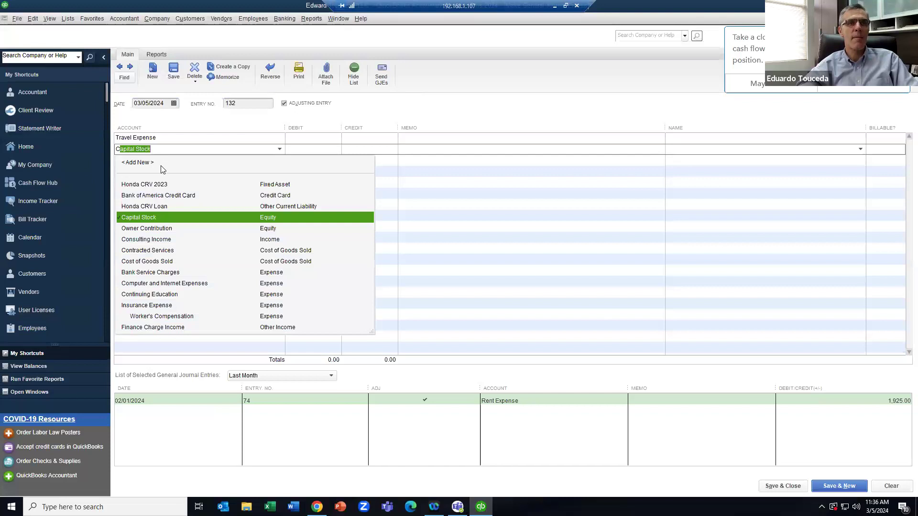
{"action": "type", "text": "a"}
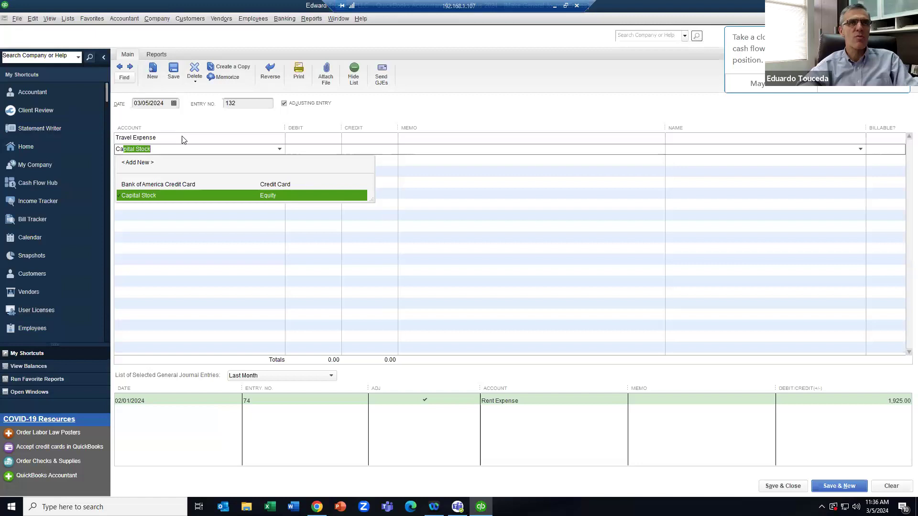
{"action": "key", "text": "Escape"}
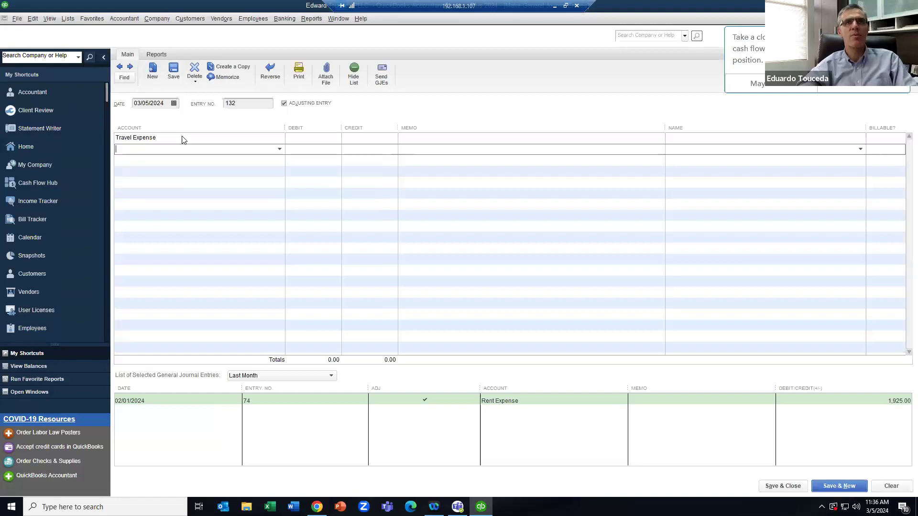
{"action": "key", "text": "Escape"}
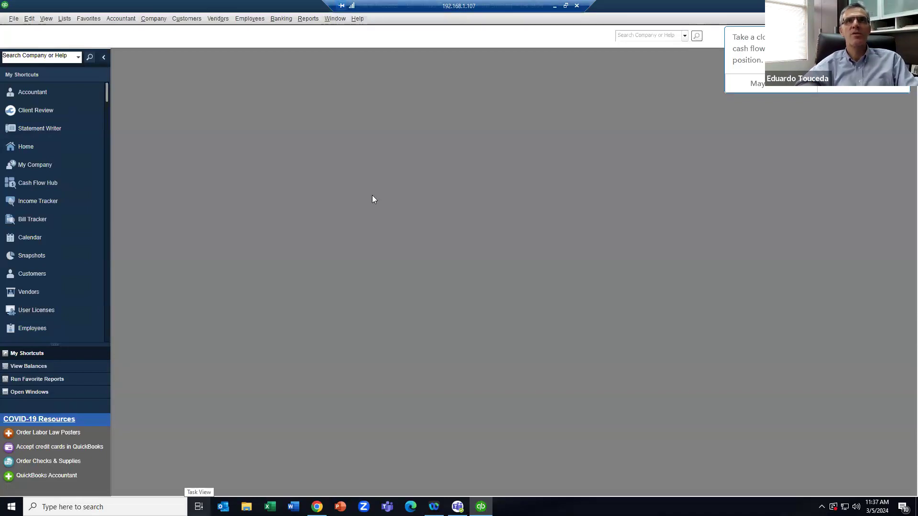
Examine the available report categories and the Company & Financial reports, from Profit & Loss to Cash Flow Forecast
{"action": "left_click", "coordinate": [311, 21]}
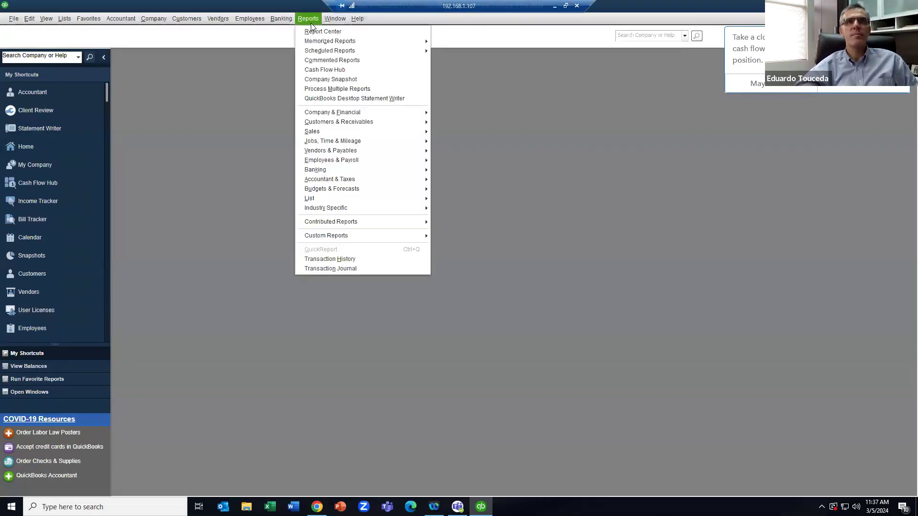
{"action": "mouse_move", "coordinate": [362, 112]}
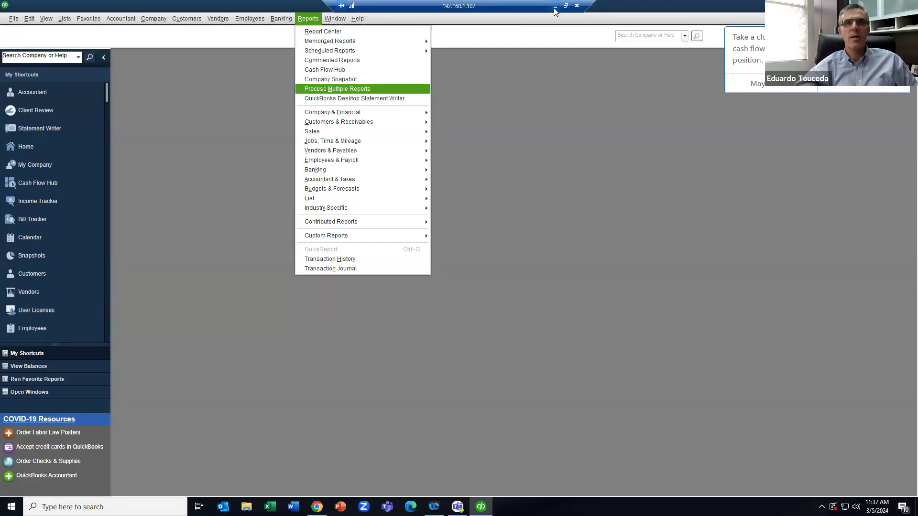
{"action": "left_click", "coordinate": [390, 388]}
{"action": "left_click", "coordinate": [308, 19]}
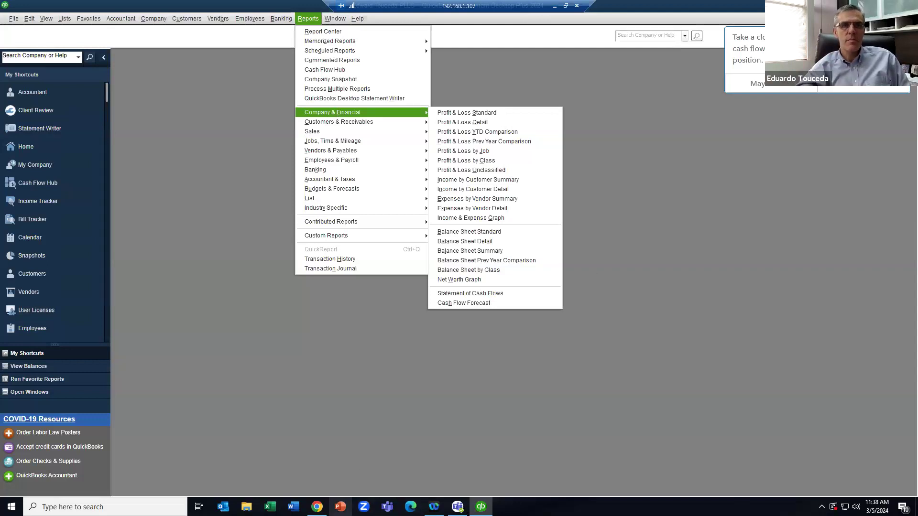
{"action": "left_click", "coordinate": [269, 507]}
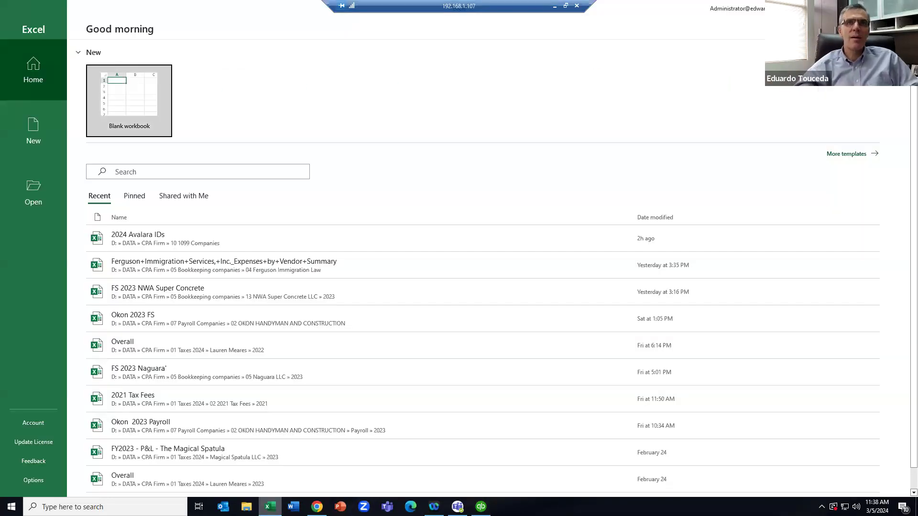
{"action": "left_click", "coordinate": [137, 91]}
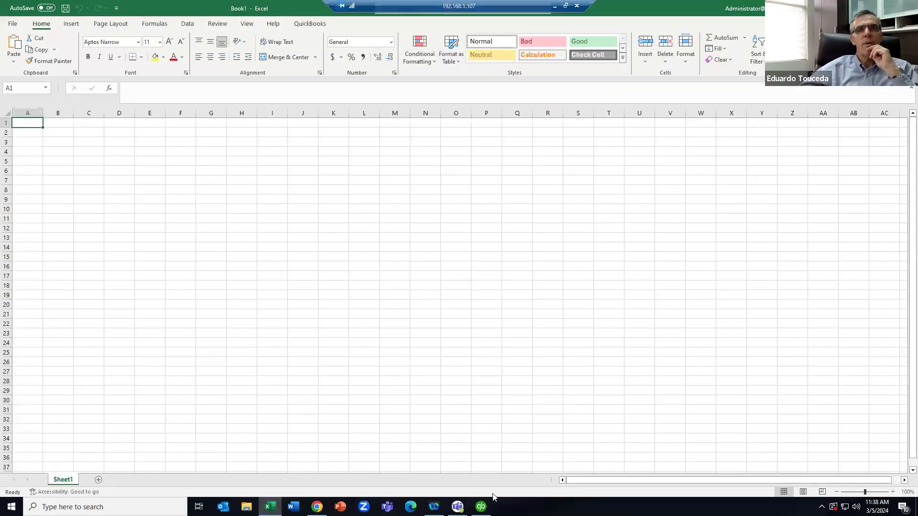
{"action": "left_click", "coordinate": [480, 507]}
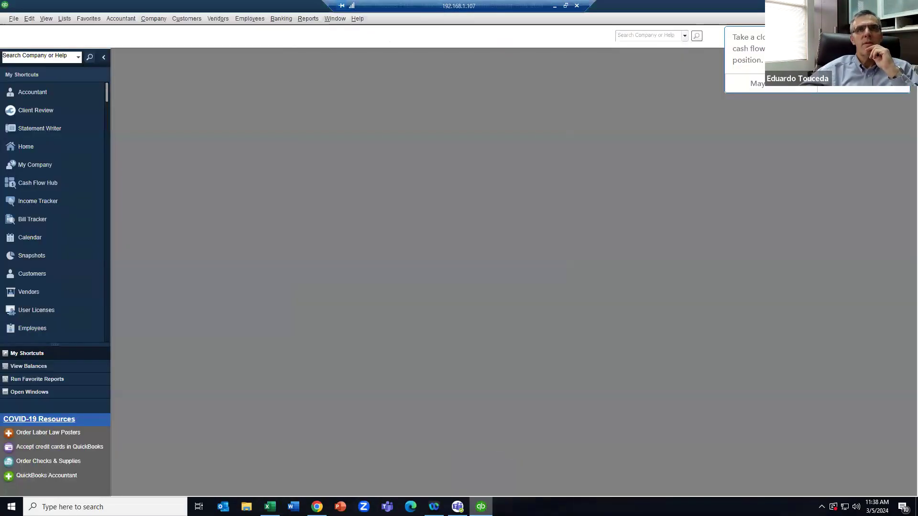
Leave the remote session for the local blank Excel workbook, and enter the heading "Profit & loss" in cell E7
{"action": "left_click", "coordinate": [556, 6]}
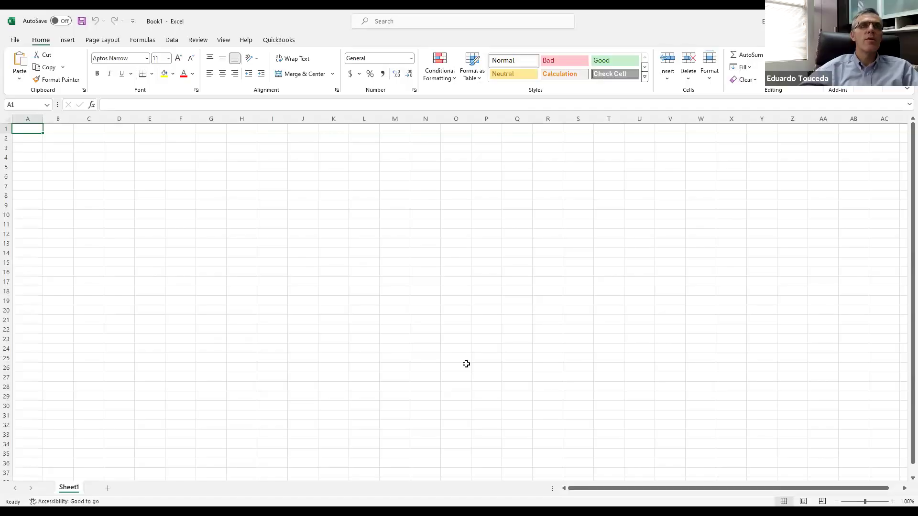
{"action": "left_click", "coordinate": [144, 214]}
{"action": "left_click", "coordinate": [144, 213]}
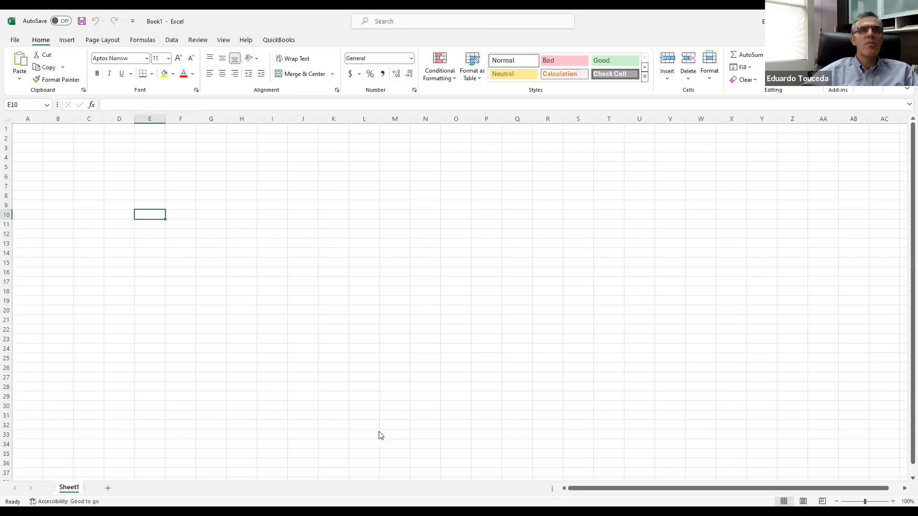
{"action": "left_click", "coordinate": [145, 187]}
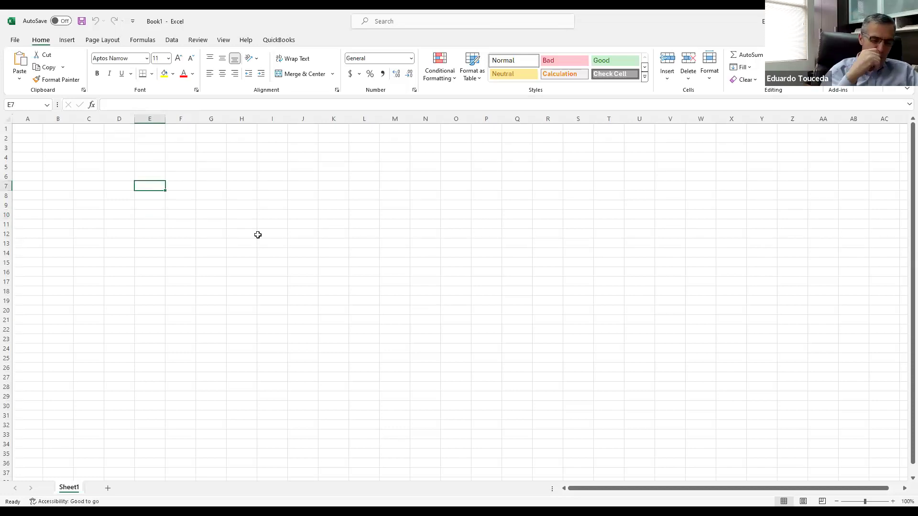
{"action": "type", "text": "Pro"}
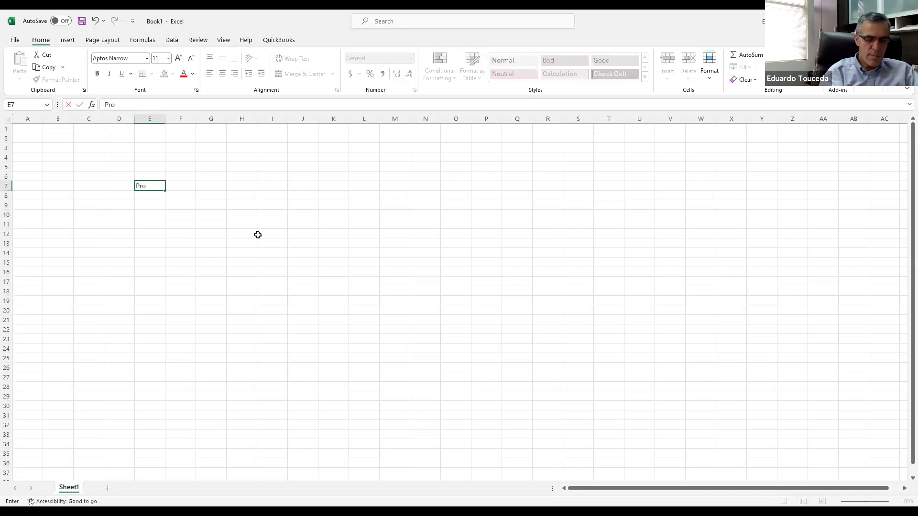
{"action": "type", "text": "fit & loss"}
{"action": "key", "text": "Return"}
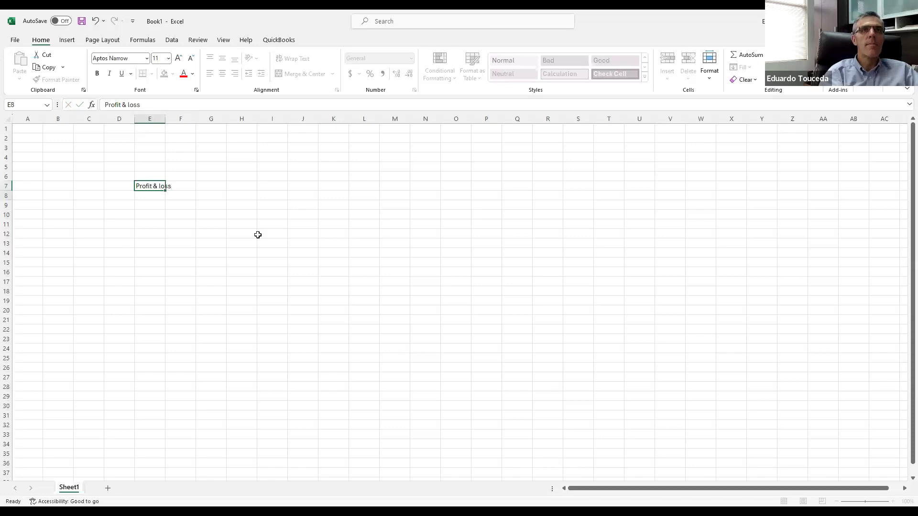
Enter the heading "Balance Sheet" in cell I7, on the same row as the Profit & loss heading
{"action": "key", "text": "Up"}
{"action": "key", "text": "Right"}
{"action": "key", "text": "Right"}
{"action": "key", "text": "Right"}
{"action": "key", "text": "Right"}
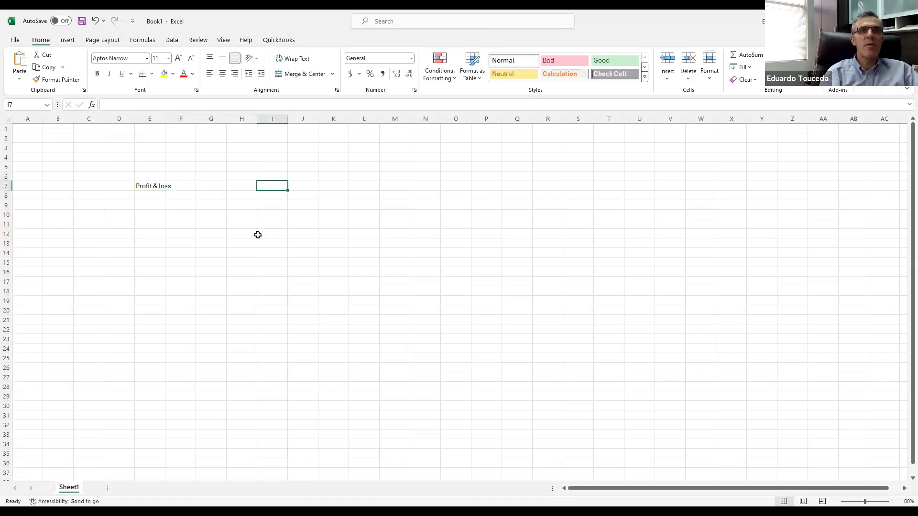
{"action": "type", "text": "Balance"}
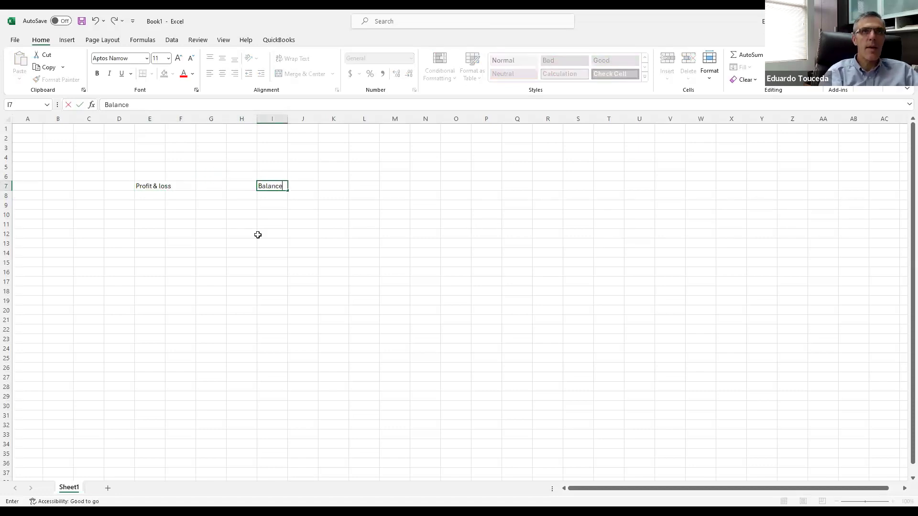
{"action": "type", "text": " Sheee"}
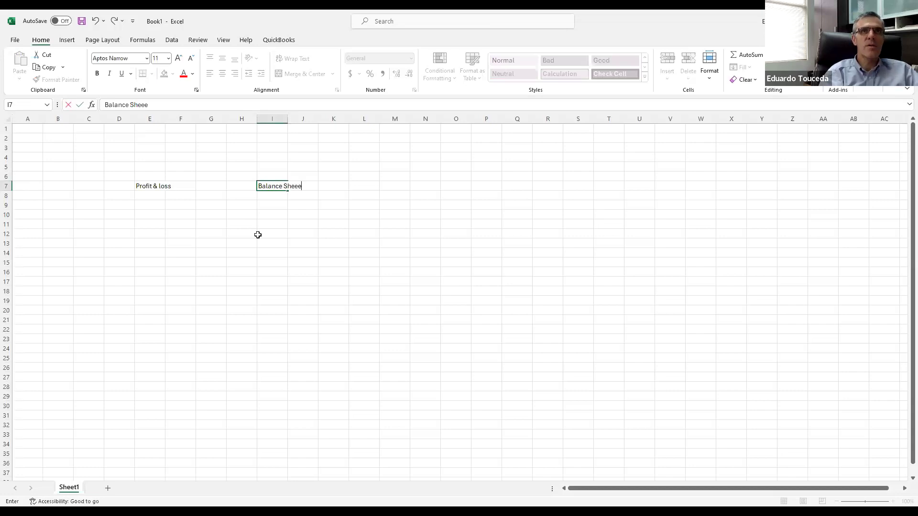
{"action": "key", "text": "BackSpace"}
{"action": "type", "text": "t"}
{"action": "key", "text": "Return"}
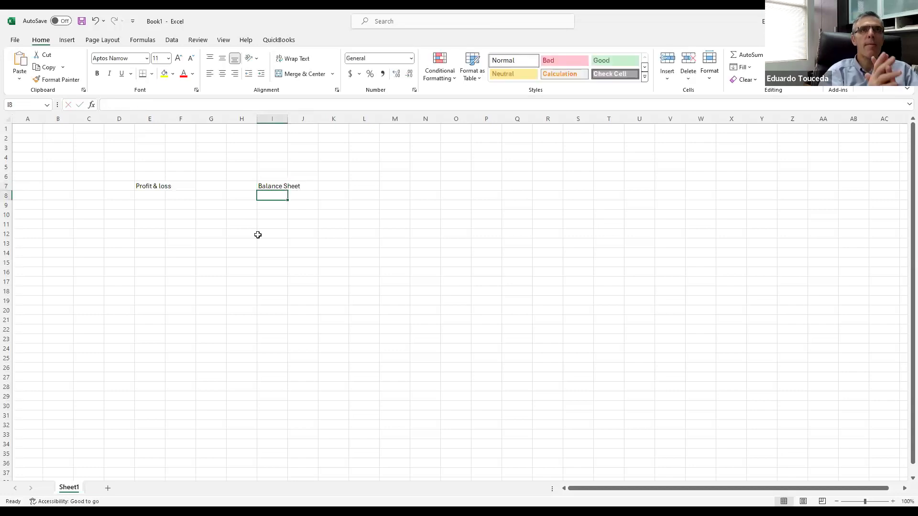
Enter the label "Assets" in cell I10 under the Balance Sheet heading
{"action": "key", "text": "Down"}
{"action": "key", "text": "Down"}
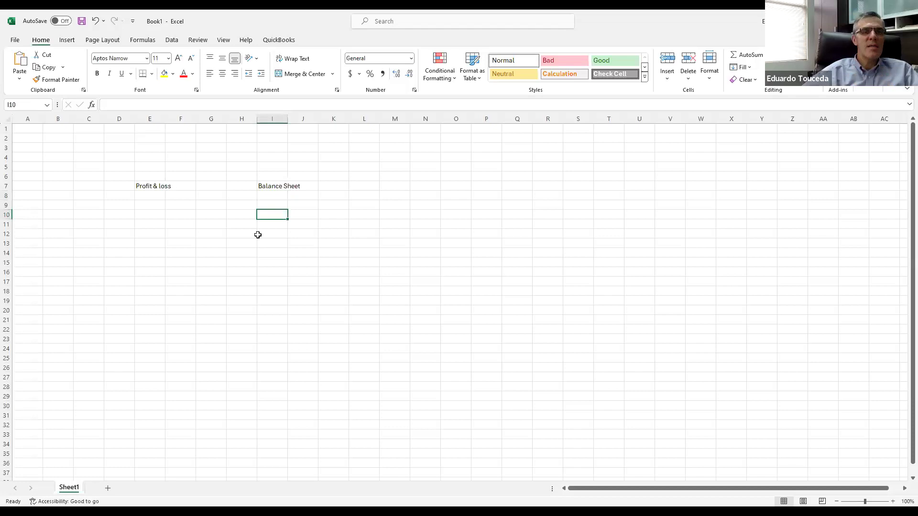
{"action": "type", "text": "Assets"}
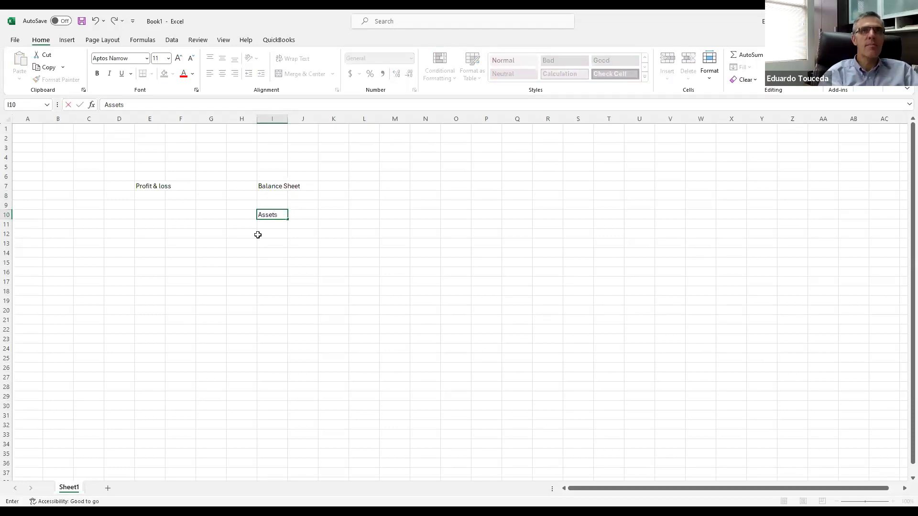
{"action": "key", "text": "Return"}
Enter the label "Liabilties" in cell J12, one column over and two rows below Assets
{"action": "key", "text": "Down"}
{"action": "key", "text": "Down"}
{"action": "key", "text": "Down"}
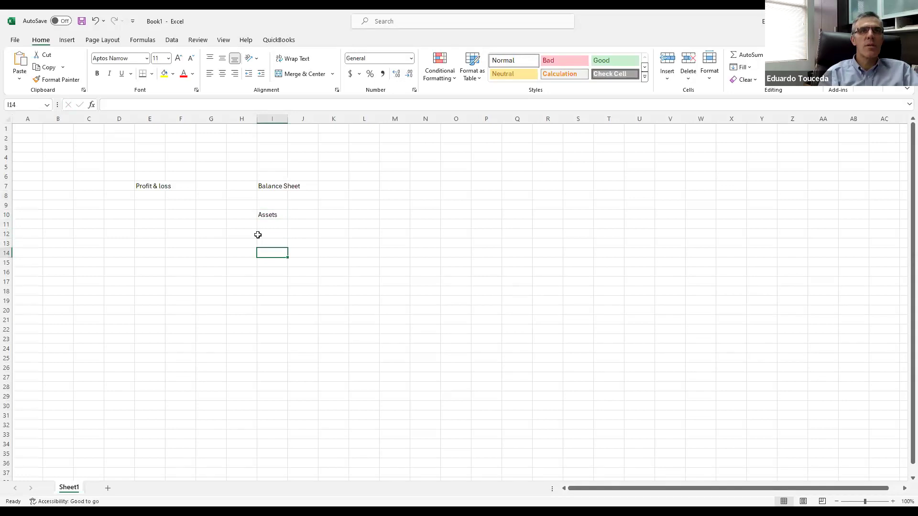
{"action": "key", "text": "Right"}
{"action": "key", "text": "Up"}
{"action": "key", "text": "Up"}
{"action": "type", "text": "Lia"}
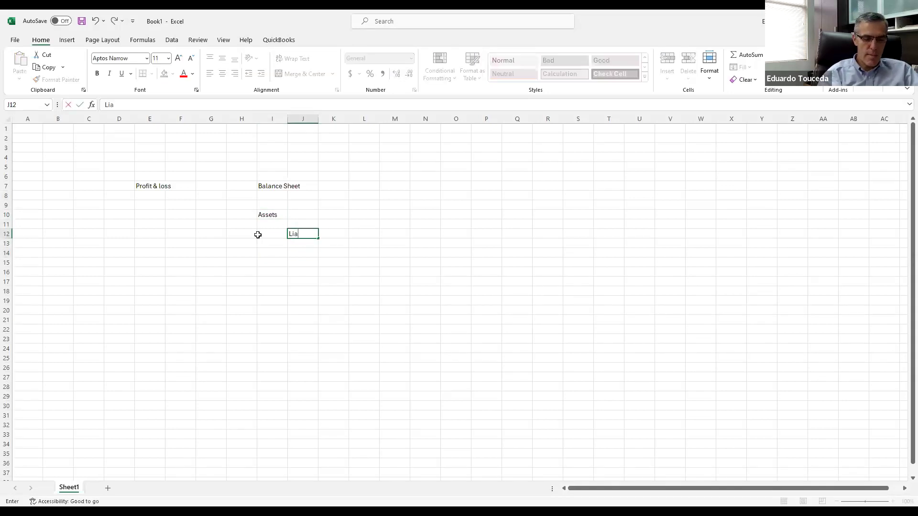
{"action": "type", "text": "bilties"}
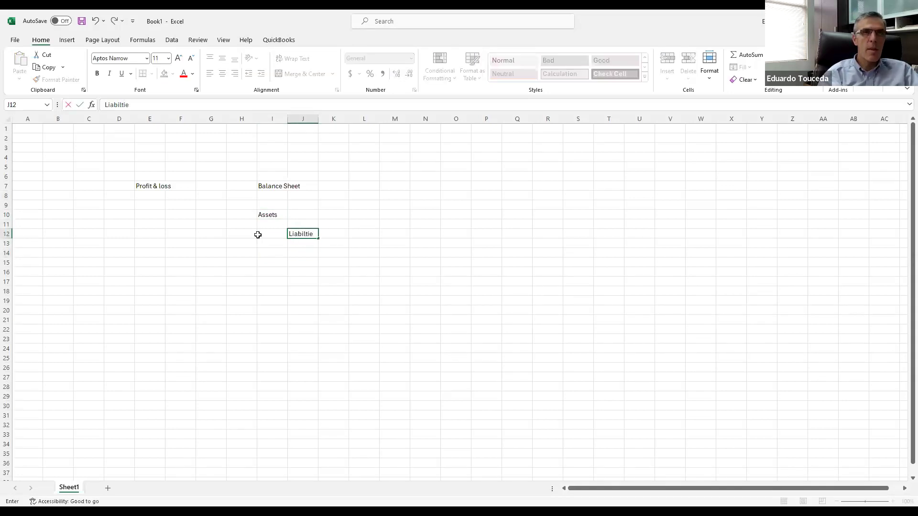
{"action": "key", "text": "Return"}
Enter the label "Equity" in cell J15, and select cell J10 beside Assets
{"action": "key", "text": "Down"}
{"action": "key", "text": "Down"}
{"action": "type", "text": "Equety"}
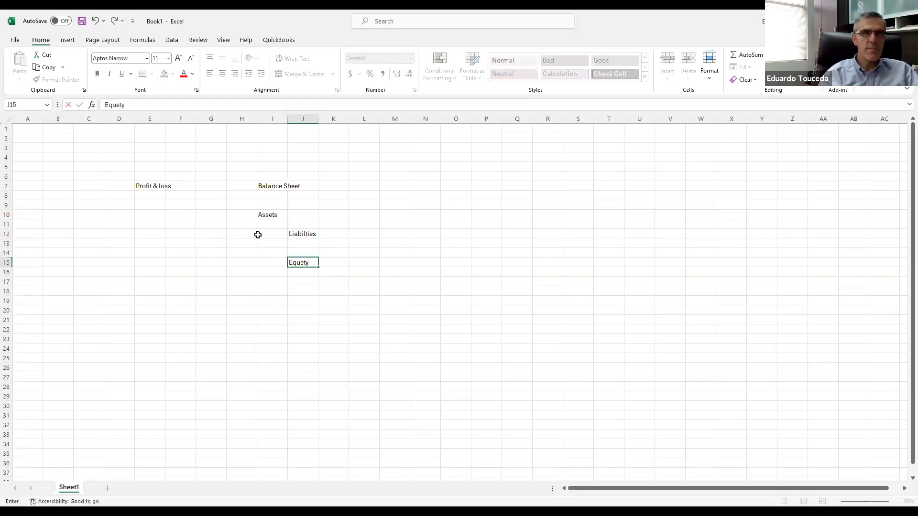
{"action": "key", "text": "Return"}
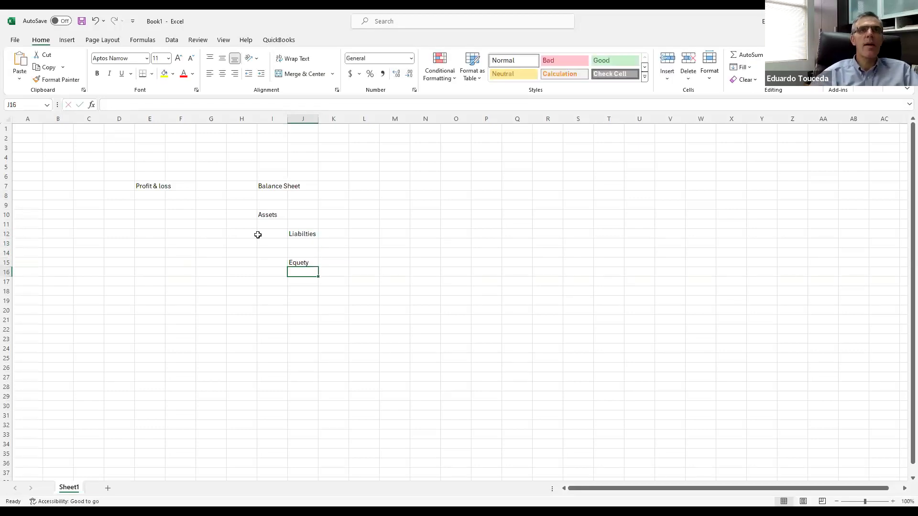
{"action": "key", "text": "Up"}
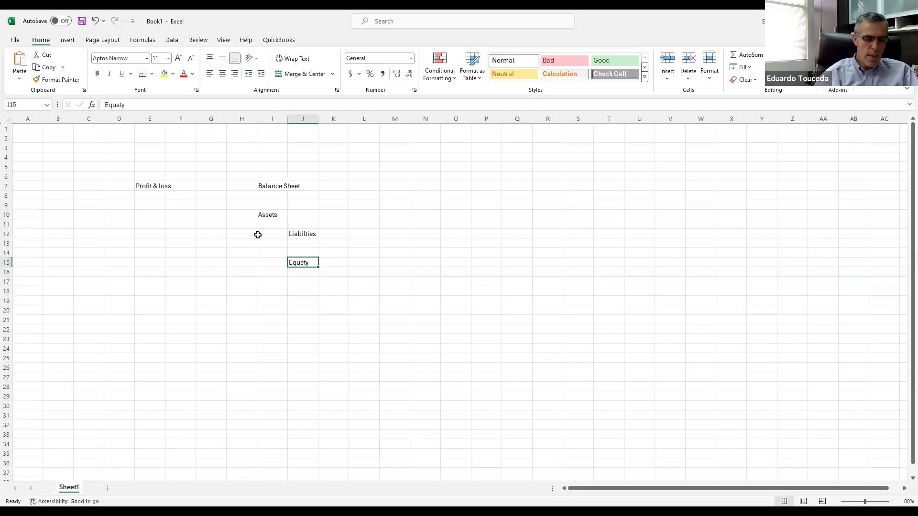
{"action": "type", "text": "Equity"}
{"action": "key", "text": "Return"}
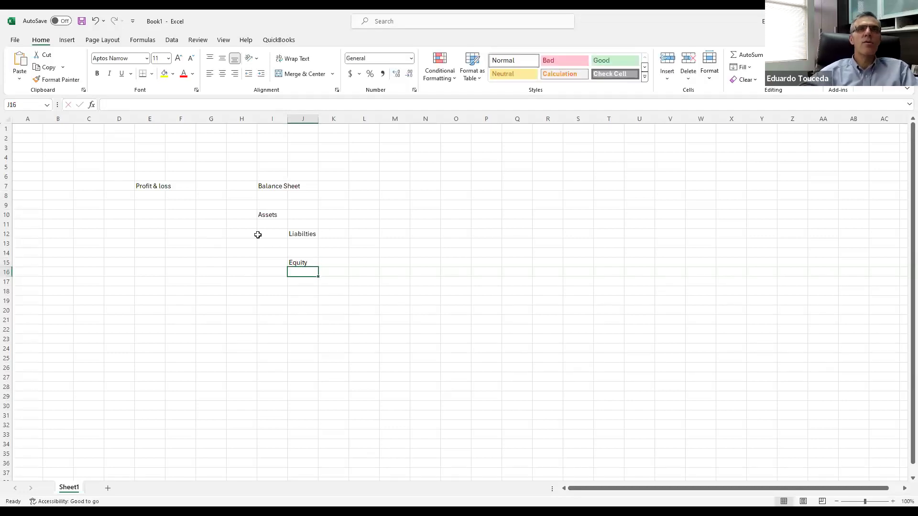
{"action": "key", "text": "Up"}
{"action": "key", "text": "Up"}
{"action": "key", "text": "Up"}
{"action": "key", "text": "Up"}
{"action": "key", "text": "Up"}
{"action": "key", "text": "Up"}
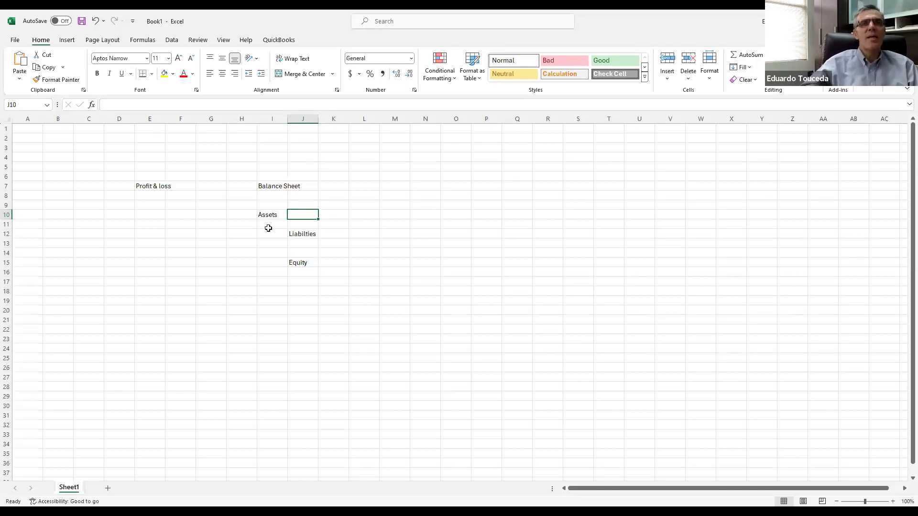
Enter 500000 in cell I11 under Assets and apply the dollar Accounting number format to it
{"action": "left_click", "coordinate": [268, 225]}
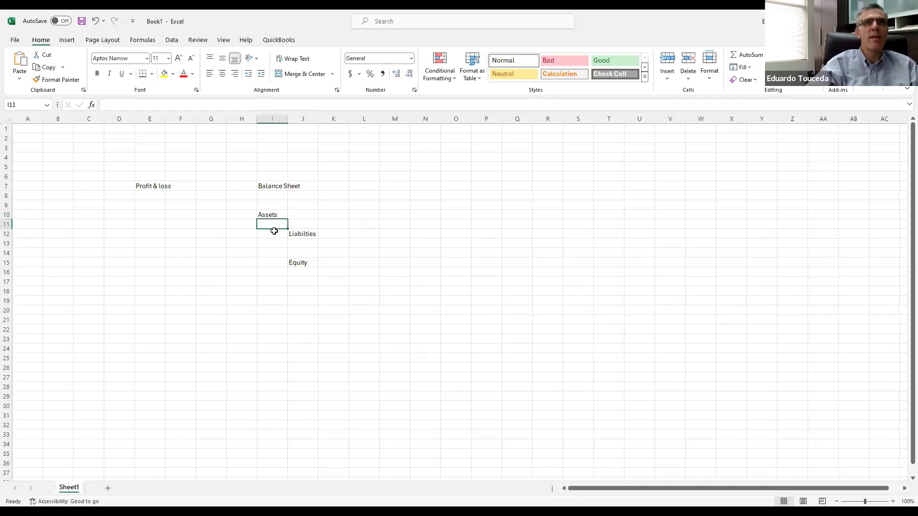
{"action": "type", "text": "505"}
{"action": "key", "text": "BackSpace"}
{"action": "type", "text": "0"}
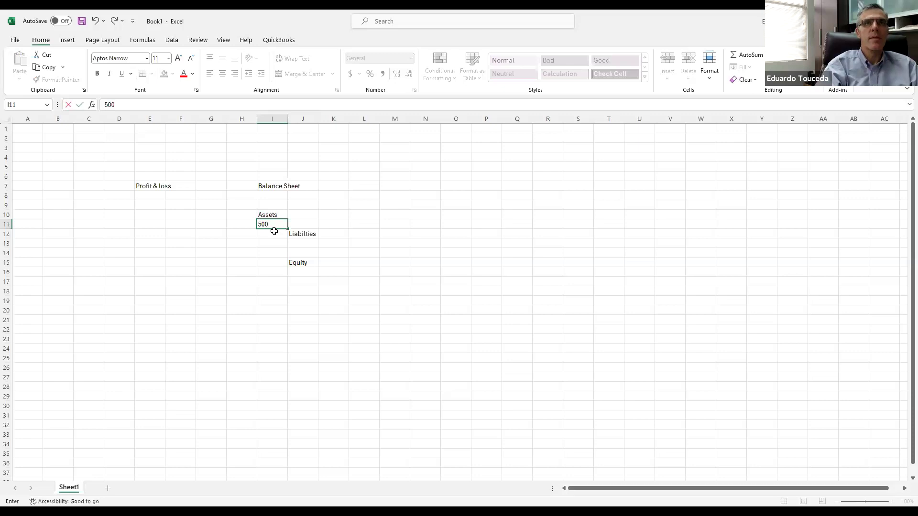
{"action": "type", "text": "000"}
{"action": "key", "text": "Return"}
{"action": "key", "text": "Up"}
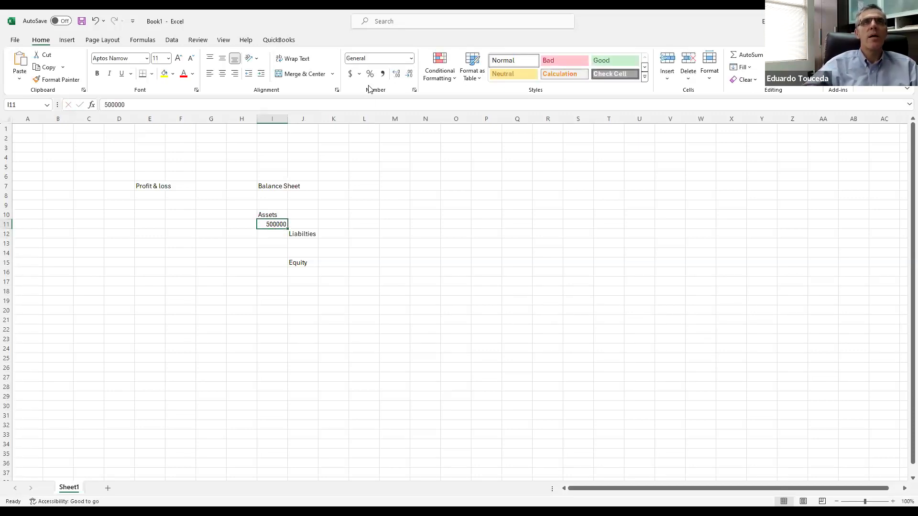
{"action": "left_click", "coordinate": [351, 73]}
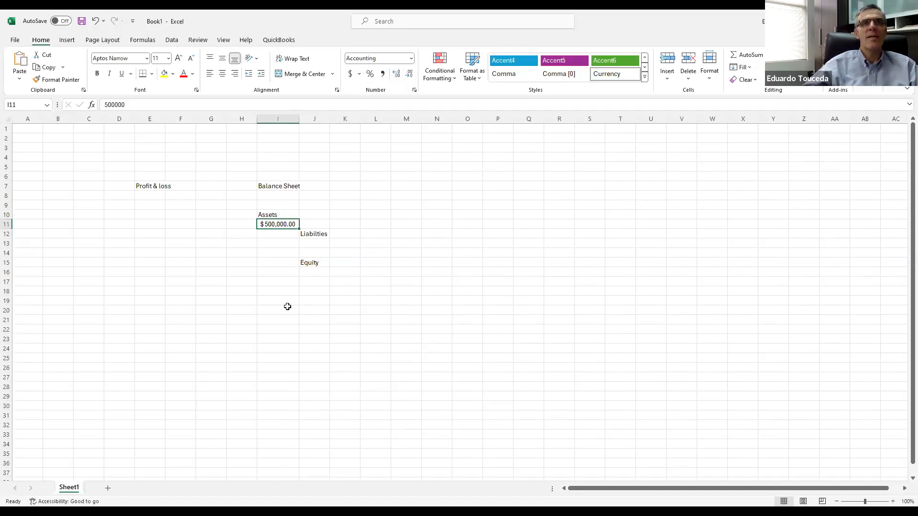
Enter 300000 in cell J13 under Liabilties and apply the dollar Accounting number format to it
{"action": "left_click", "coordinate": [315, 243]}
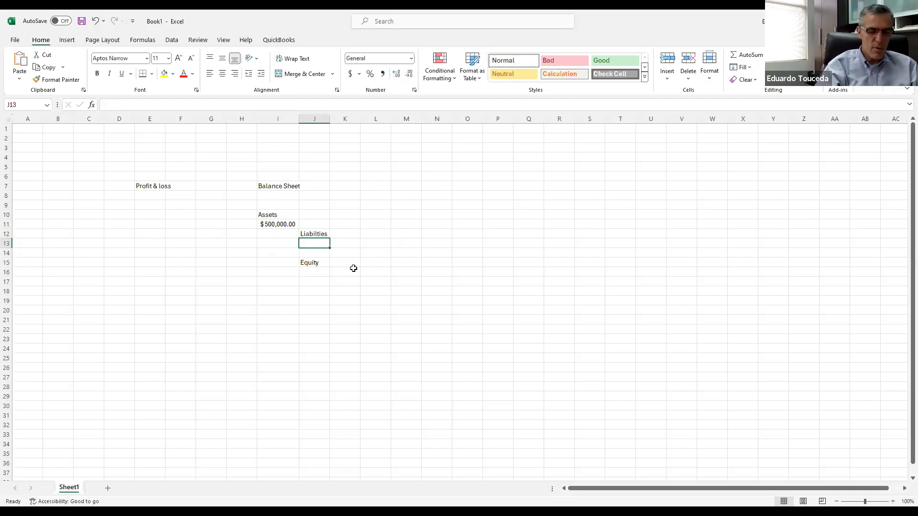
{"action": "type", "text": "3900"}
{"action": "key", "text": "BackSpace"}
{"action": "key", "text": "BackSpace"}
{"action": "key", "text": "BackSpace"}
{"action": "type", "text": "00000"}
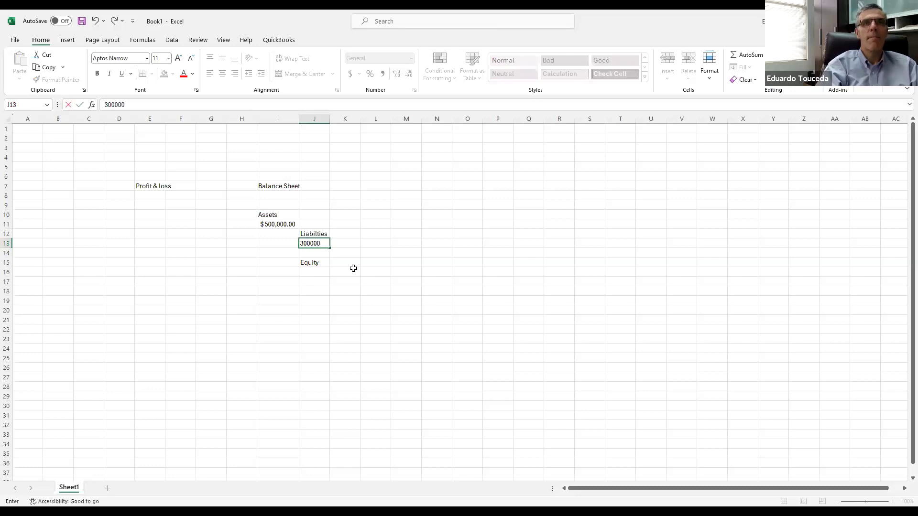
{"action": "key", "text": "Return"}
{"action": "key", "text": "Up"}
{"action": "key", "text": "Up"}
{"action": "key", "text": "Down"}
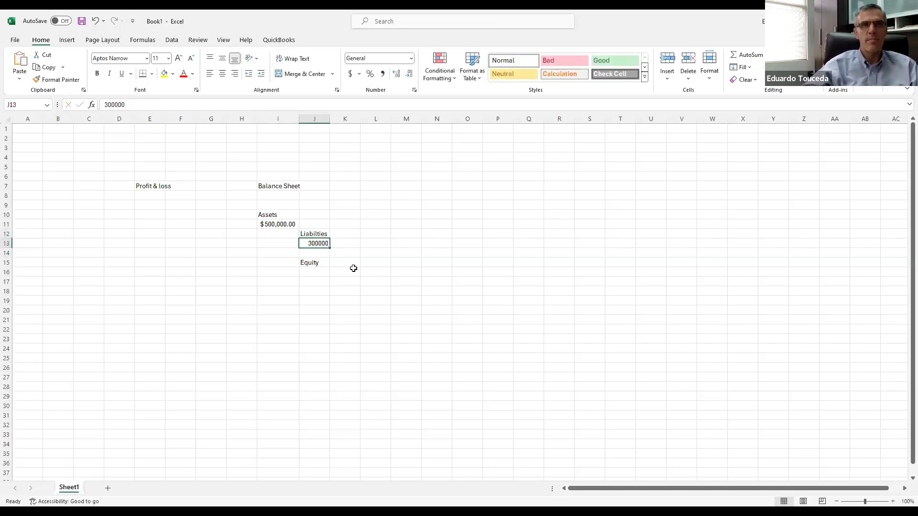
{"action": "left_click", "coordinate": [349, 75]}
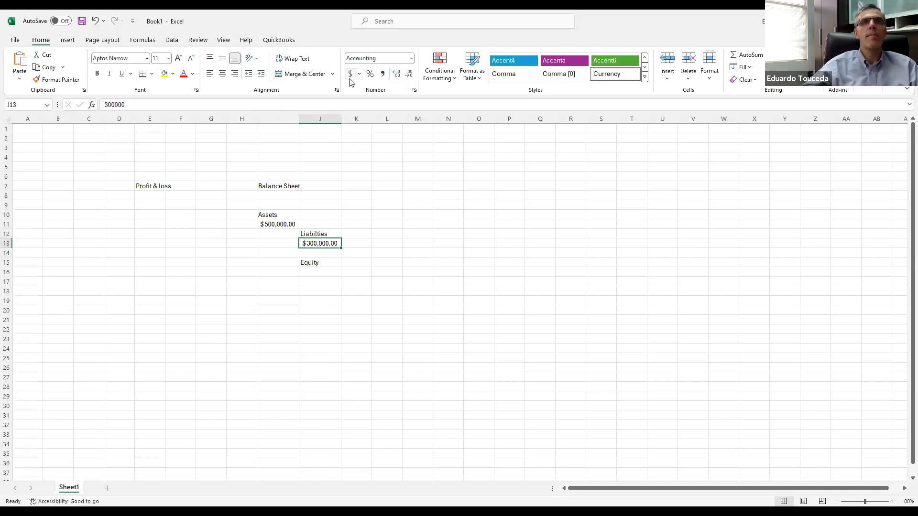
Calculate equity in cell J16 as assets minus liabilities with the formula =I11-J13
{"action": "left_click", "coordinate": [320, 273]}
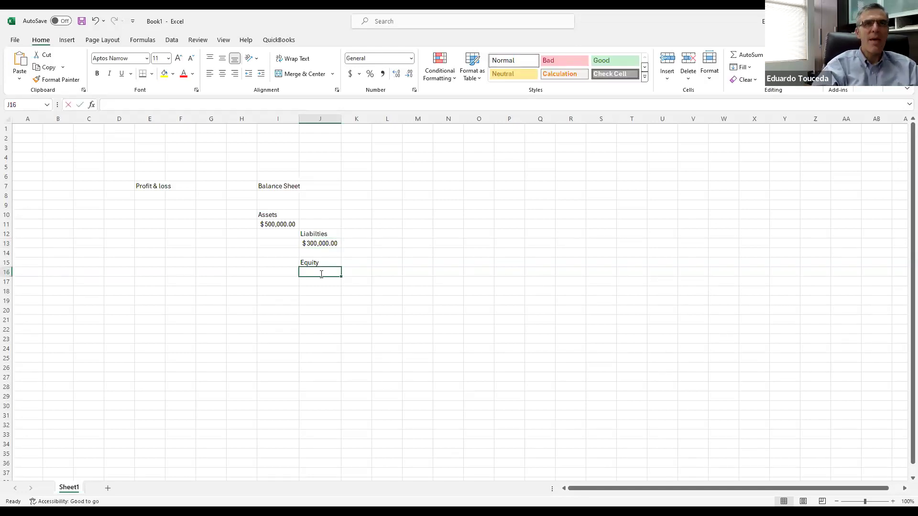
{"action": "type", "text": "="}
{"action": "key", "text": "Up"}
{"action": "key", "text": "Up"}
{"action": "key", "text": "Up"}
{"action": "key", "text": "Up"}
{"action": "key", "text": "Up"}
{"action": "key", "text": "Left"}
{"action": "type", "text": "-"}
{"action": "key", "text": "Up"}
{"action": "key", "text": "Up"}
{"action": "key", "text": "Up"}
{"action": "key", "text": "Return"}
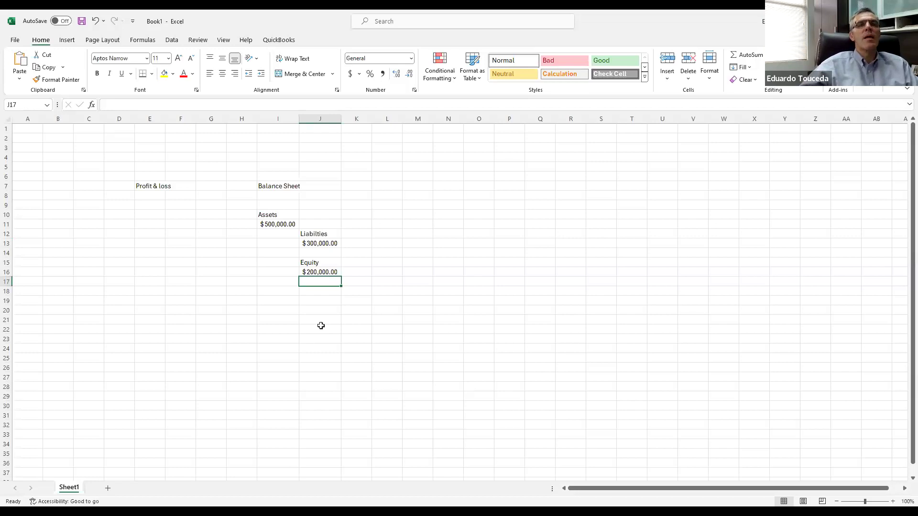
Examine the Assets, Liabilties and Equity blocks of the balance sheet by selecting their cells one after another
{"action": "left_click_drag", "start_coordinate": [266, 207], "coordinate": [269, 278]}
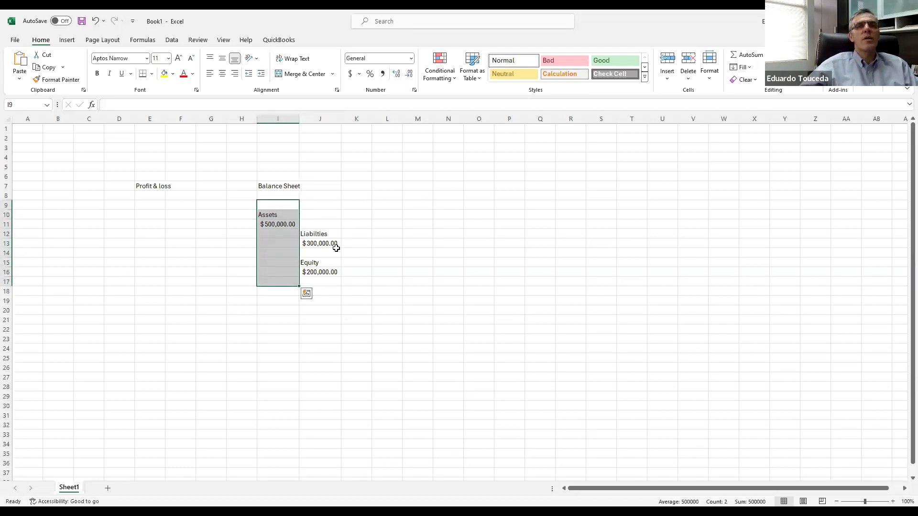
{"action": "mouse_move", "coordinate": [333, 231]}
{"action": "left_mouse_down"}
{"action": "mouse_move", "coordinate": [318, 246]}
{"action": "mouse_move", "coordinate": [327, 248]}
{"action": "left_mouse_up"}
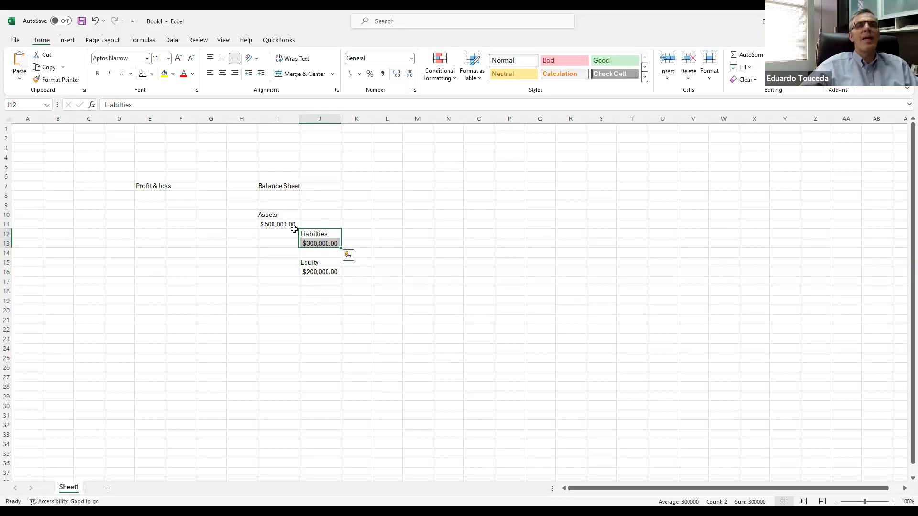
{"action": "left_click", "coordinate": [264, 218]}
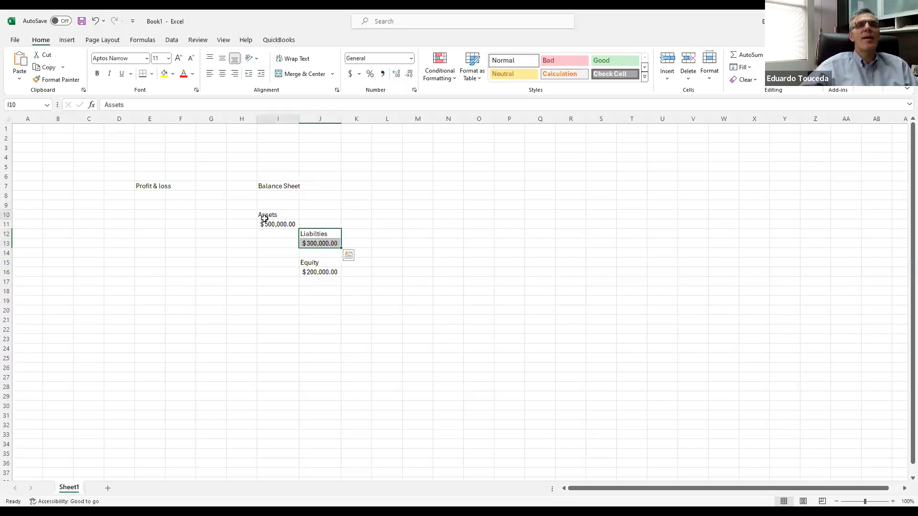
{"action": "left_click", "coordinate": [319, 244]}
{"action": "left_click", "coordinate": [320, 272]}
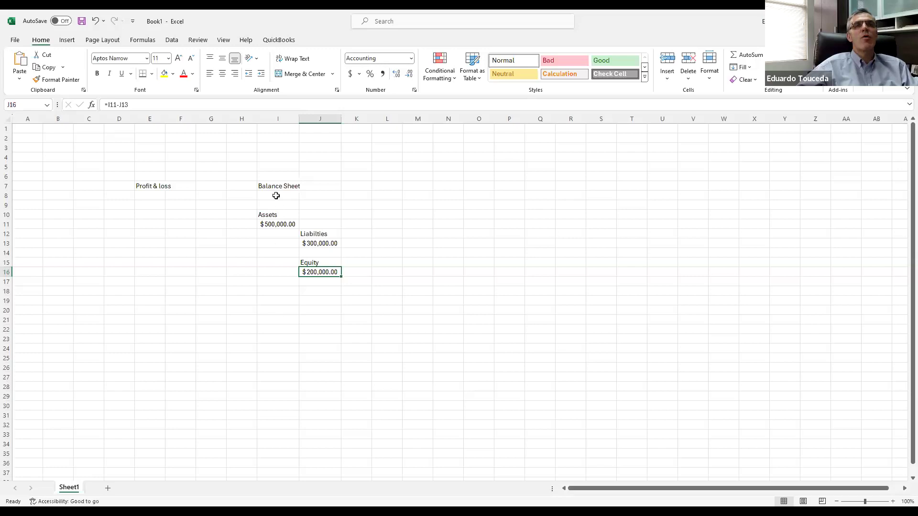
{"action": "left_click_drag", "start_coordinate": [264, 211], "coordinate": [266, 311]}
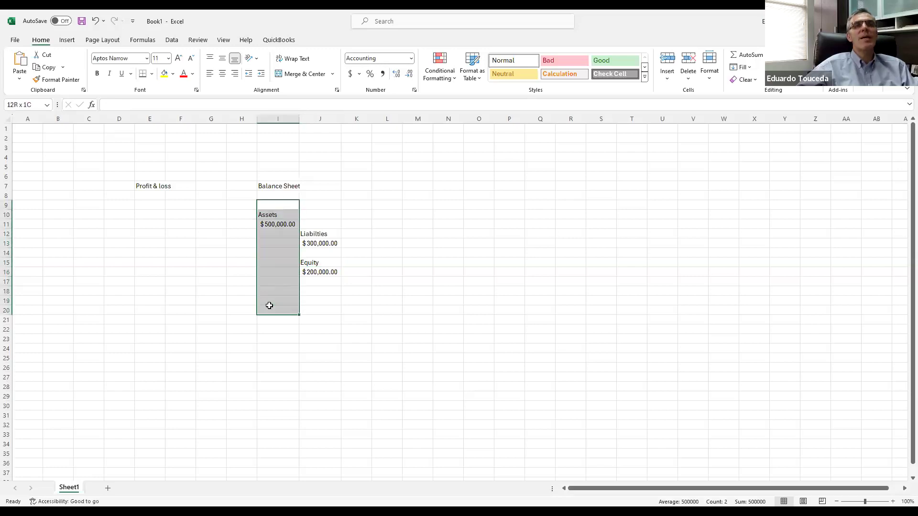
{"action": "left_click", "coordinate": [325, 214]}
{"action": "mouse_move", "coordinate": [325, 243]}
{"action": "left_mouse_down"}
{"action": "mouse_move", "coordinate": [321, 263]}
{"action": "mouse_move", "coordinate": [323, 230]}
{"action": "left_mouse_up"}
{"action": "left_click_drag", "start_coordinate": [306, 264], "coordinate": [325, 282]}
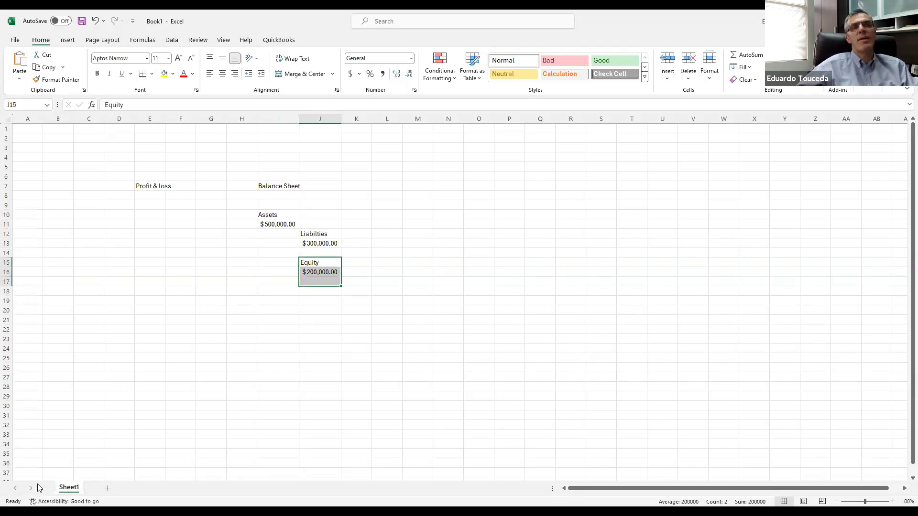
Enter the label "Ventas" in cell E9 under the Profit & loss heading
{"action": "left_click", "coordinate": [142, 203]}
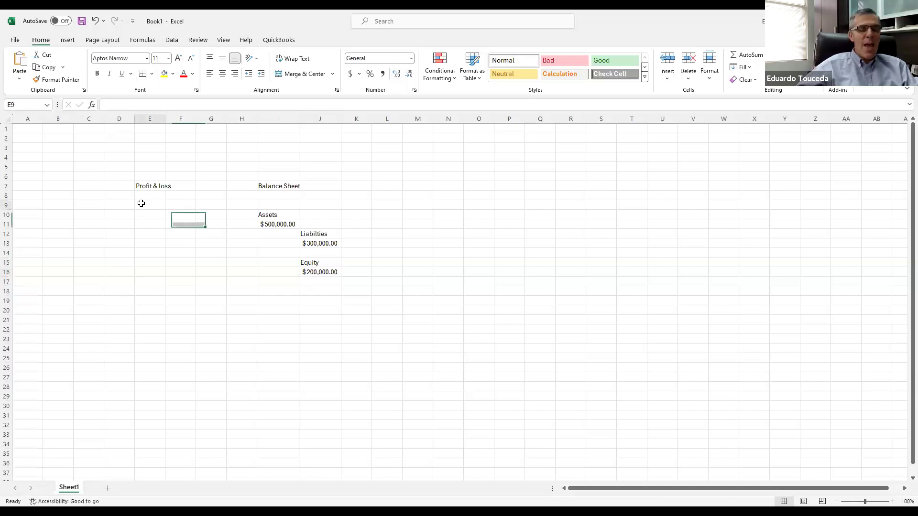
{"action": "type", "text": "Ventas"}
{"action": "key", "text": "BackSpace"}
{"action": "key", "text": "BackSpace"}
{"action": "key", "text": "BackSpace"}
{"action": "key", "text": "BackSpace"}
{"action": "key", "text": "BackSpace"}
{"action": "type", "text": "entas"}
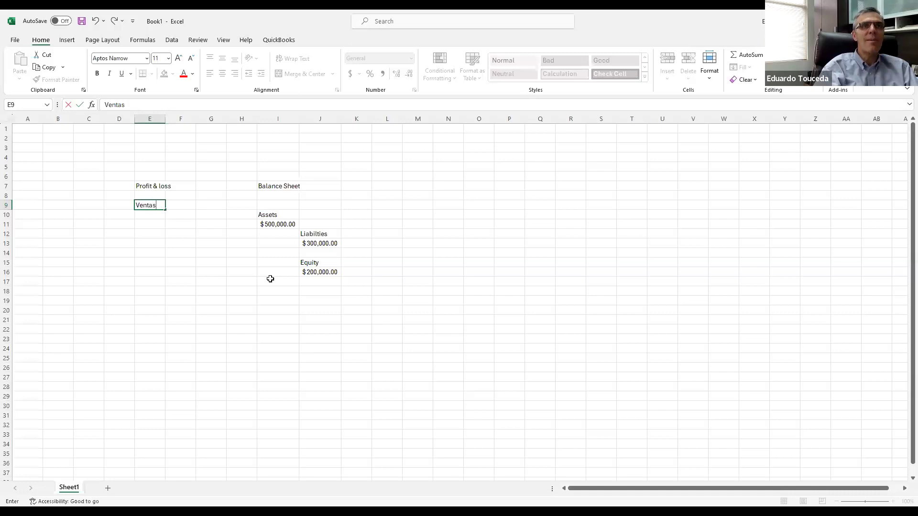
{"action": "key", "text": "Return"}
{"action": "key", "text": "Down"}
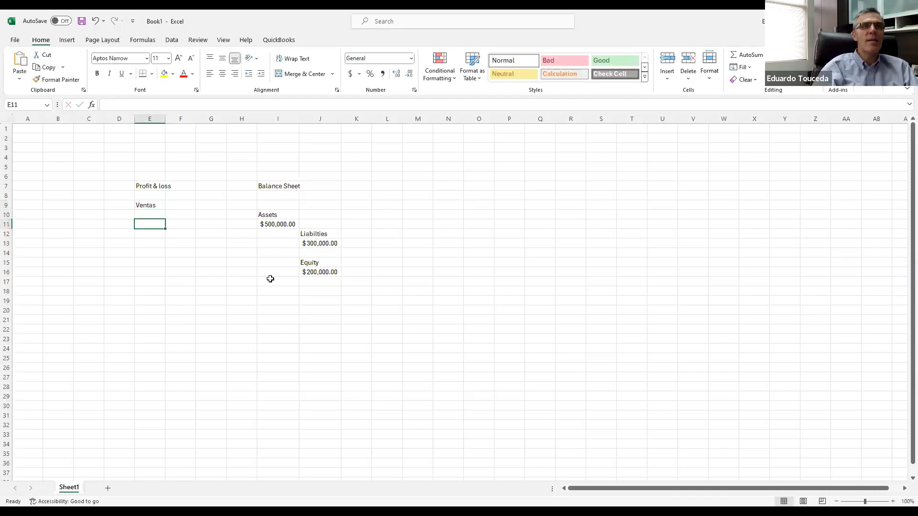
Enter the label "Expense" in cell E11 and the label "Net Income" in cell E14
{"action": "type", "text": "Expense"}
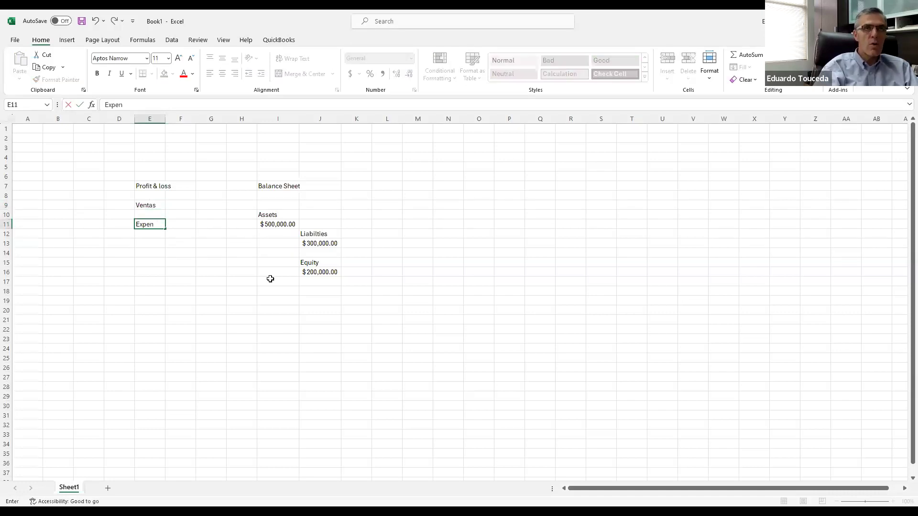
{"action": "key", "text": "Return"}
{"action": "key", "text": "Up"}
{"action": "key", "text": "Down"}
{"action": "key", "text": "Down"}
{"action": "key", "text": "Down"}
{"action": "type", "text": "Ne"}
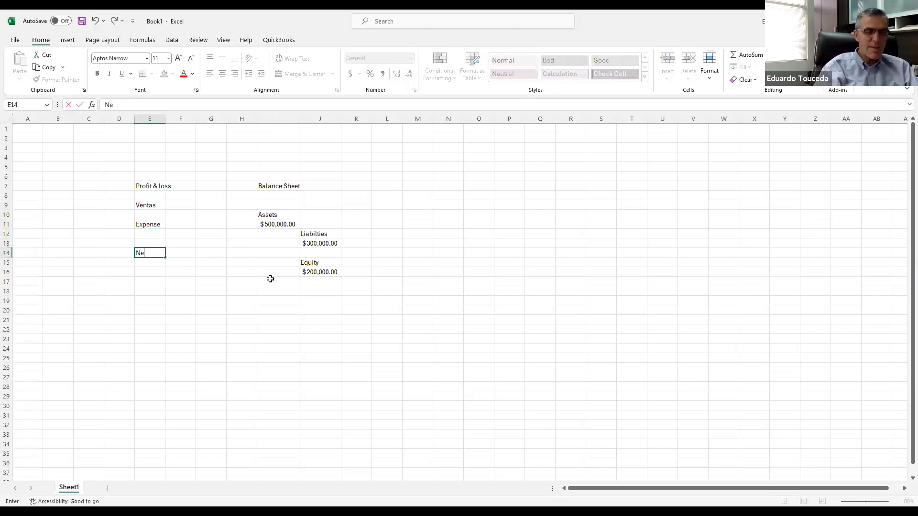
{"action": "type", "text": "t Income"}
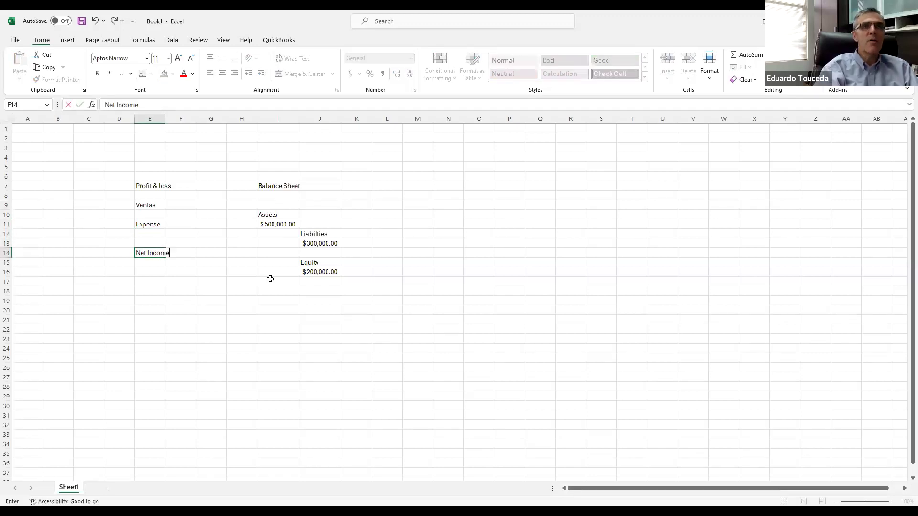
{"action": "key", "text": "Return"}
Enter 150000 in cell F9 beside Ventas and apply the dollar Accounting number format to it
{"action": "key", "text": "Up"}
{"action": "key", "text": "Up"}
{"action": "key", "text": "Up"}
{"action": "key", "text": "Up"}
{"action": "key", "text": "Up"}
{"action": "key", "text": "Up"}
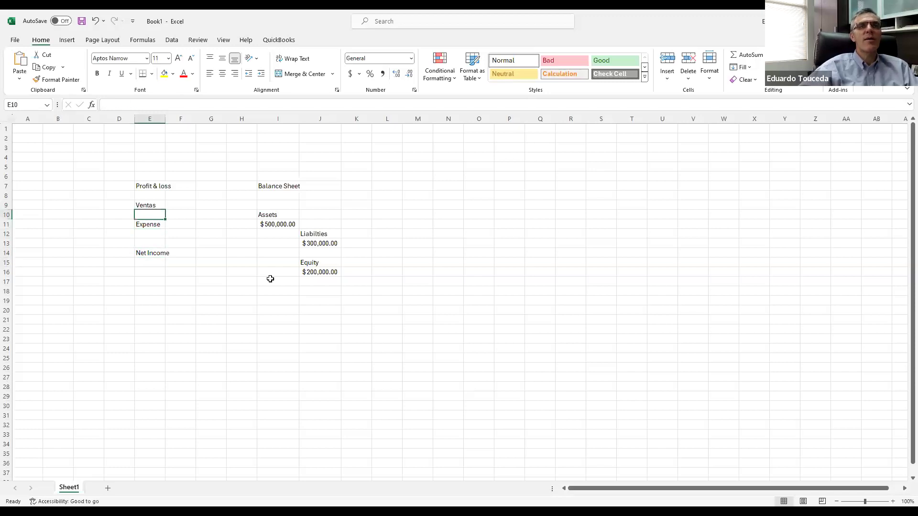
{"action": "key", "text": "Right"}
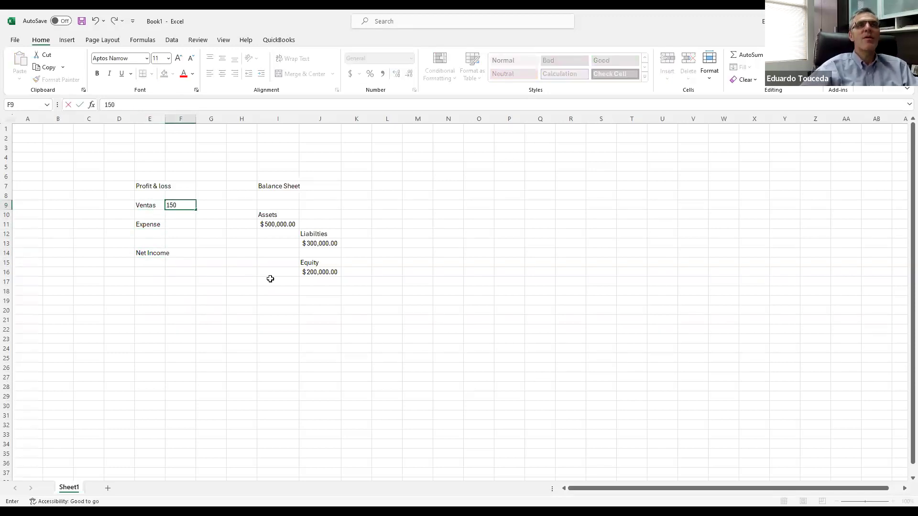
{"action": "type", "text": "000"}
{"action": "key", "text": "ctrl+Return"}
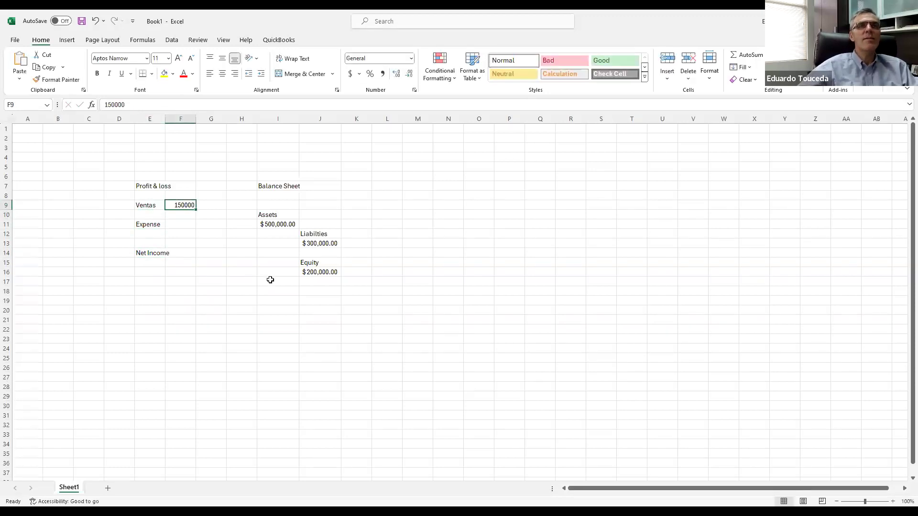
{"action": "left_click", "coordinate": [351, 73]}
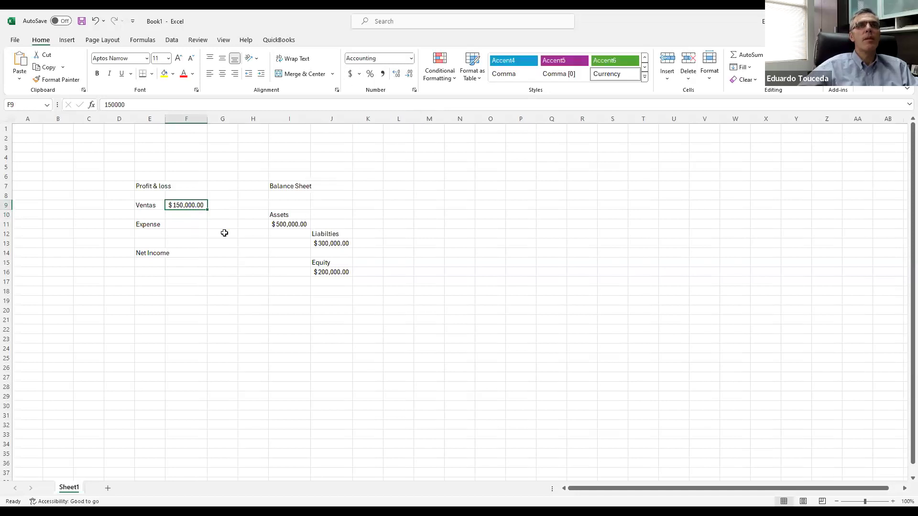
Enter 85000 in cell F11 beside Expense and apply the dollar Accounting number format to it
{"action": "left_click", "coordinate": [176, 223]}
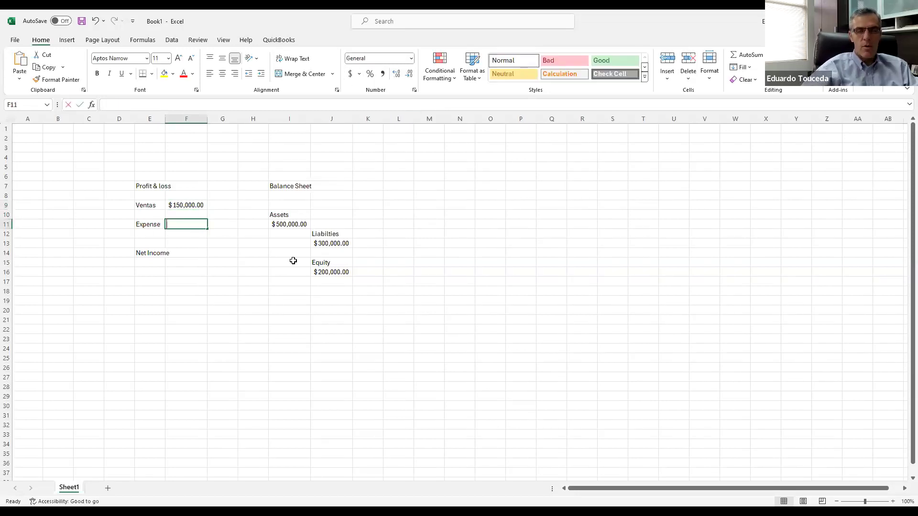
{"action": "type", "text": "850000"}
{"action": "key", "text": "Return"}
{"action": "key", "text": "Up"}
{"action": "type", "text": "58"}
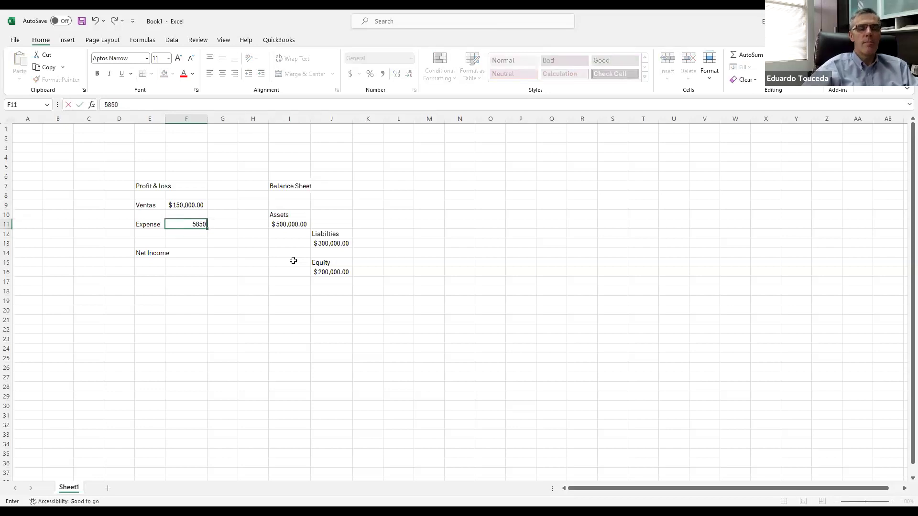
{"action": "type", "text": "5"}
{"action": "key", "text": "BackSpace"}
{"action": "key", "text": "BackSpace"}
{"action": "key", "text": "BackSpace"}
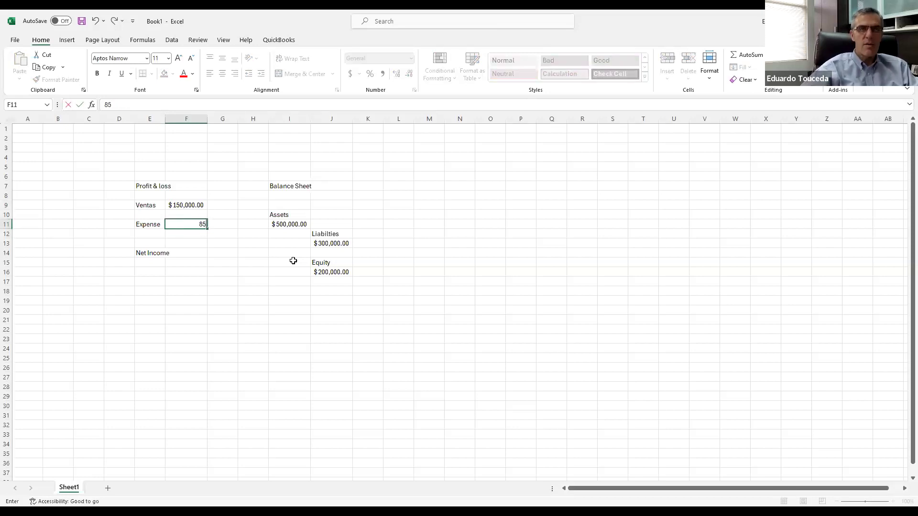
{"action": "key", "text": "ctrl+Return"}
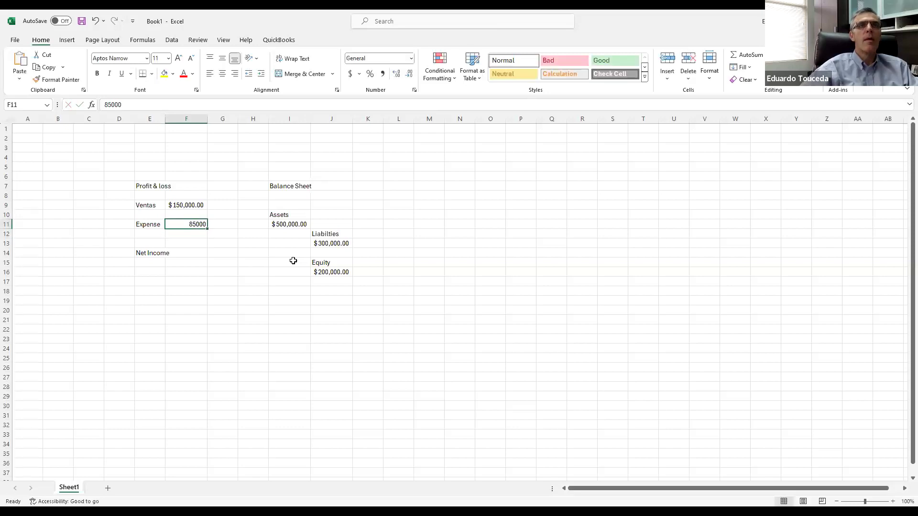
{"action": "left_click", "coordinate": [349, 74]}
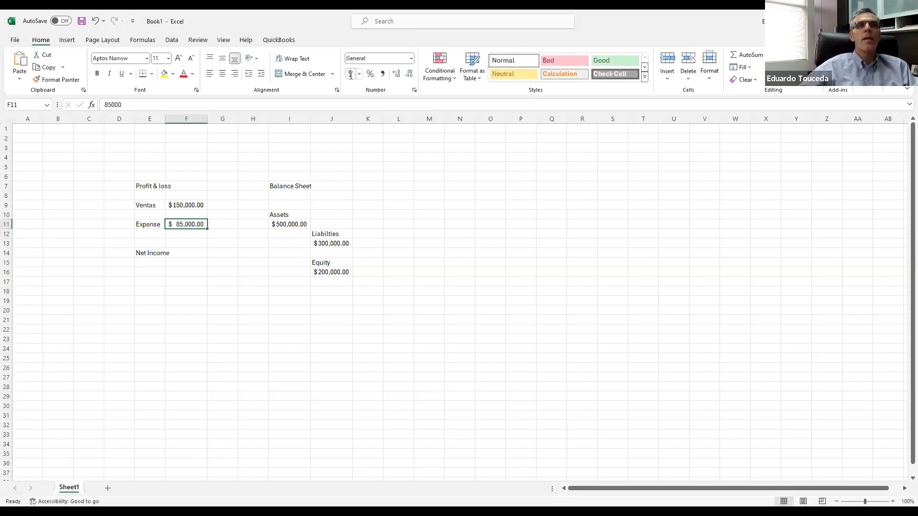
Calculate net income in cell F14 as Ventas minus Expense with the formula =F9-F11
{"action": "left_click", "coordinate": [196, 252]}
{"action": "type", "text": "="}
{"action": "key", "text": "Up"}
{"action": "key", "text": "Up"}
{"action": "key", "text": "Up"}
{"action": "key", "text": "Up"}
{"action": "key", "text": "Up"}
{"action": "type", "text": "-"}
{"action": "key", "text": "Up"}
{"action": "key", "text": "Up"}
{"action": "key", "text": "Up"}
{"action": "key", "text": "Return"}
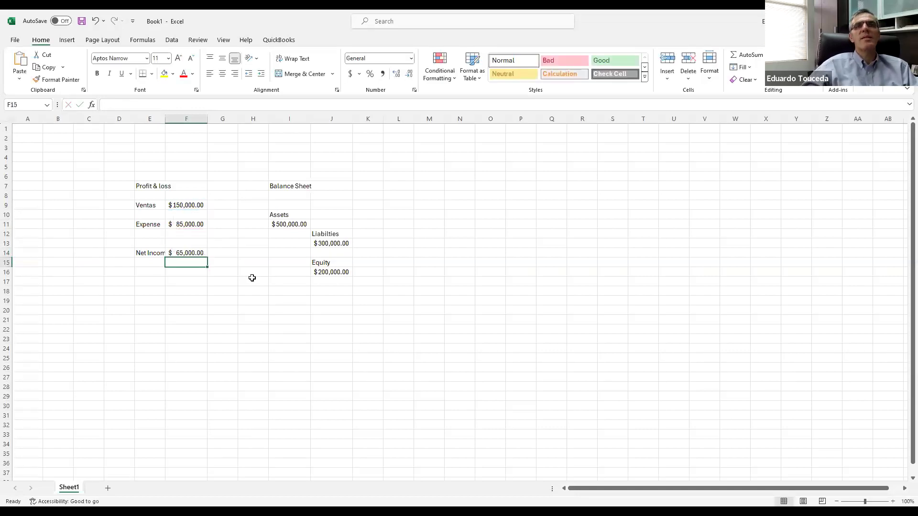
{"action": "left_click_drag", "start_coordinate": [132, 186], "coordinate": [411, 313]}
{"action": "left_click", "coordinate": [207, 348]}
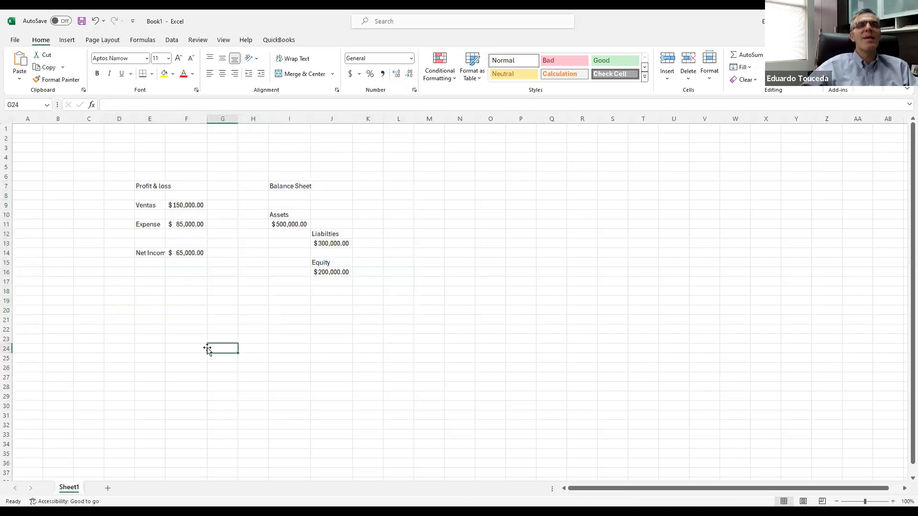
{"action": "left_click", "coordinate": [176, 339]}
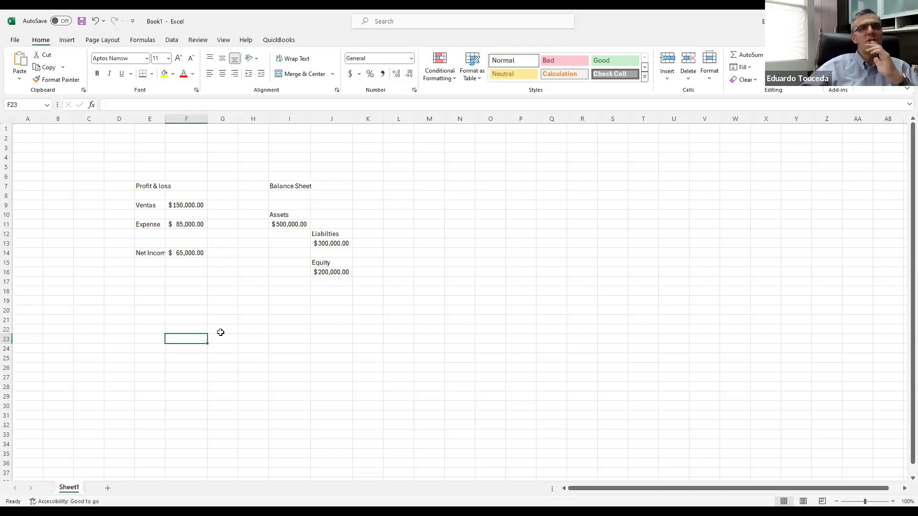
{"action": "left_click", "coordinate": [144, 339]}
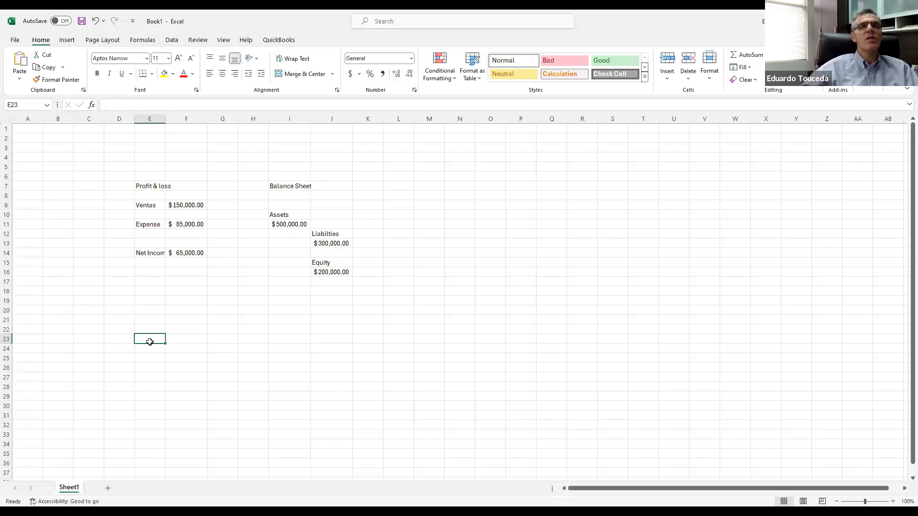
Review the Ventas and Expense entries of the Profit & Loss and the Assets, Liabilities and Equity entries of the Balance Sheet
{"action": "left_click", "coordinate": [145, 206]}
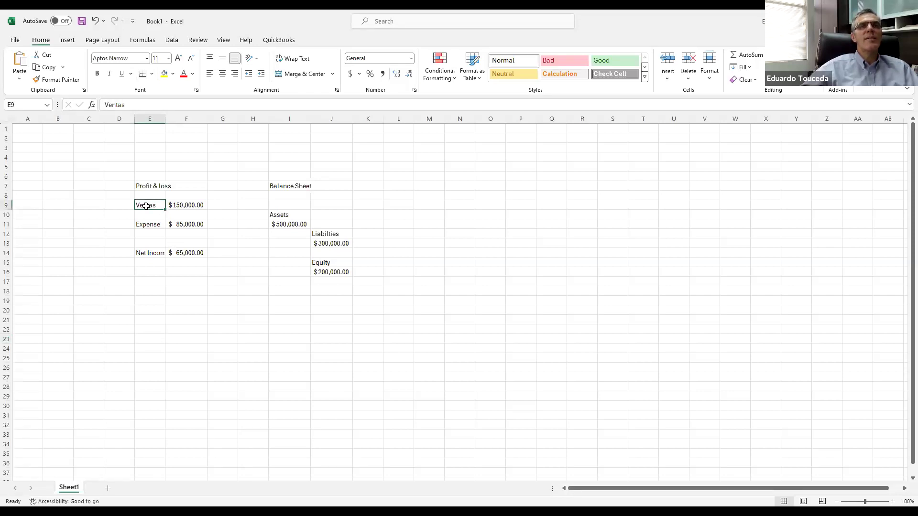
{"action": "left_click", "coordinate": [145, 225]}
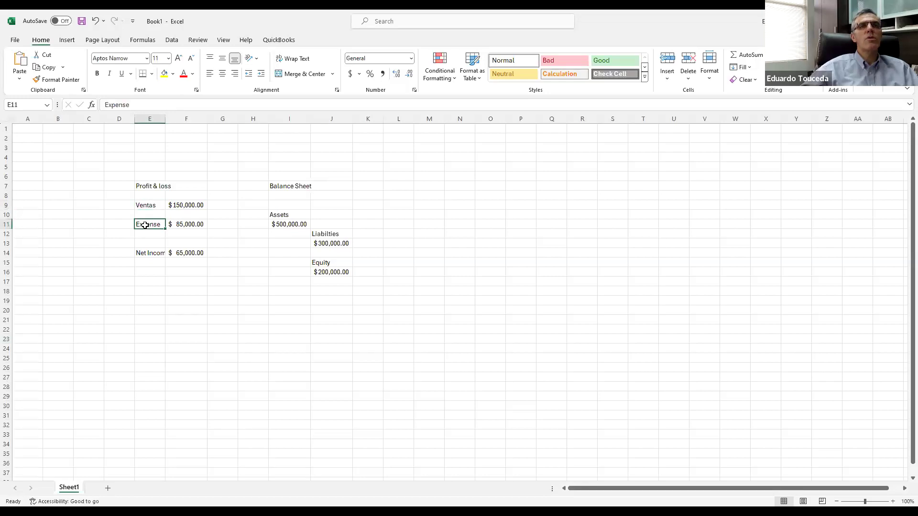
{"action": "left_click", "coordinate": [278, 214]}
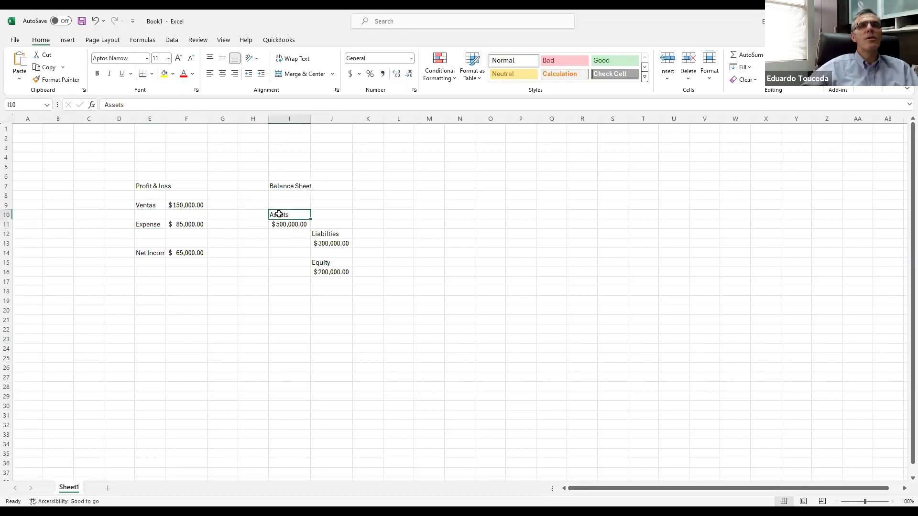
{"action": "left_click", "coordinate": [324, 235]}
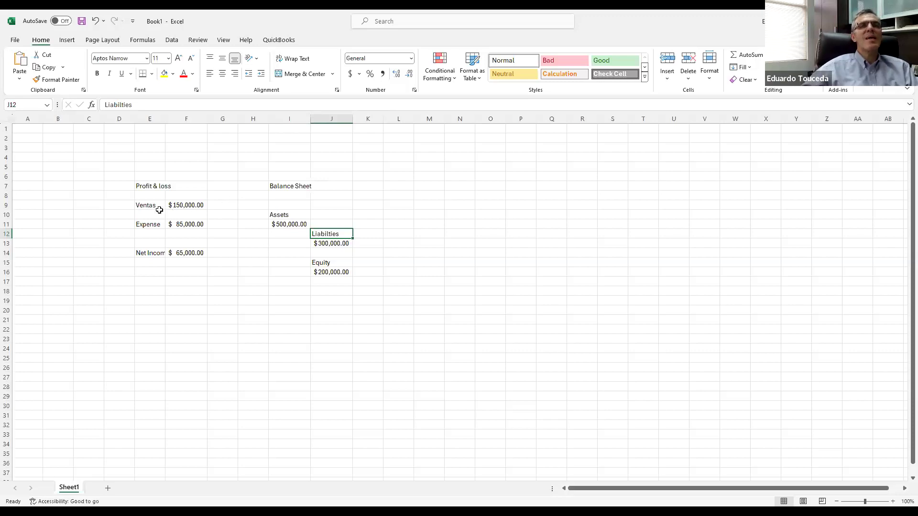
{"action": "left_click", "coordinate": [191, 205]}
{"action": "left_click", "coordinate": [138, 225]}
{"action": "left_click", "coordinate": [282, 216]}
{"action": "left_click", "coordinate": [317, 244]}
{"action": "left_click", "coordinate": [315, 271]}
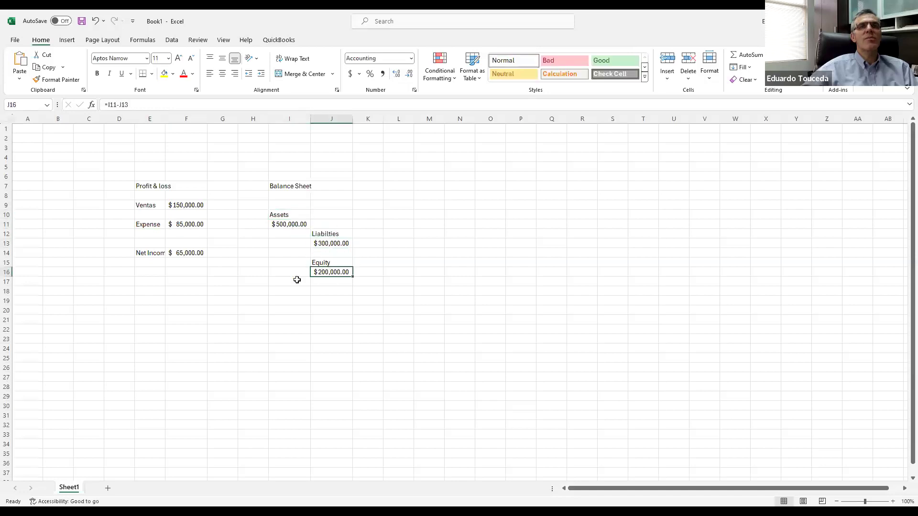
Enter the expense category labels "Food" in cell E12 and "GAS" in cell E13
{"action": "left_click", "coordinate": [148, 231]}
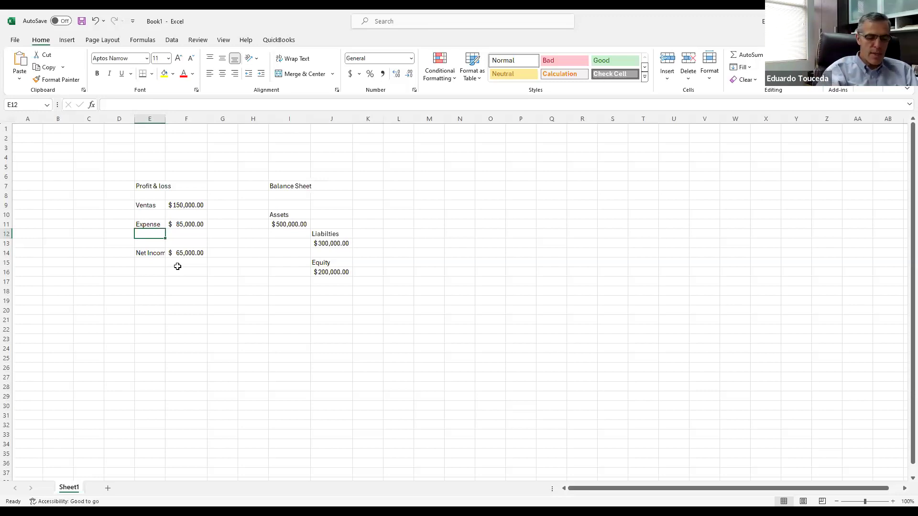
{"action": "type", "text": "Fodd"}
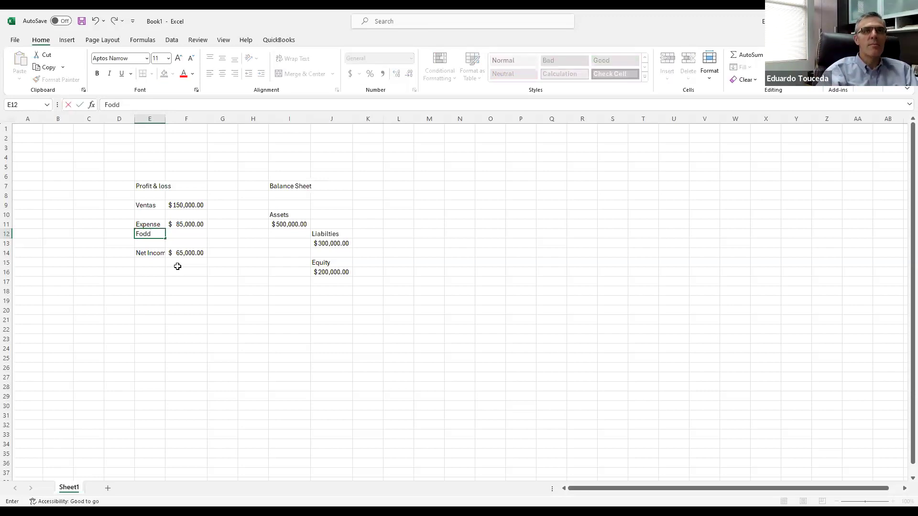
{"action": "type", "text": "d"}
{"action": "key", "text": "Return"}
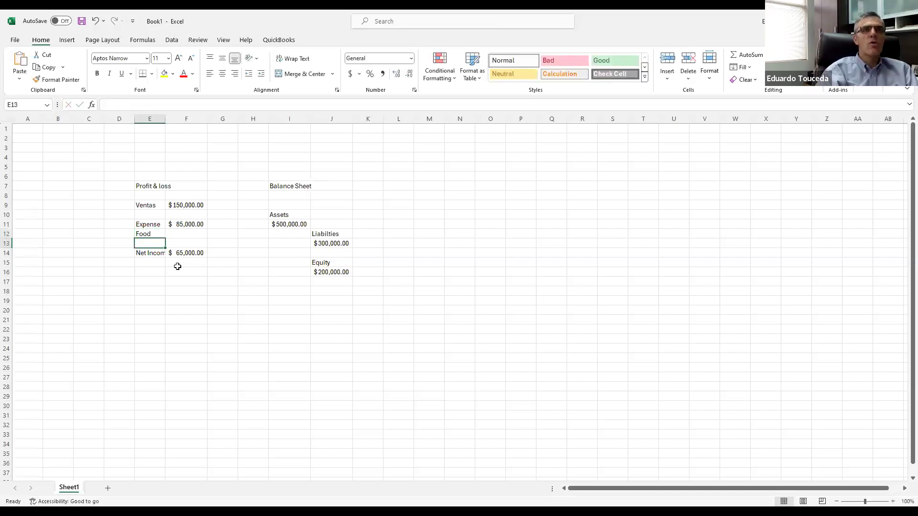
{"action": "type", "text": "GAS"}
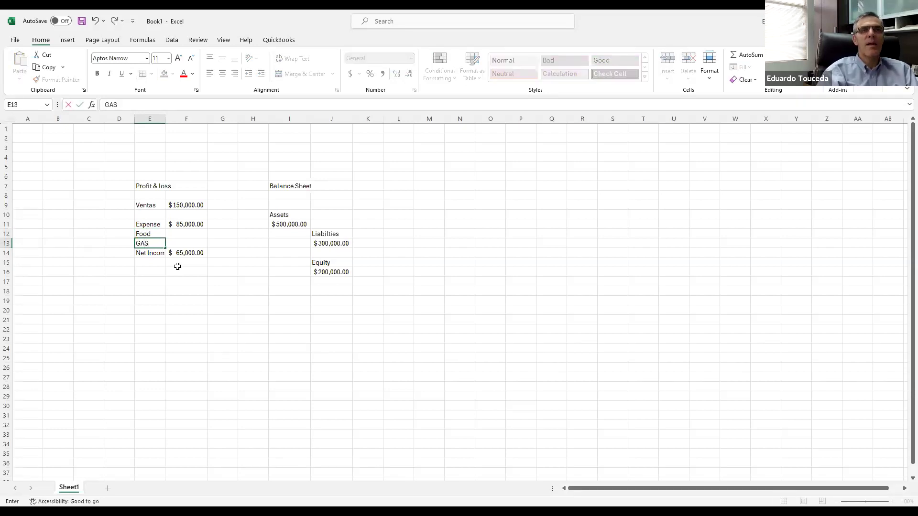
{"action": "key", "text": "Return"}
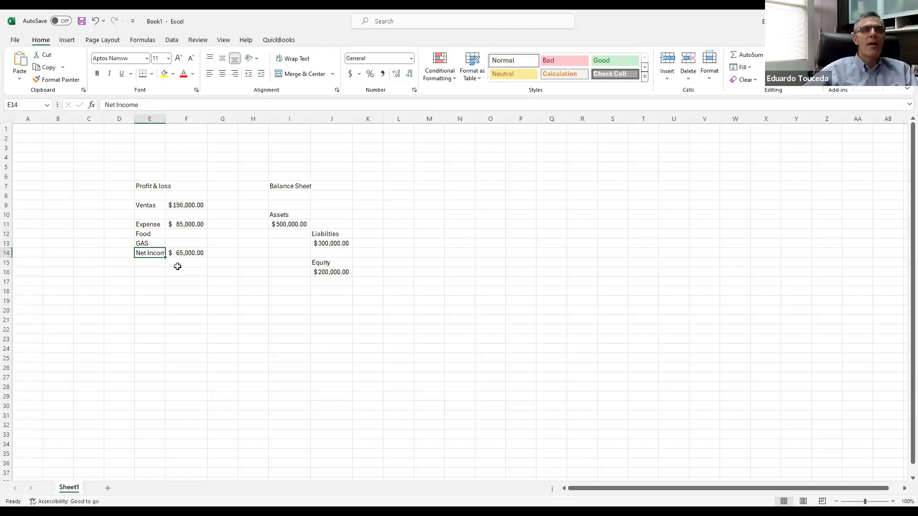
{"action": "left_click", "coordinate": [176, 235]}
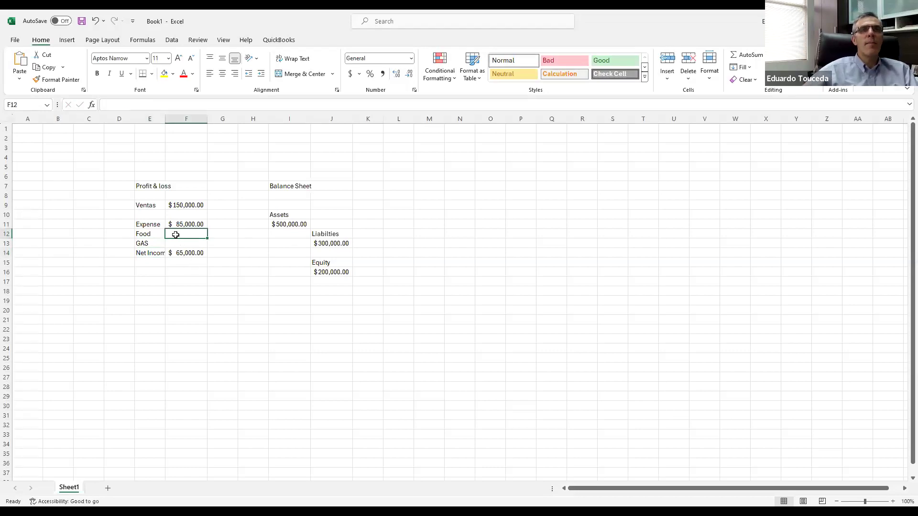
{"action": "left_click", "coordinate": [144, 327]}
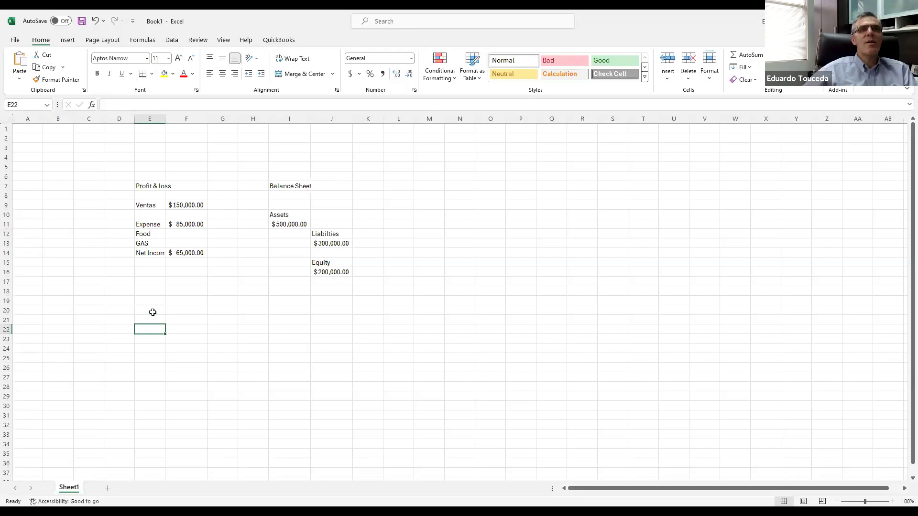
{"action": "left_click", "coordinate": [148, 205]}
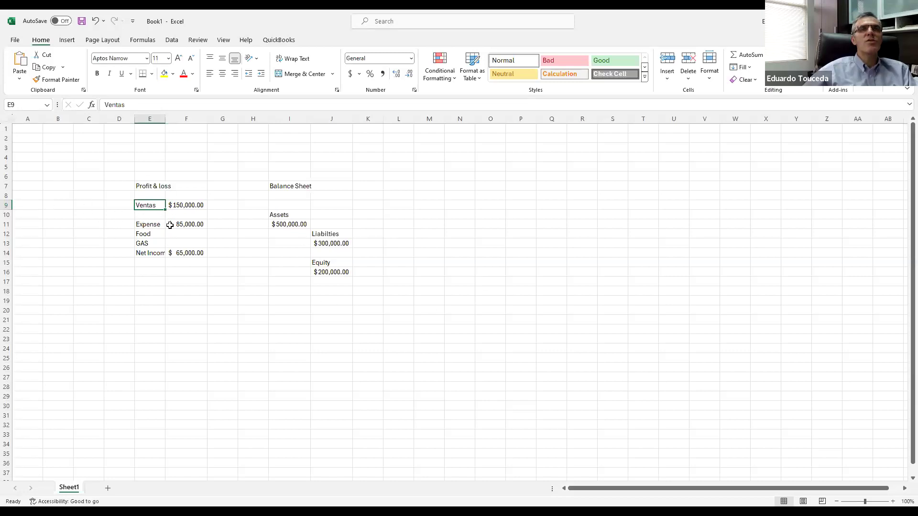
{"action": "left_click", "coordinate": [147, 235]}
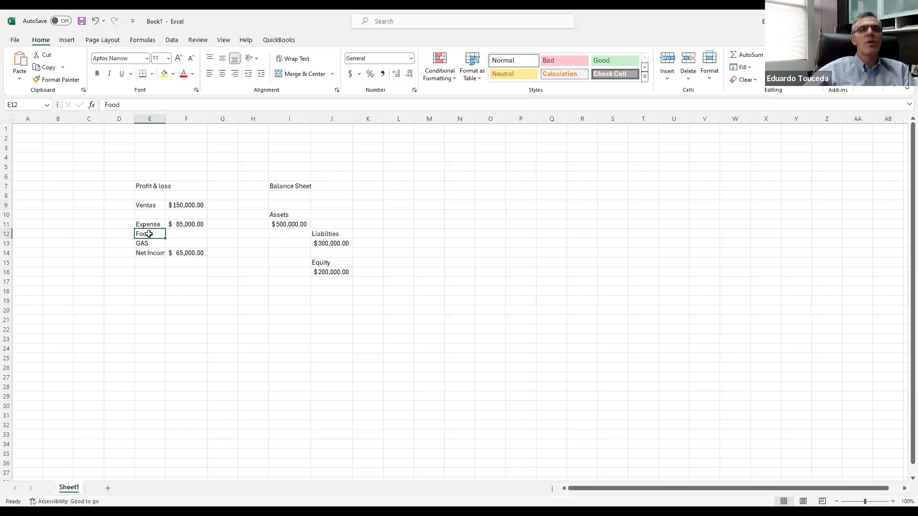
{"action": "left_click", "coordinate": [154, 243]}
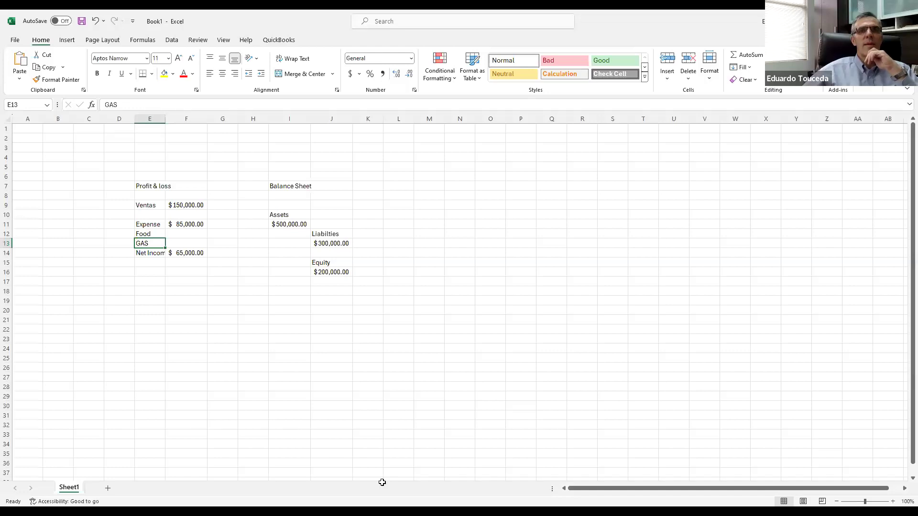
Switch to QuickBooks, open the Balance Sheet Standard report and reposition its window
{"action": "key", "text": "alt+Tab"}
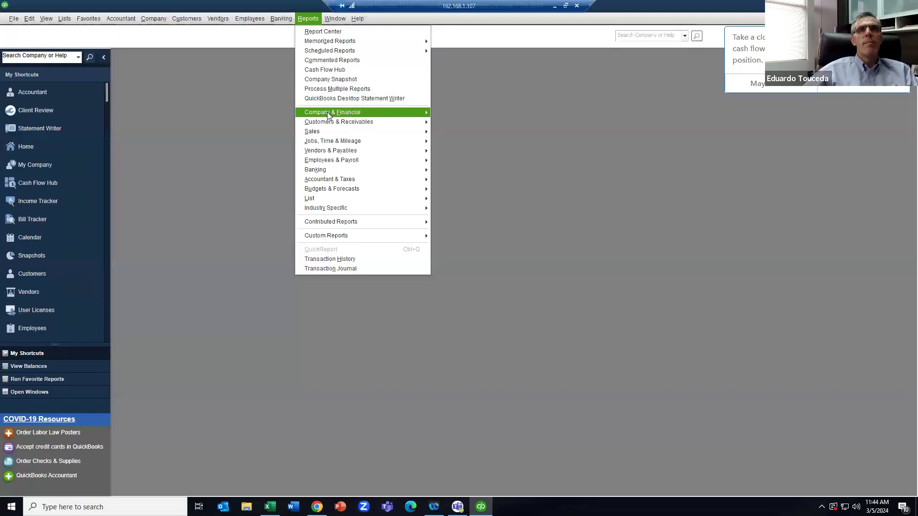
{"action": "mouse_move", "coordinate": [326, 112]}
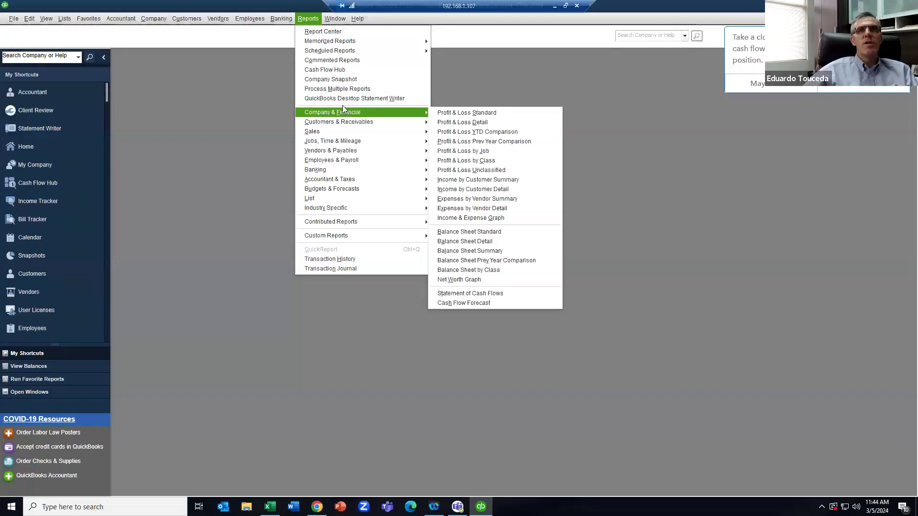
{"action": "left_click", "coordinate": [513, 231]}
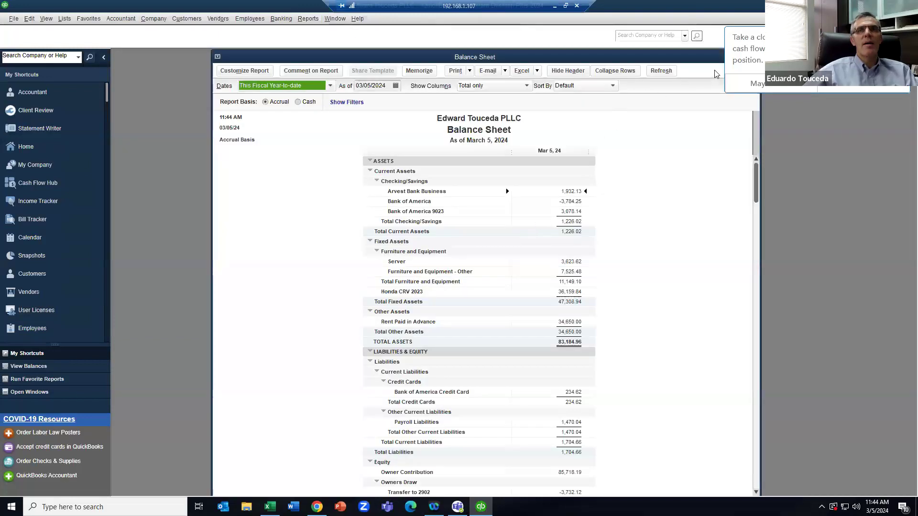
{"action": "left_click_drag", "start_coordinate": [557, 58], "coordinate": [478, 51]}
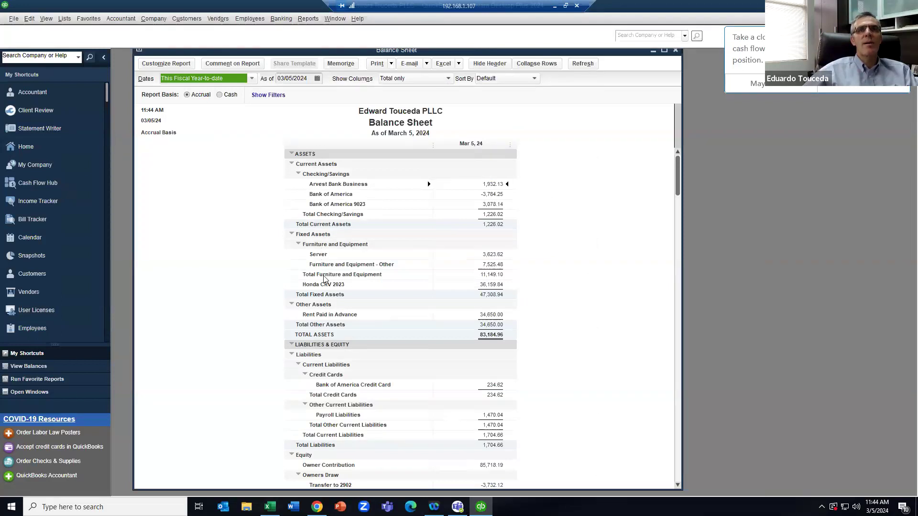
Examine the assets, liabilities and equity sections of the Balance Sheet, and close the report
{"action": "scroll", "coordinate": [522, 286], "scroll_direction": "down", "scroll_amount": 3}
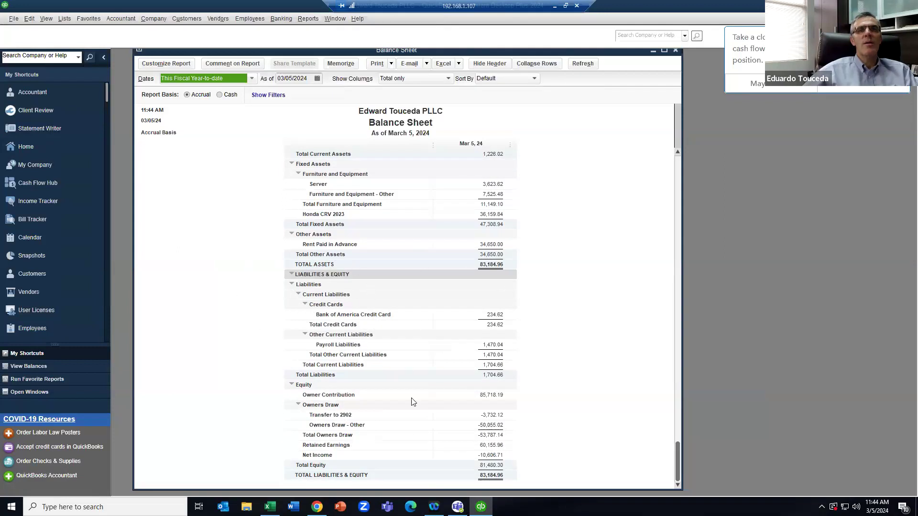
{"action": "scroll", "coordinate": [488, 326], "scroll_direction": "up", "scroll_amount": 3}
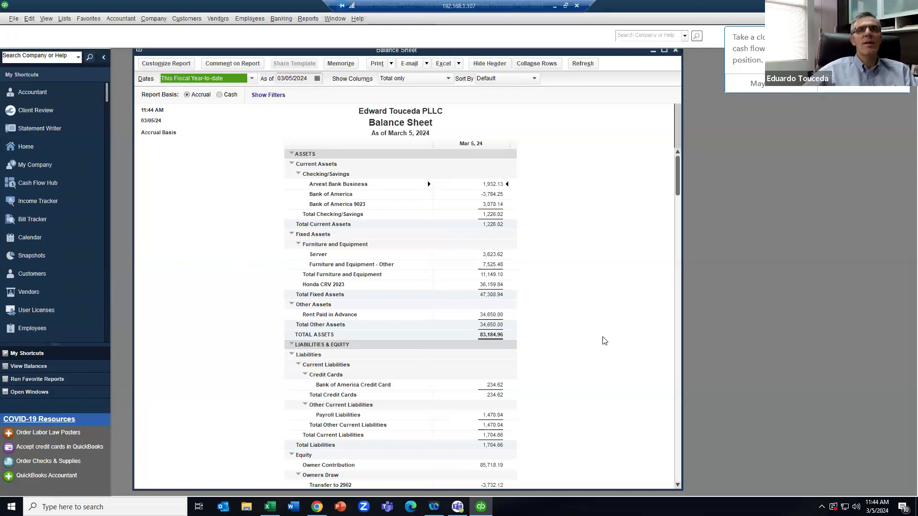
{"action": "scroll", "coordinate": [605, 340], "scroll_direction": "down", "scroll_amount": 3}
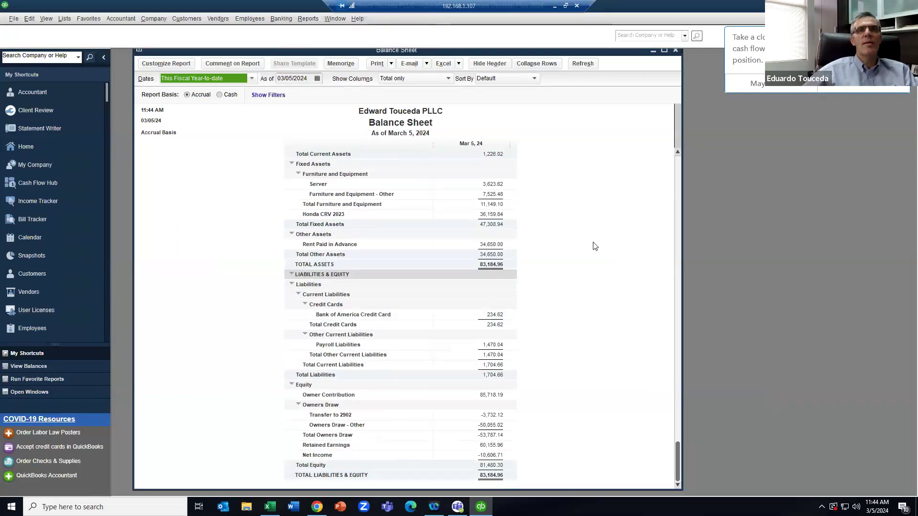
{"action": "left_click", "coordinate": [675, 50]}
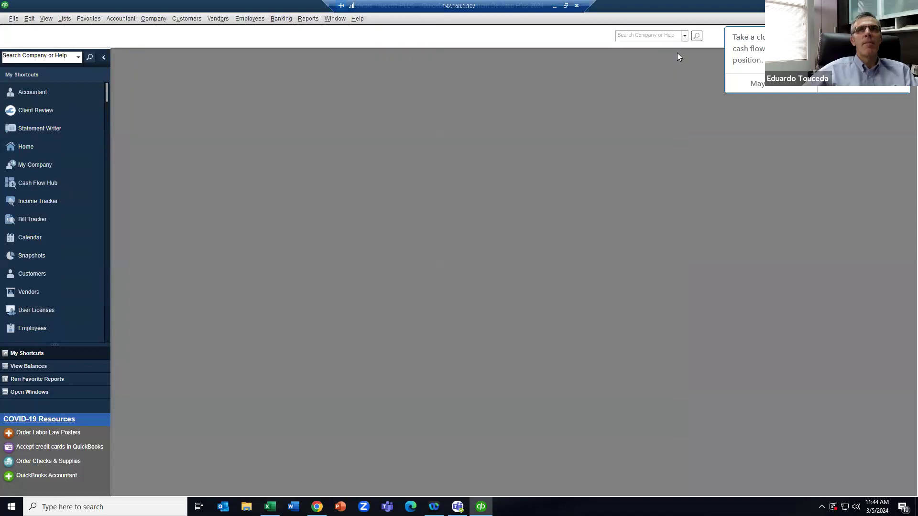
Open the Profit & Loss Standard report from the company and financial reports
{"action": "left_click", "coordinate": [308, 18]}
{"action": "mouse_move", "coordinate": [426, 111]}
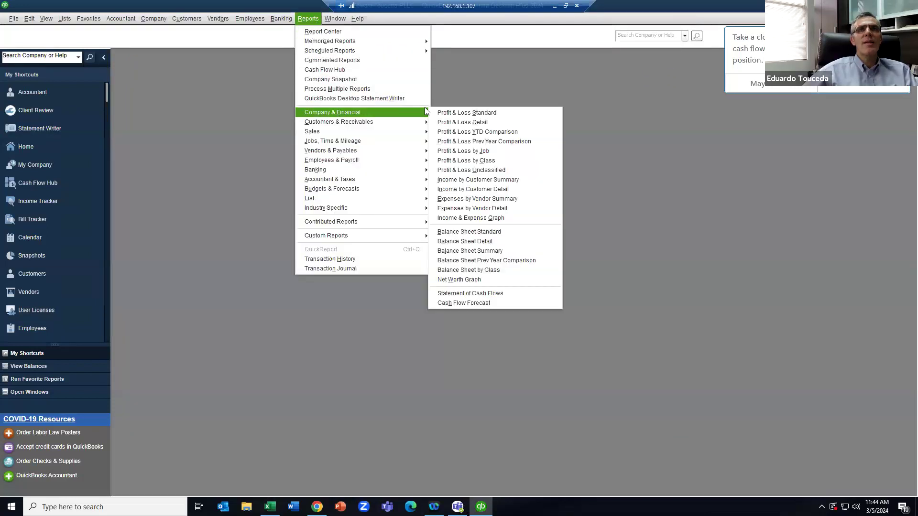
{"action": "left_click", "coordinate": [469, 113]}
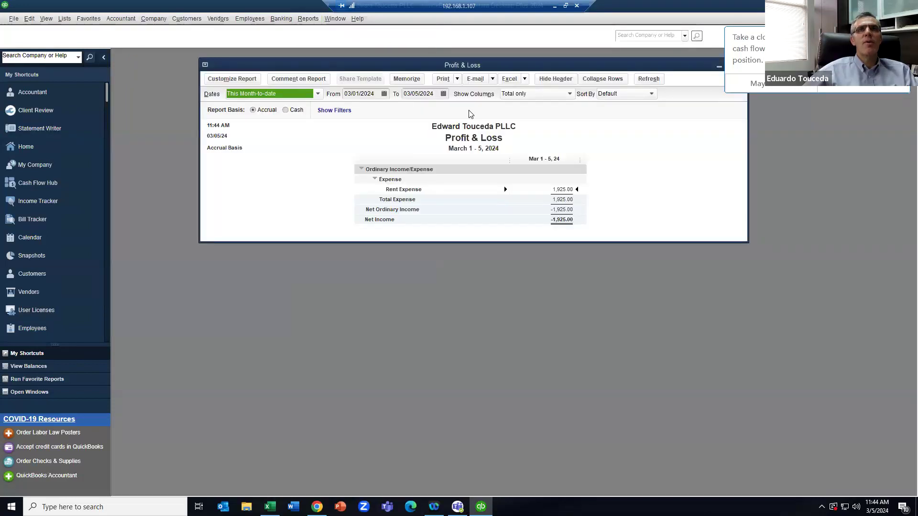
Set the start date of the Profit & Loss report to 01/01/2023
{"action": "left_click", "coordinate": [383, 93]}
{"action": "left_click", "coordinate": [355, 111]}
{"action": "left_click", "coordinate": [354, 110]}
{"action": "left_click", "coordinate": [355, 110]}
{"action": "left_click", "coordinate": [354, 111]}
{"action": "left_click", "coordinate": [355, 110]}
{"action": "left_click", "coordinate": [354, 111]}
{"action": "left_click", "coordinate": [354, 110]}
{"action": "left_click", "coordinate": [354, 110]}
{"action": "left_click", "coordinate": [354, 110]}
{"action": "left_click", "coordinate": [354, 111]}
{"action": "left_click", "coordinate": [354, 110]}
{"action": "left_click", "coordinate": [355, 110]}
{"action": "left_click", "coordinate": [354, 111]}
{"action": "left_click", "coordinate": [354, 110]}
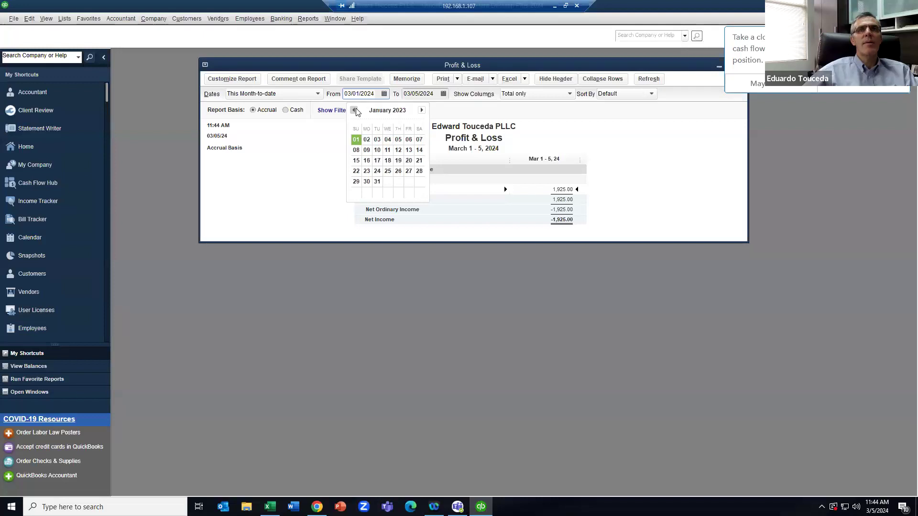
{"action": "left_click", "coordinate": [356, 139]}
Set the end date of the Profit & Loss report to 12/31/2023
{"action": "left_click", "coordinate": [443, 94]}
{"action": "left_click", "coordinate": [443, 94]}
{"action": "left_click", "coordinate": [412, 109]}
{"action": "left_click", "coordinate": [412, 110]}
{"action": "left_click", "coordinate": [412, 110]}
{"action": "left_click", "coordinate": [415, 192]}
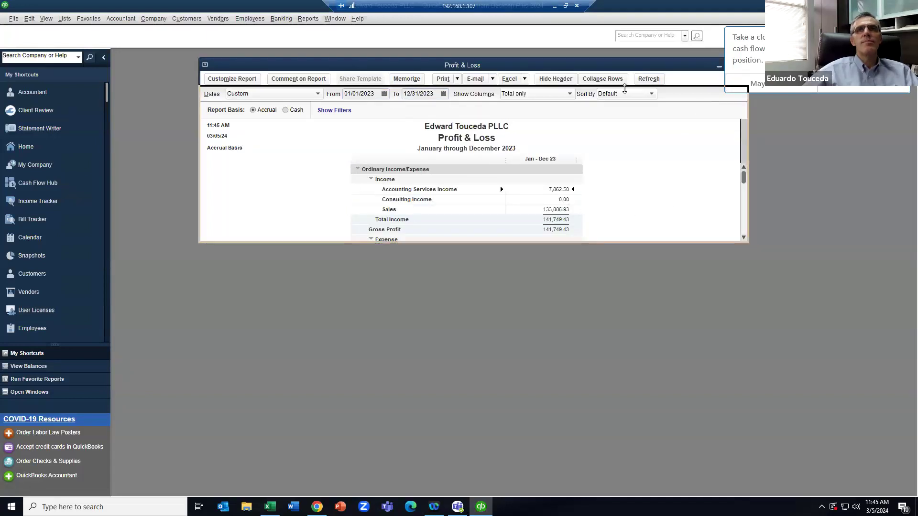
Maximize the Profit & Loss report and examine its income accounts, expense categories and net income
{"action": "left_click_drag", "start_coordinate": [686, 61], "coordinate": [687, 89]}
{"action": "left_click", "coordinate": [730, 95]}
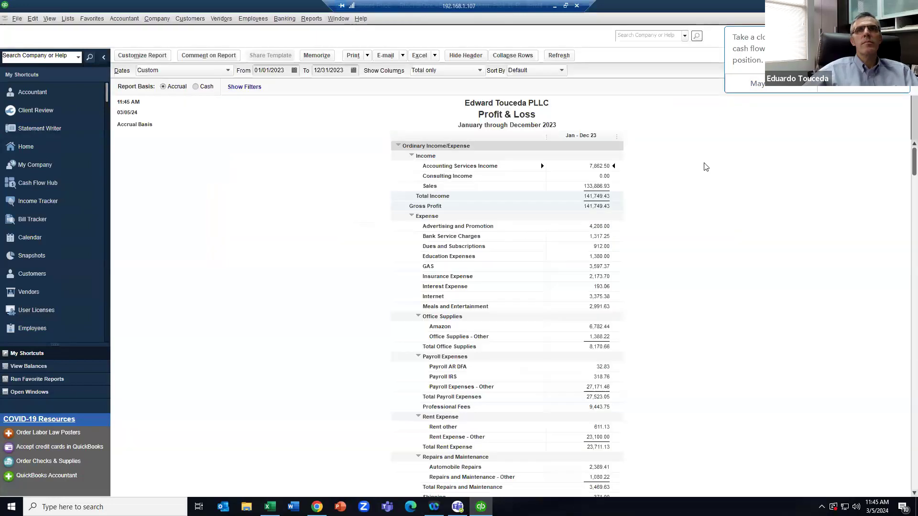
{"action": "scroll", "coordinate": [514, 260], "scroll_direction": "down", "scroll_amount": 5}
{"action": "scroll", "coordinate": [511, 265], "scroll_direction": "up", "scroll_amount": 5}
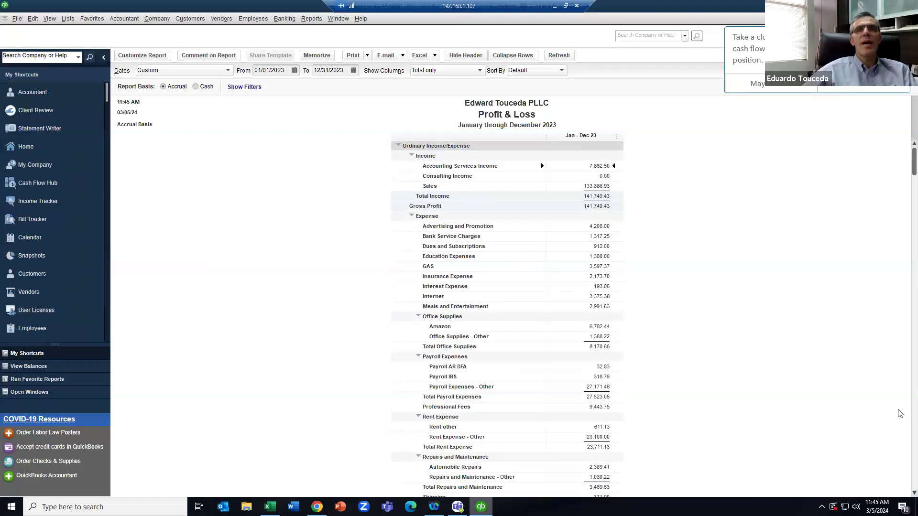
{"action": "scroll", "coordinate": [731, 242], "scroll_direction": "down", "scroll_amount": 1}
{"action": "scroll", "coordinate": [853, 368], "scroll_direction": "down", "scroll_amount": 3}
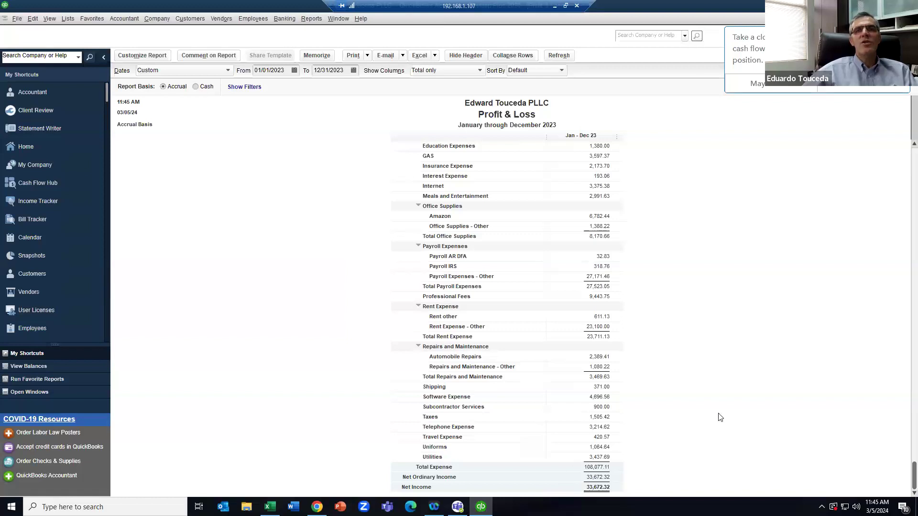
{"action": "scroll", "coordinate": [717, 416], "scroll_direction": "up", "scroll_amount": 4}
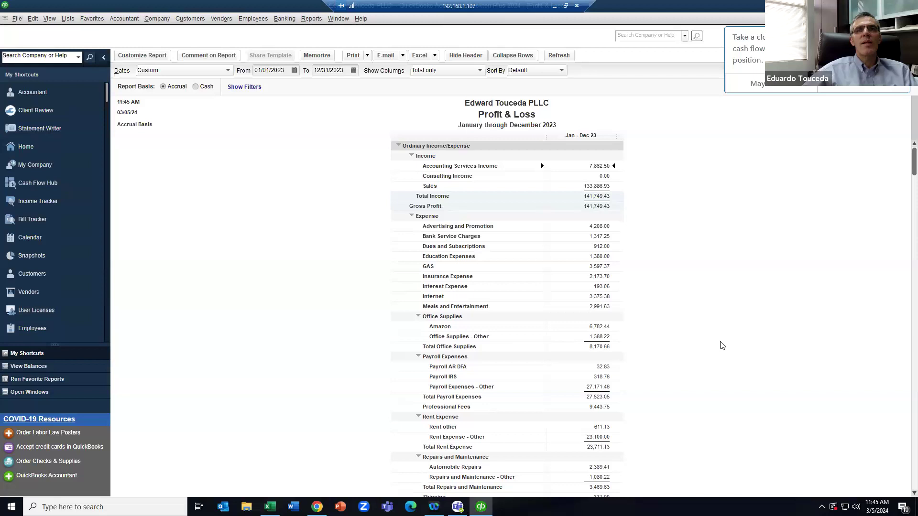
{"action": "scroll", "coordinate": [722, 357], "scroll_direction": "down", "scroll_amount": 3}
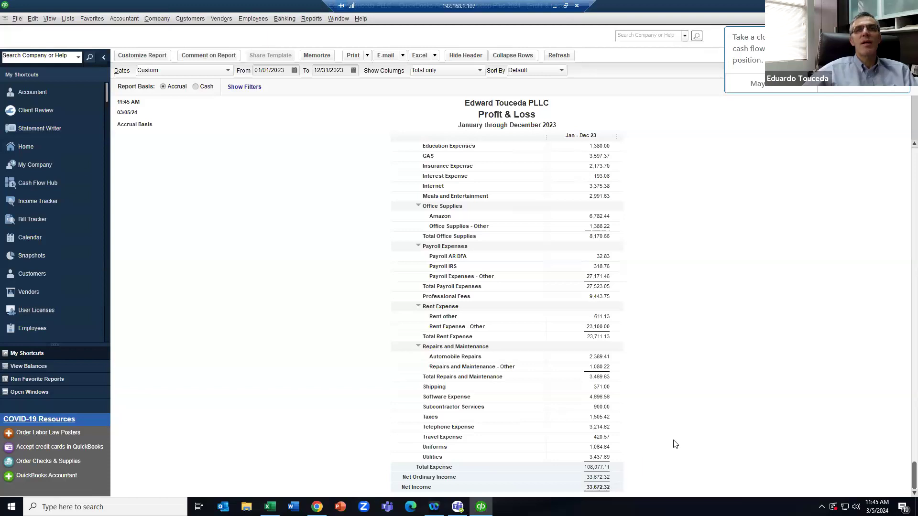
{"action": "scroll", "coordinate": [673, 444], "scroll_direction": "up", "scroll_amount": 4}
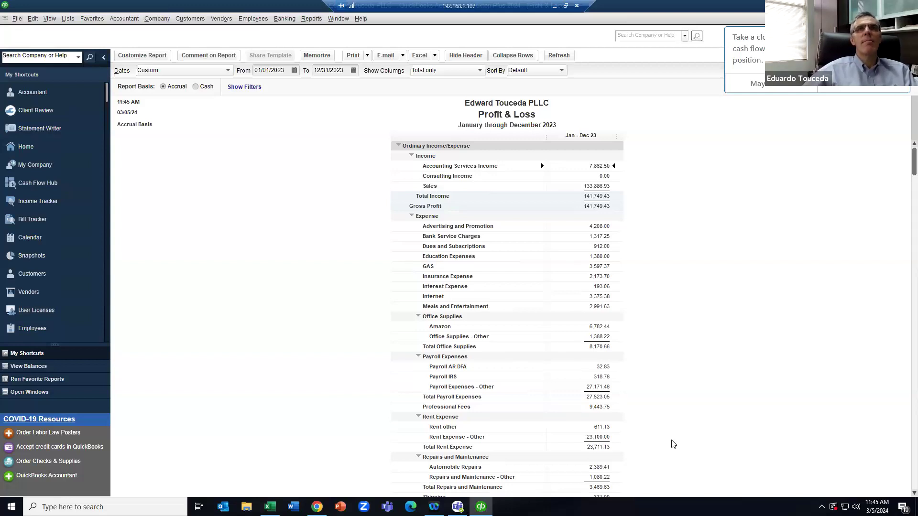
Open the transaction detail behind the Accounting Services Income amount in the Profit & Loss report
{"action": "double_click", "coordinate": [607, 166]}
{"action": "key", "text": "Escape"}
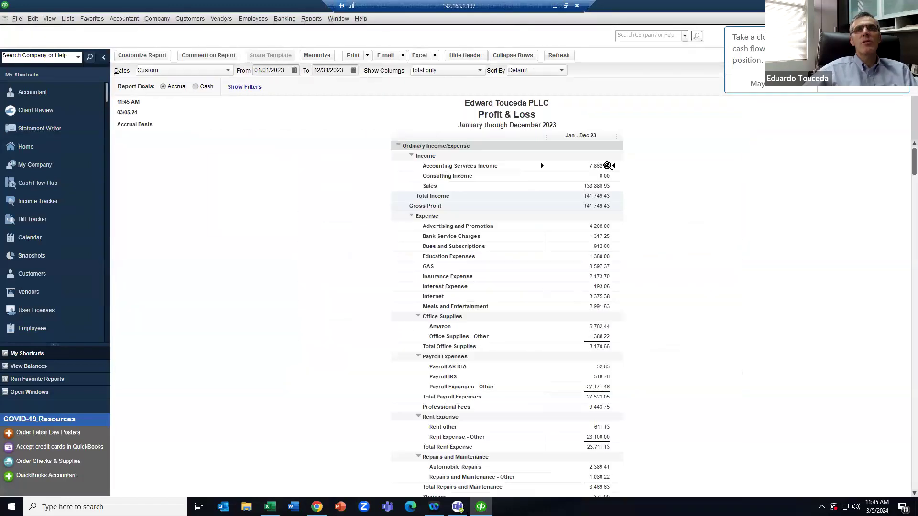
{"action": "double_click", "coordinate": [607, 166]}
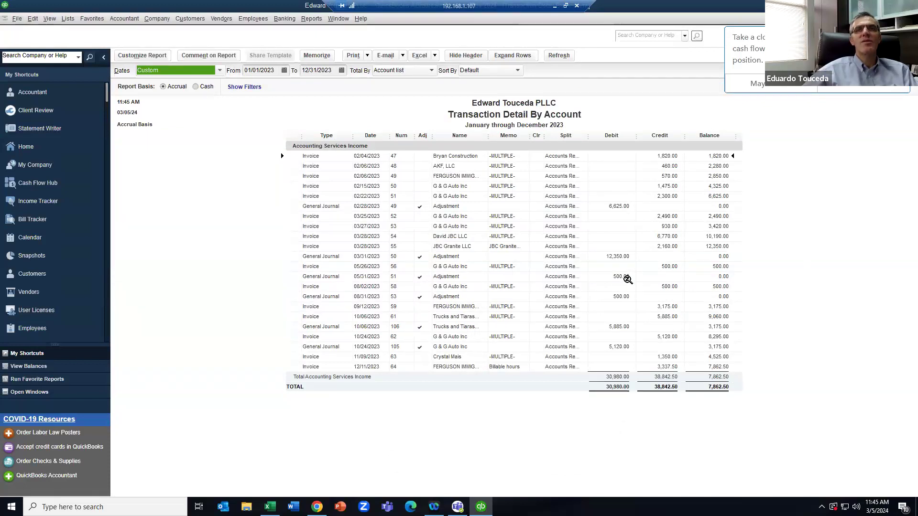
Open the transaction detail behind the Advertising and Promotion amount and view its 01/10/2023 check
{"action": "key", "text": "Escape"}
{"action": "double_click", "coordinate": [596, 226]}
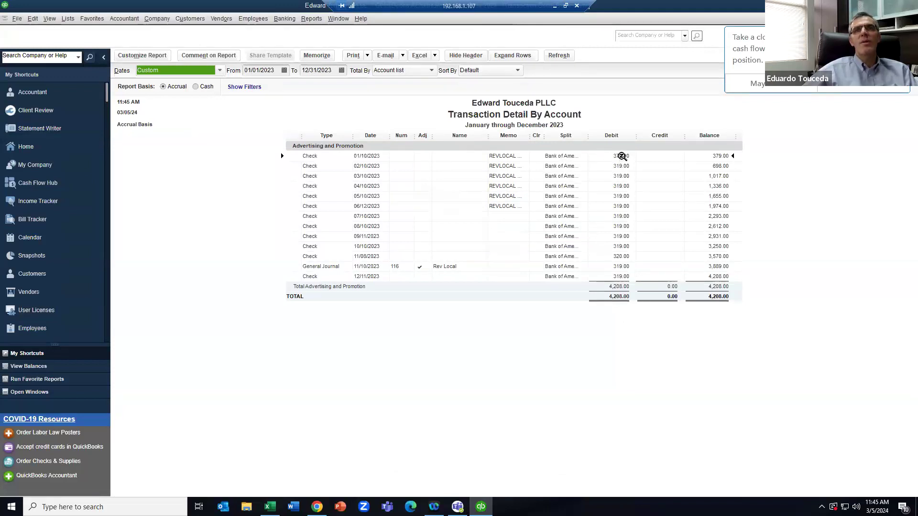
{"action": "double_click", "coordinate": [620, 156]}
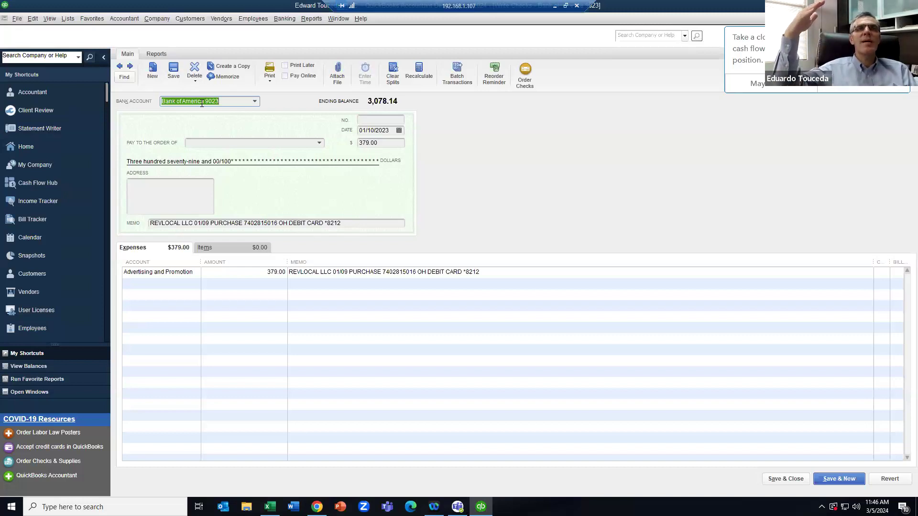
Switch to the Excel example and compare its Profit & loss section with the Balance Sheet section, including the Food expense and assets amount
{"action": "left_click", "coordinate": [556, 10]}
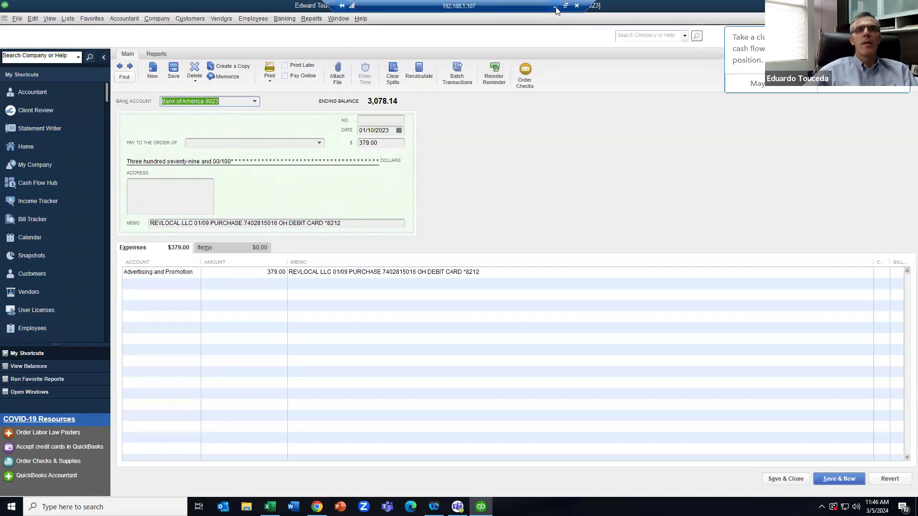
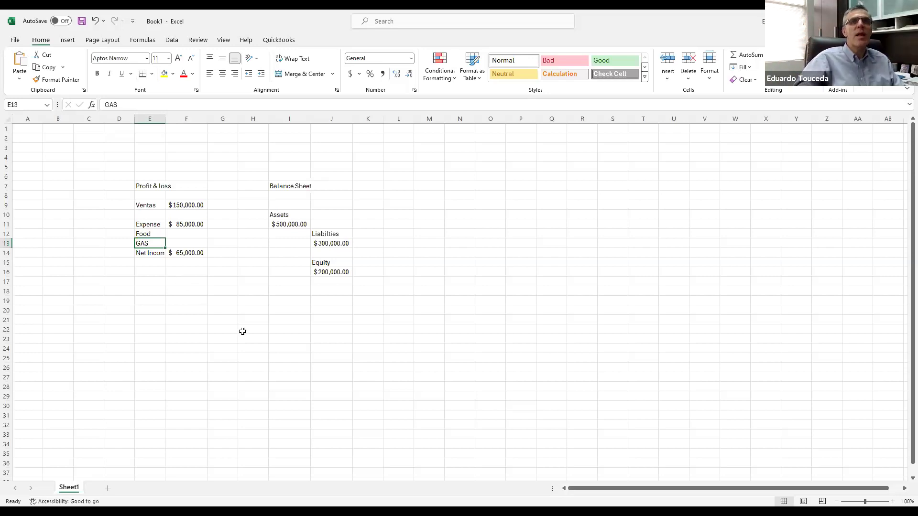
{"action": "left_click", "coordinate": [154, 187]}
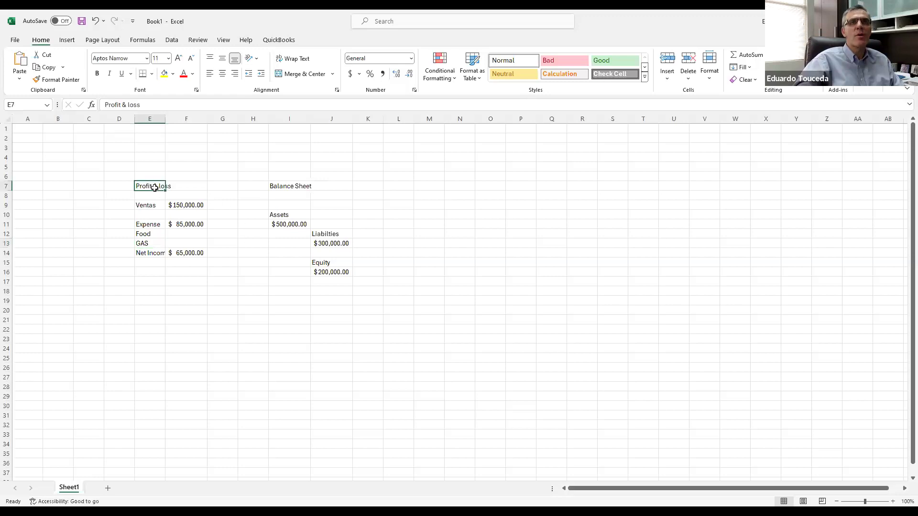
{"action": "left_click", "coordinate": [305, 185]}
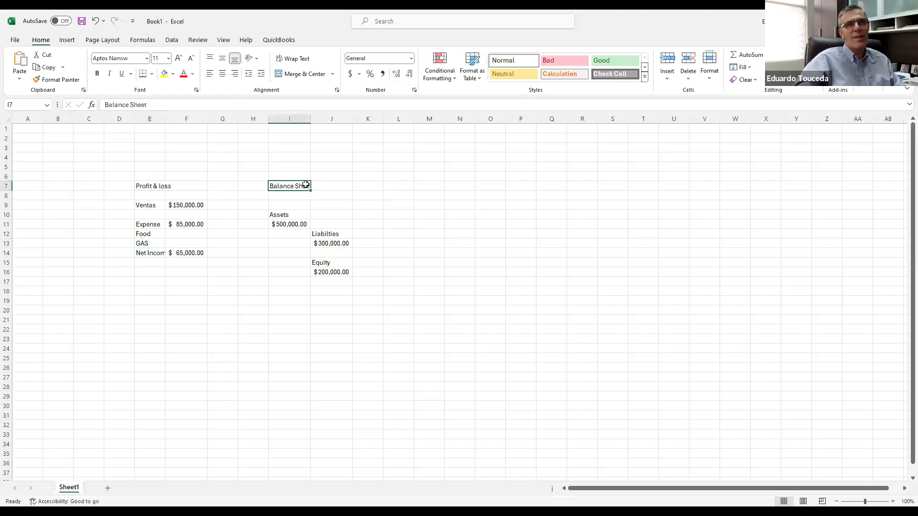
{"action": "left_click", "coordinate": [163, 186]}
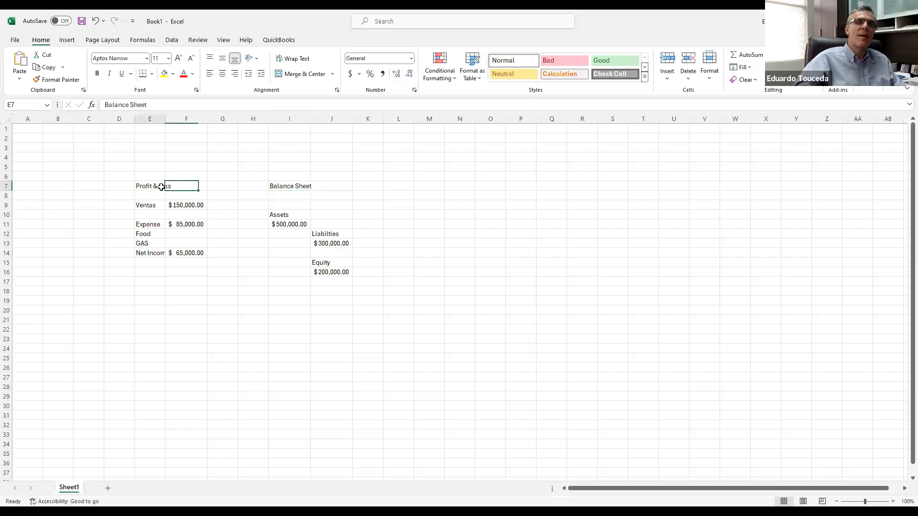
{"action": "left_click", "coordinate": [290, 185]}
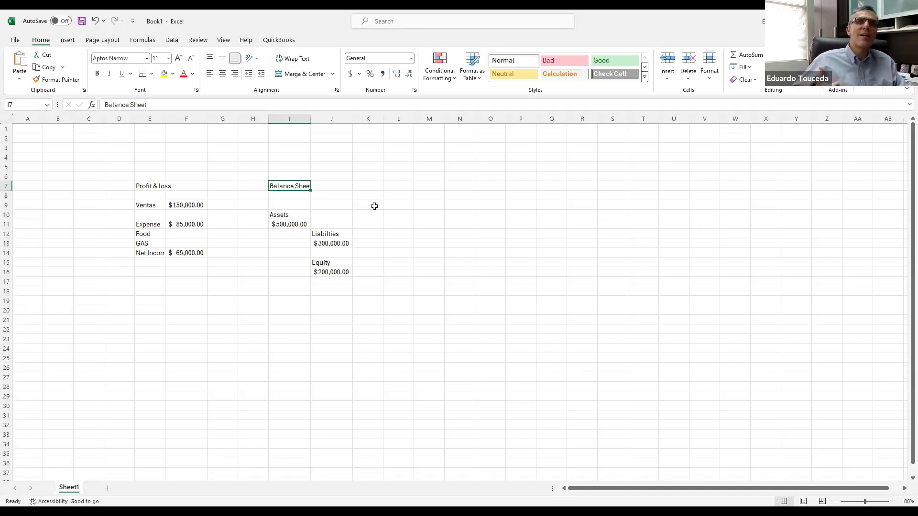
{"action": "left_click", "coordinate": [173, 184]}
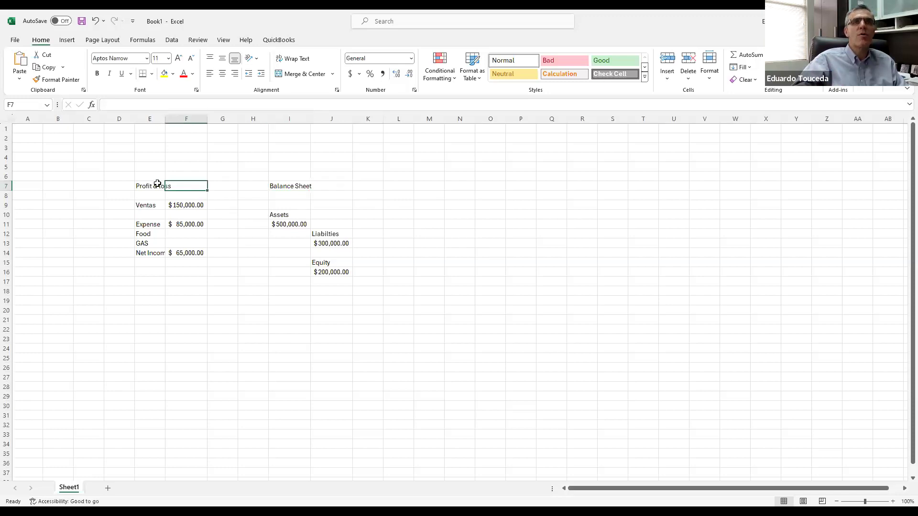
{"action": "left_click", "coordinate": [146, 184]}
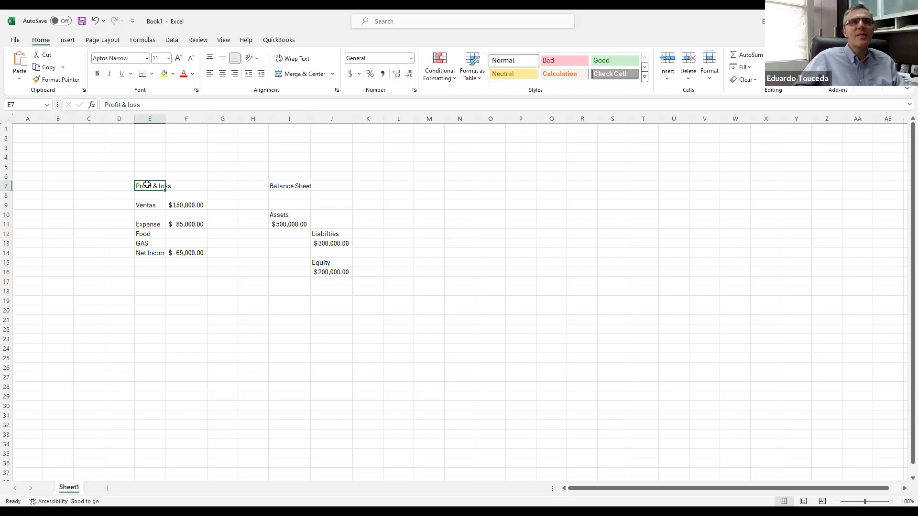
{"action": "left_click", "coordinate": [144, 233]}
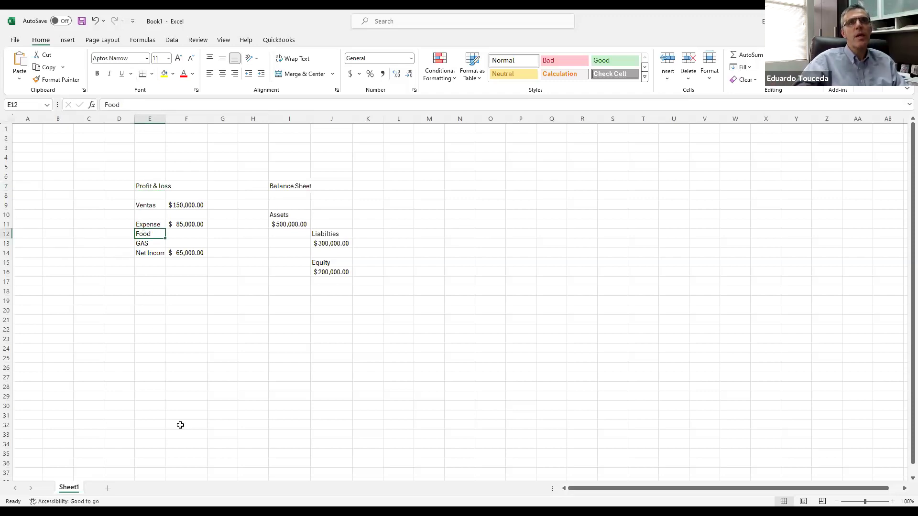
{"action": "left_click", "coordinate": [147, 185]}
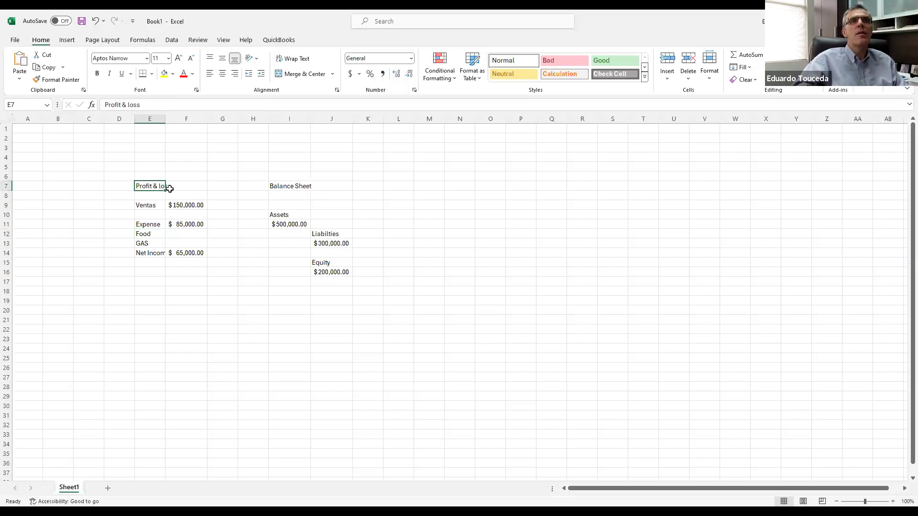
{"action": "left_click", "coordinate": [292, 186]}
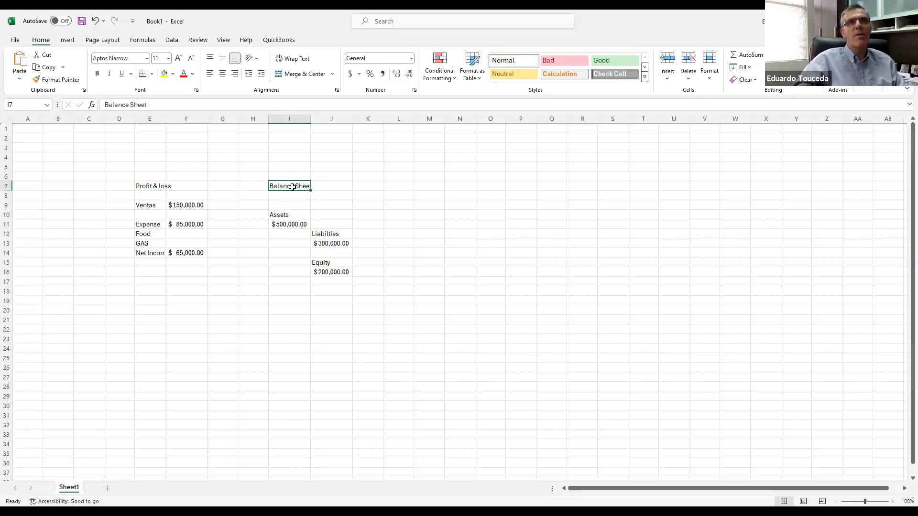
{"action": "left_click", "coordinate": [282, 224]}
{"action": "left_click", "coordinate": [314, 232]}
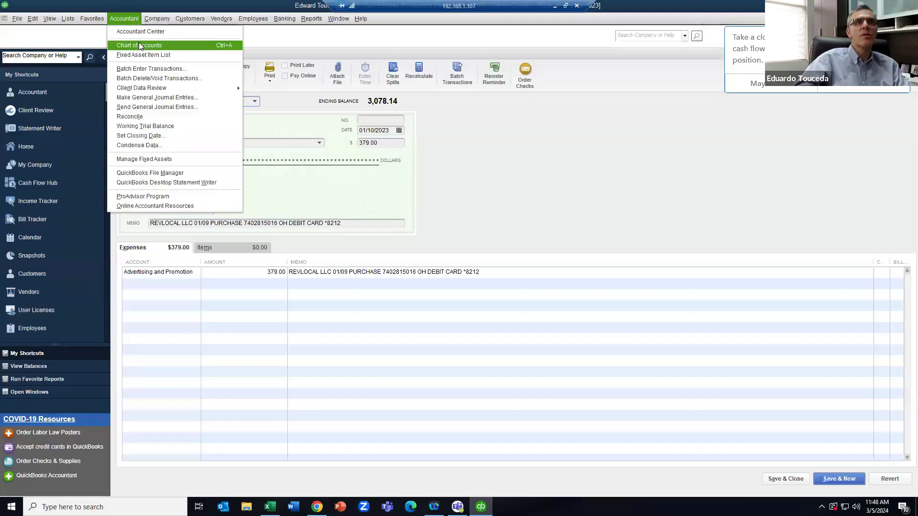
Open the Chart of Accounts in QuickBooks and review the account types from bank accounts down to expenses
{"action": "left_click", "coordinate": [139, 45]}
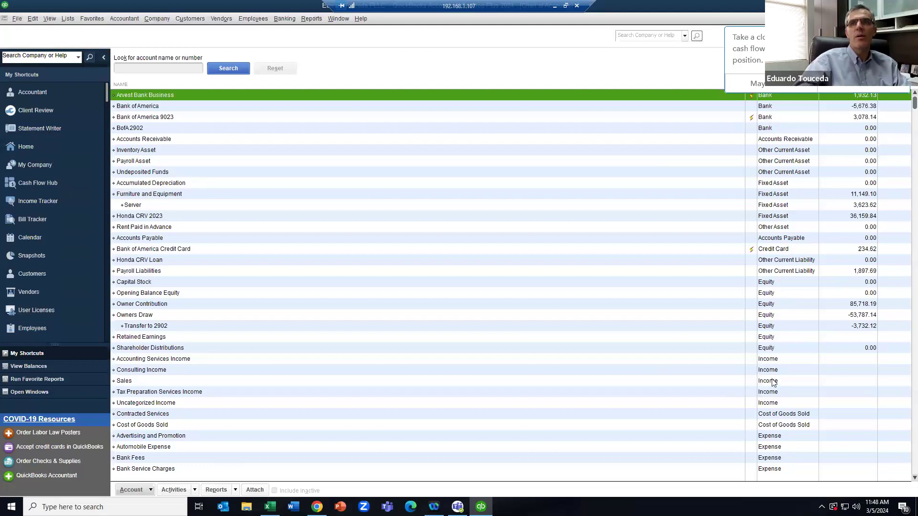
{"action": "scroll", "coordinate": [774, 397], "scroll_direction": "down", "scroll_amount": 2}
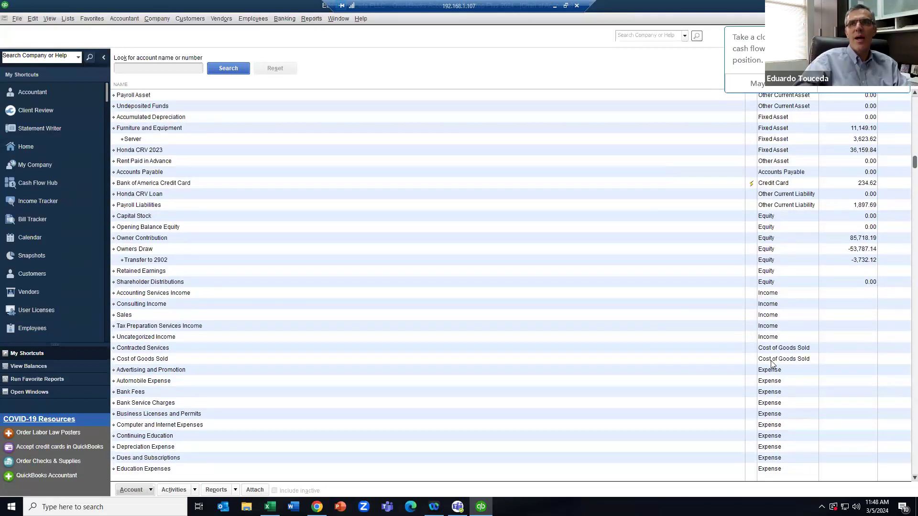
{"action": "scroll", "coordinate": [773, 366], "scroll_direction": "down", "scroll_amount": 4}
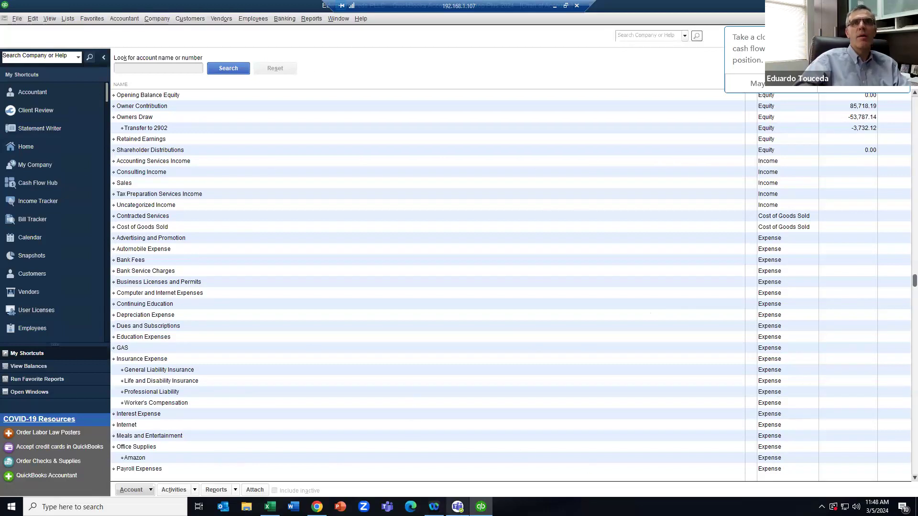
Close the check and the transaction detail, and return to the start of the Profit & Loss report
{"action": "mouse_move", "coordinate": [457, 507]}
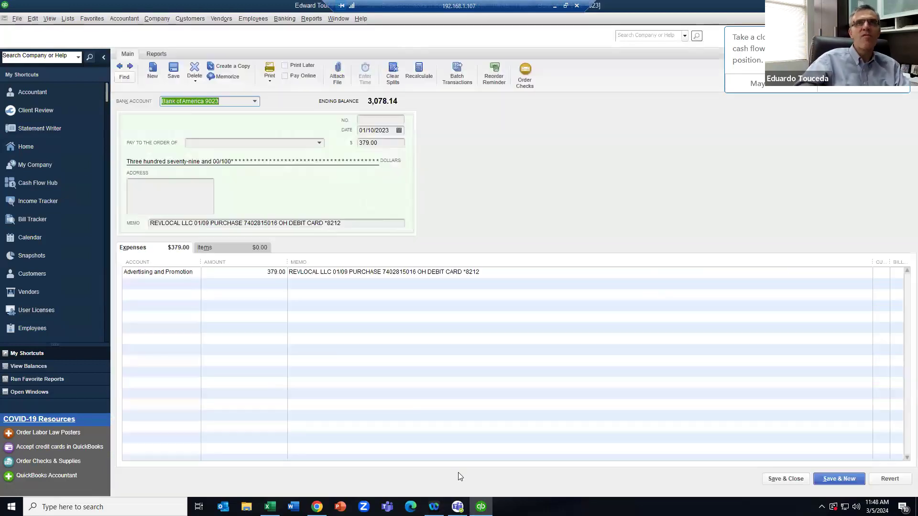
{"action": "key", "text": "Escape"}
{"action": "key", "text": "Escape"}
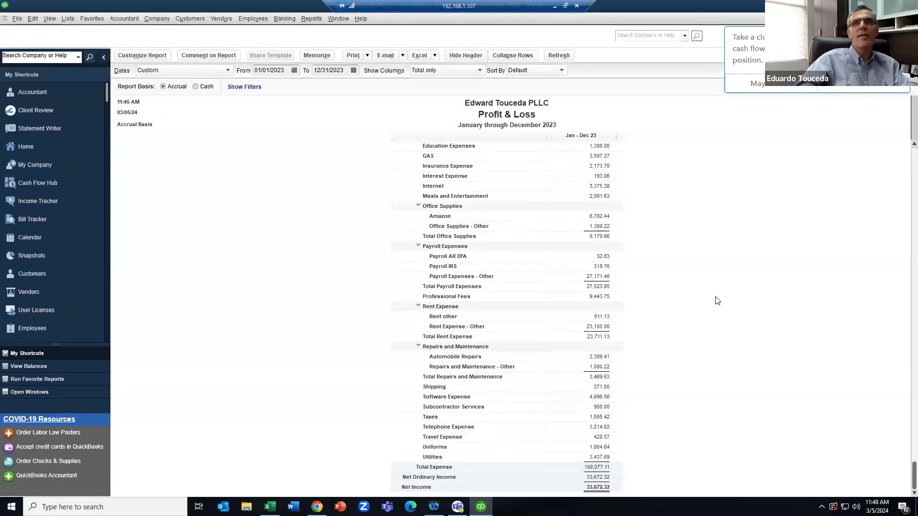
{"action": "scroll", "coordinate": [716, 301], "scroll_direction": "up", "scroll_amount": 4}
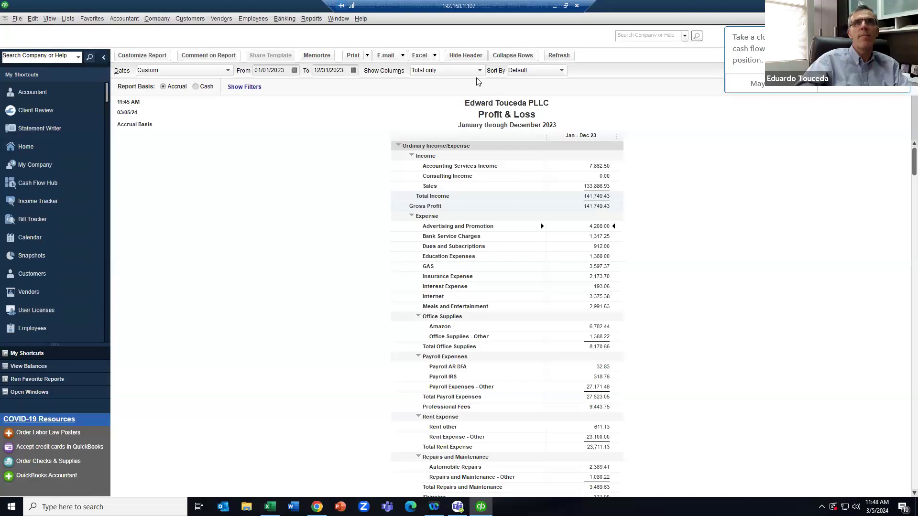
Open the Balance Sheet Standard report
{"action": "left_click", "coordinate": [312, 19]}
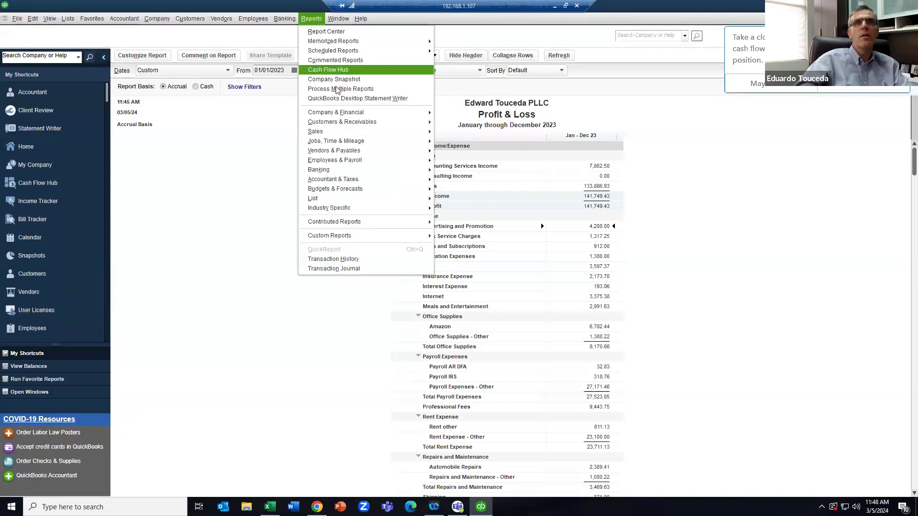
{"action": "mouse_move", "coordinate": [336, 112]}
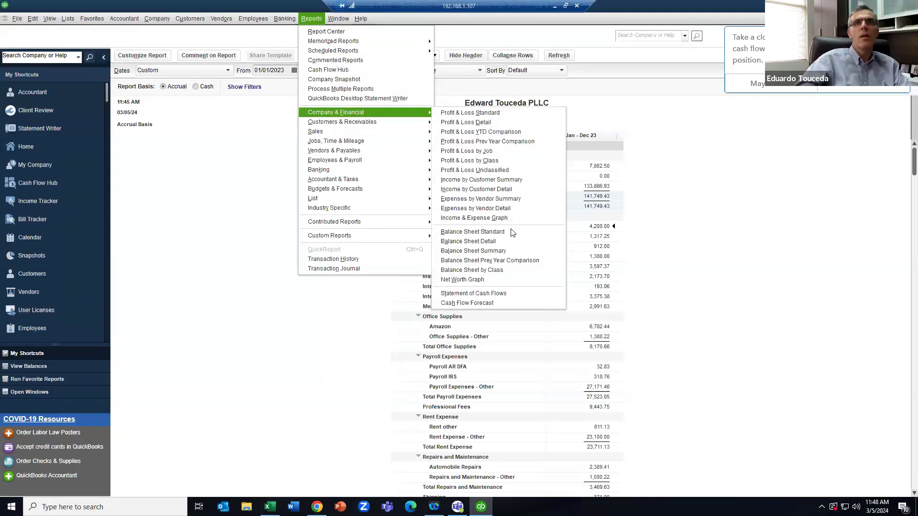
{"action": "left_click", "coordinate": [510, 233]}
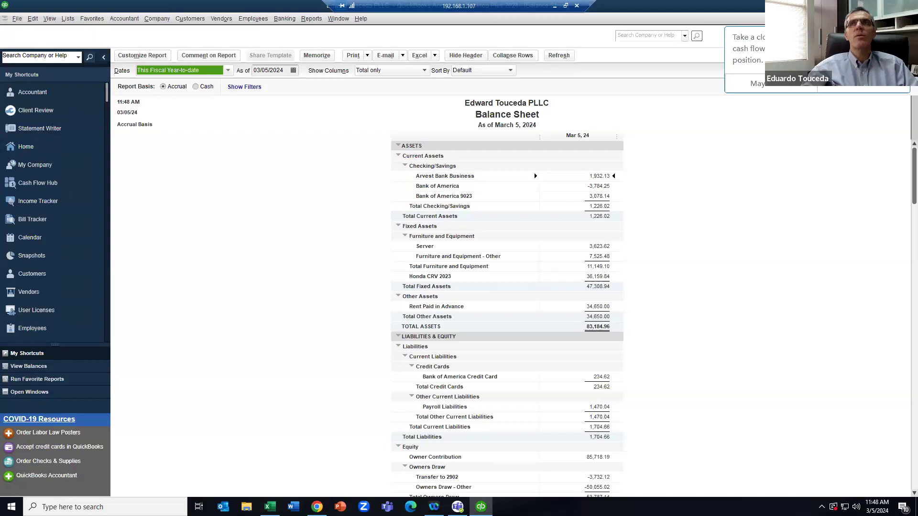
Switch from the Balance Sheet report to Excel
{"action": "key", "text": "alt+Tab"}
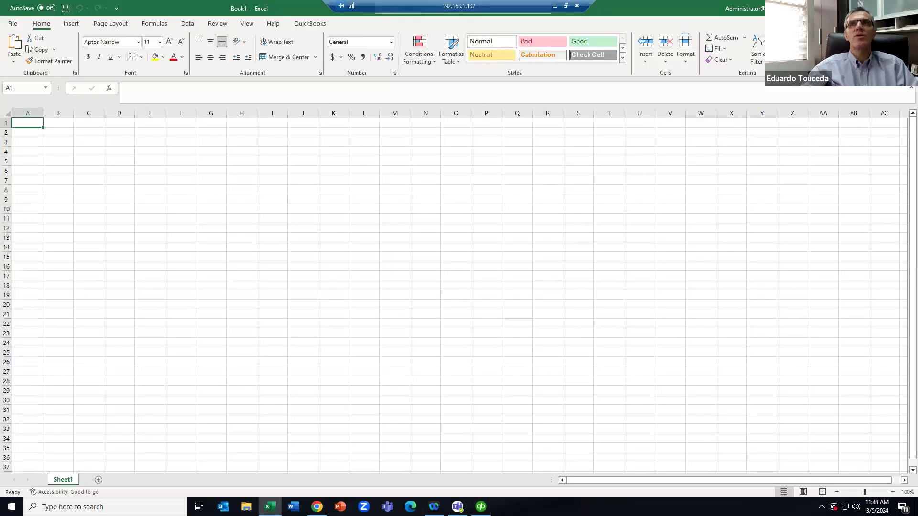